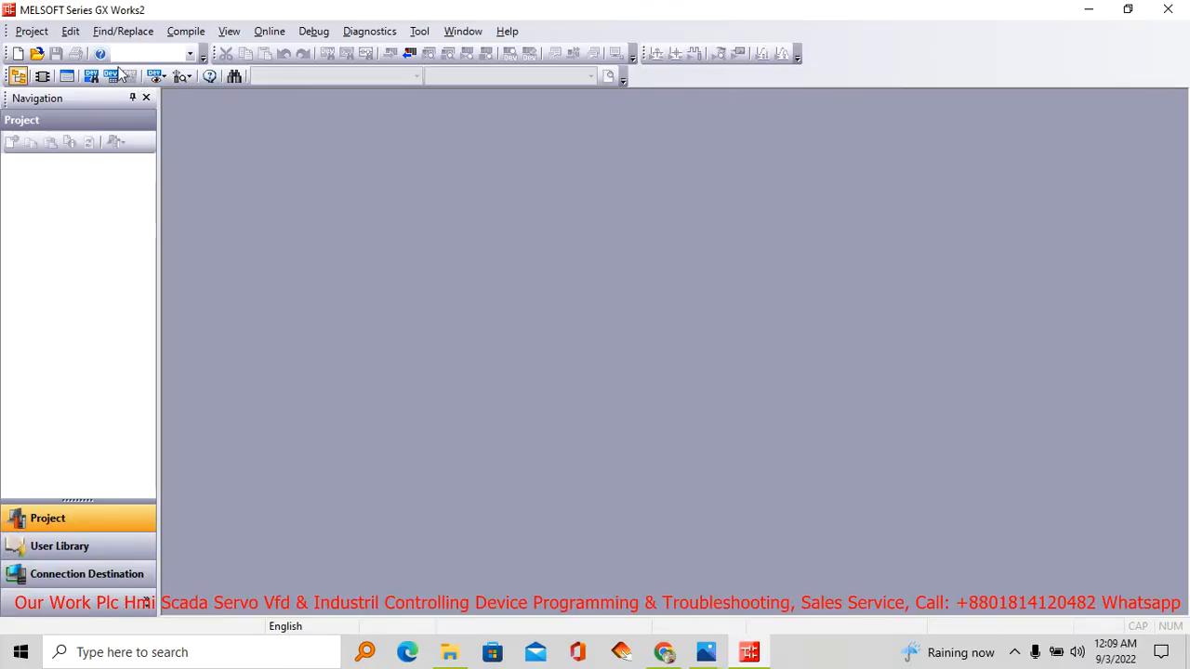
- Create a new simple project for the QCPU (Q mode) series, type Q03UDV, in Ladder language
left_click(32, 31)
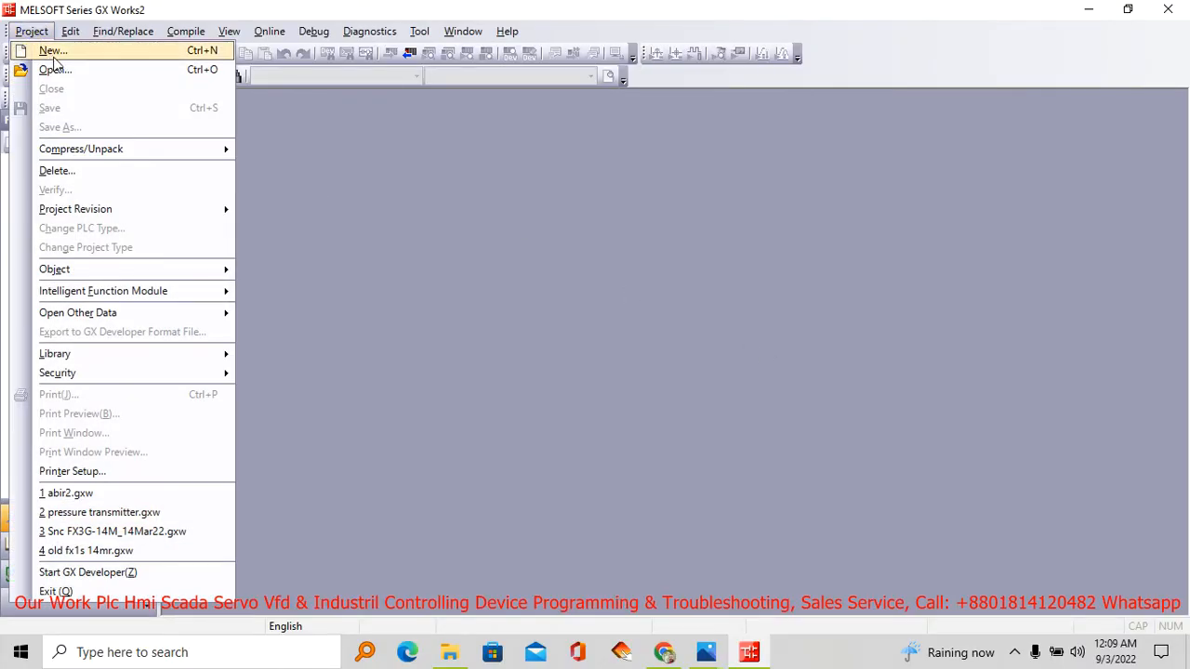
left_click(54, 56)
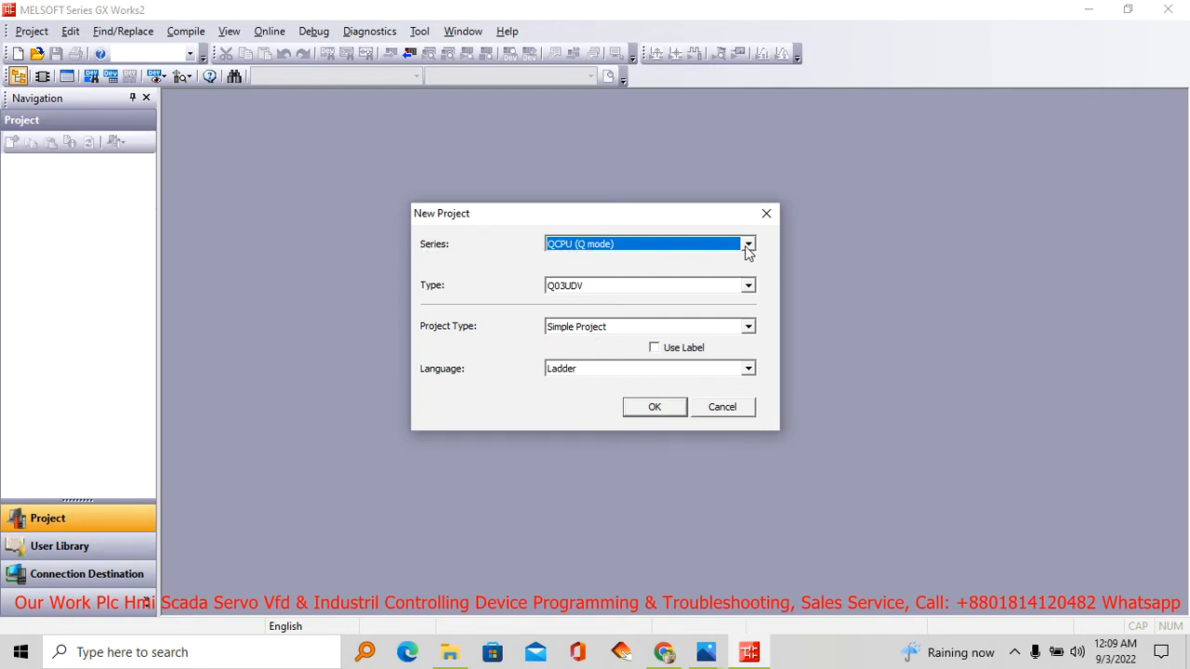
left_click(748, 244)
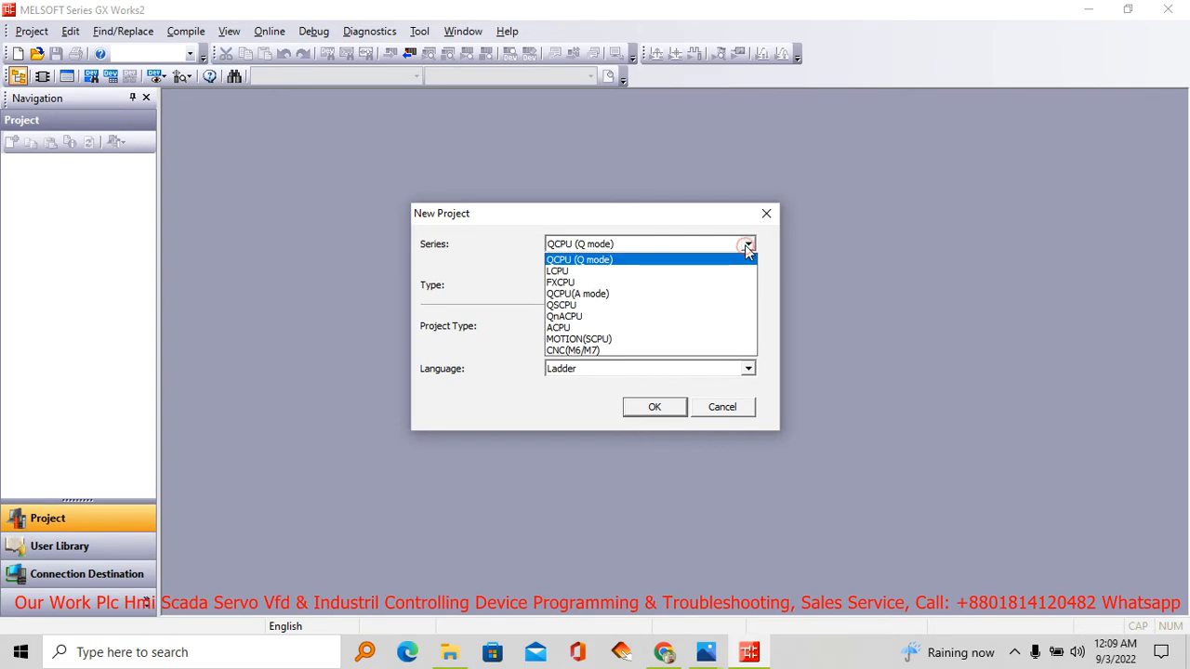
left_click(600, 261)
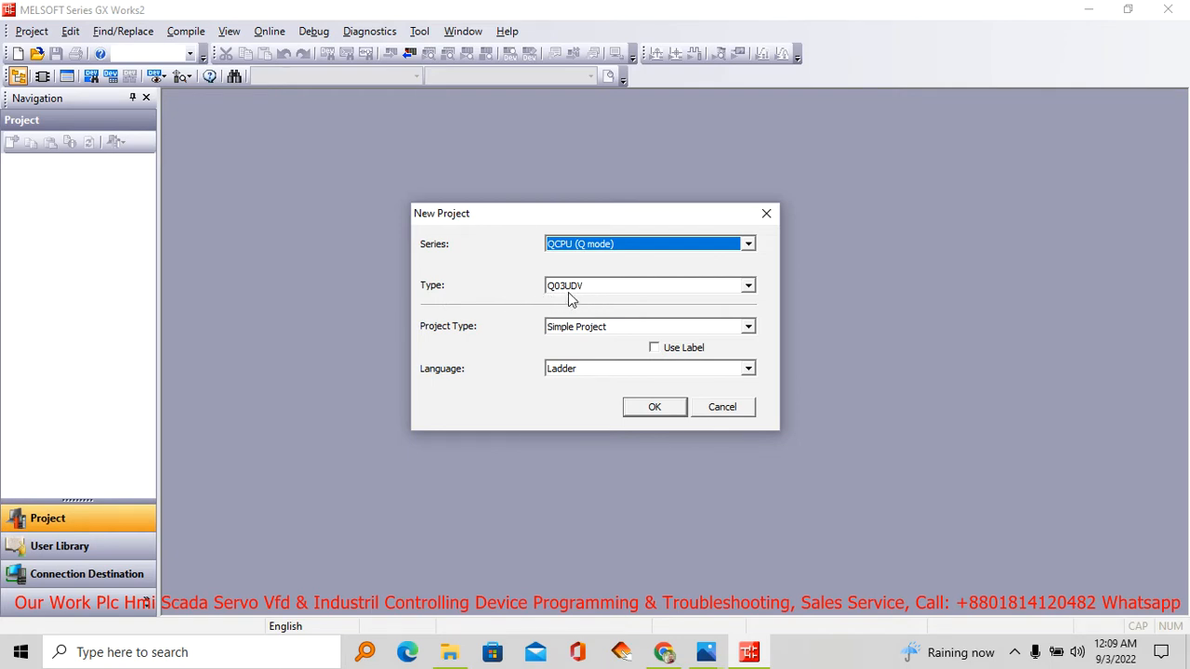
left_click(655, 409)
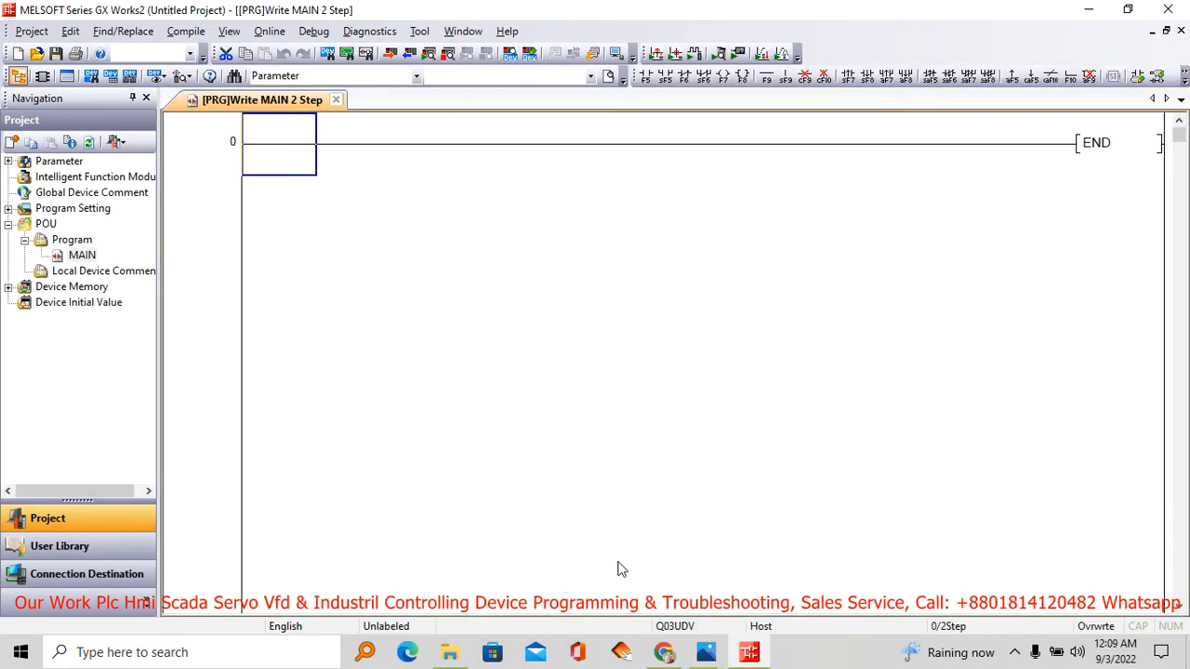
- Switch to Chrome and look through the uploaded videos of the Atlas Automation Bd YouTube channel
left_click(664, 652)
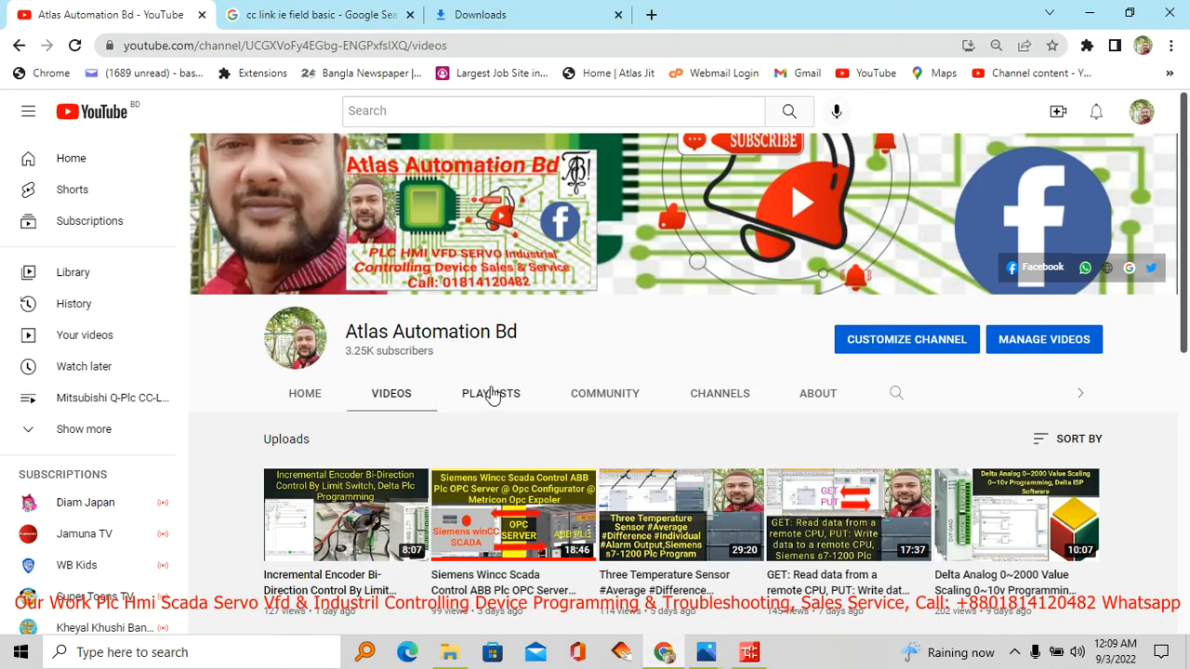
left_click_drag(1185, 170, 1186, 465)
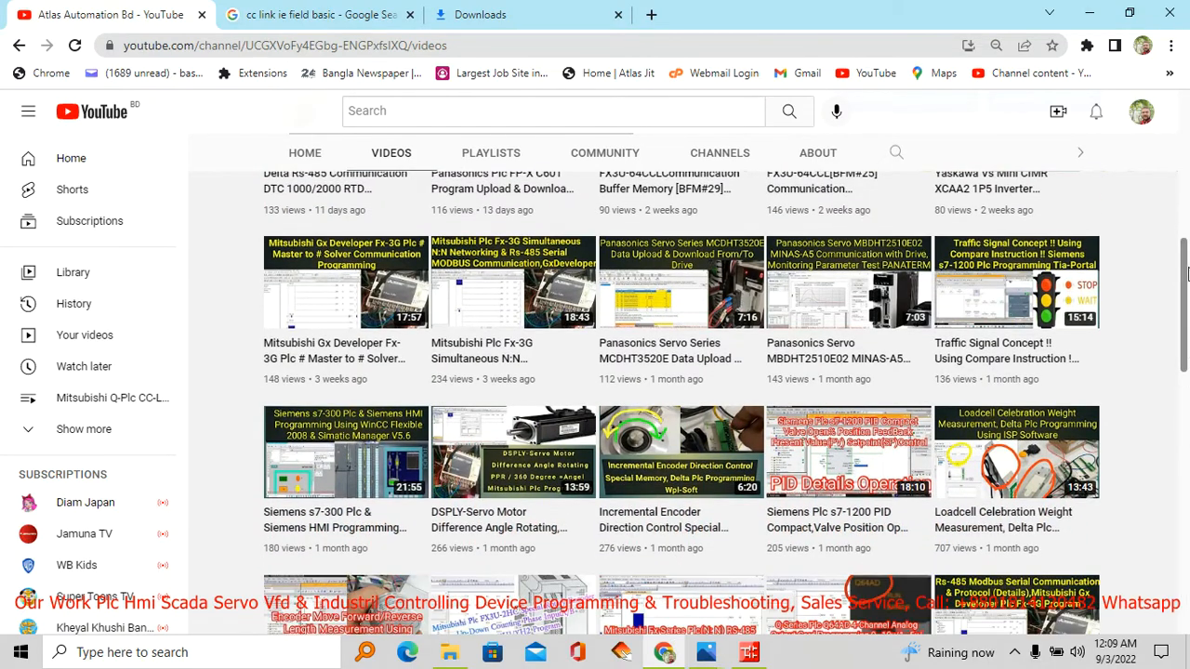
left_click_drag(1184, 267, 1187, 537)
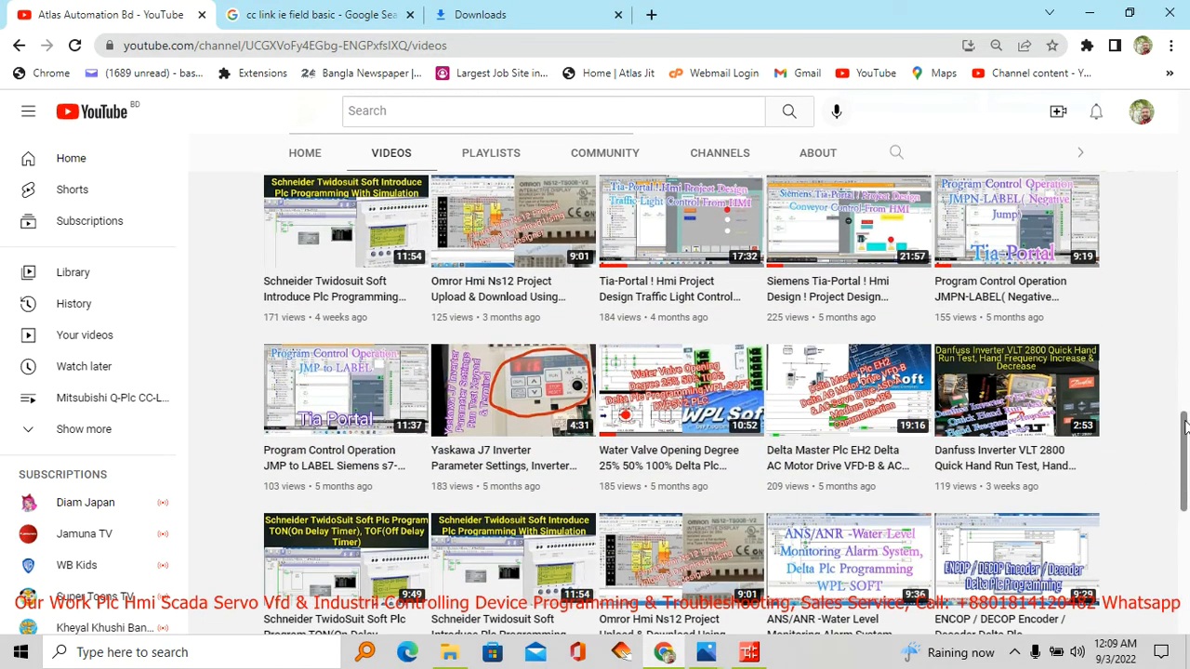
left_click_drag(1187, 429, 1186, 602)
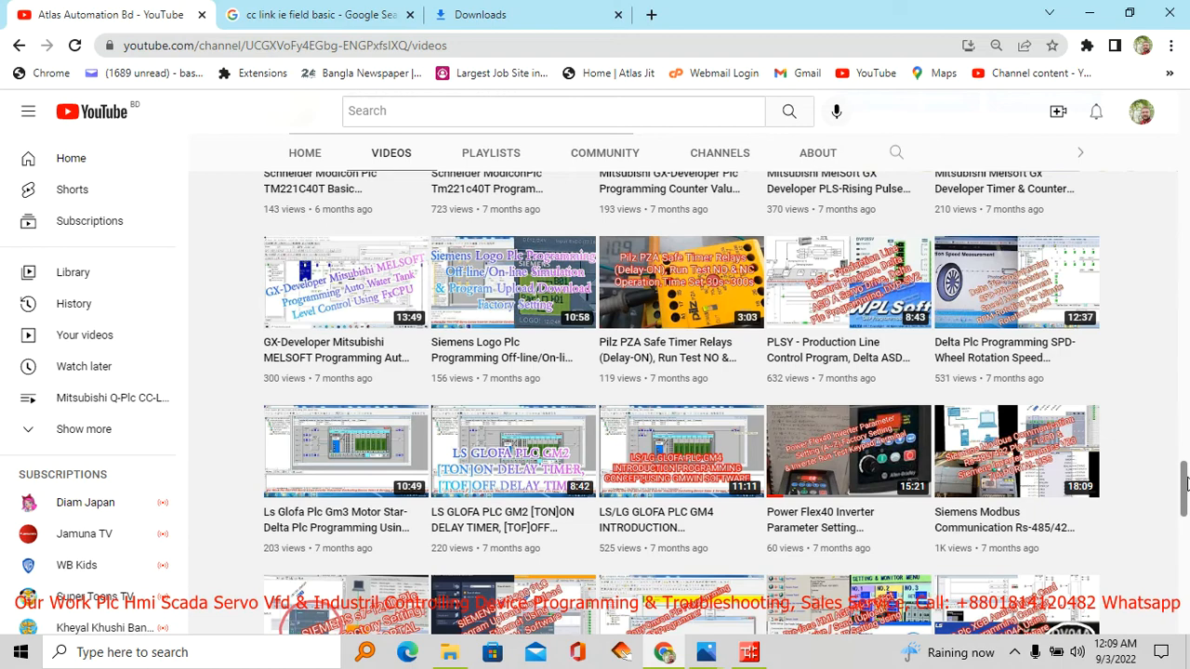
left_click_drag(1186, 479, 1185, 618)
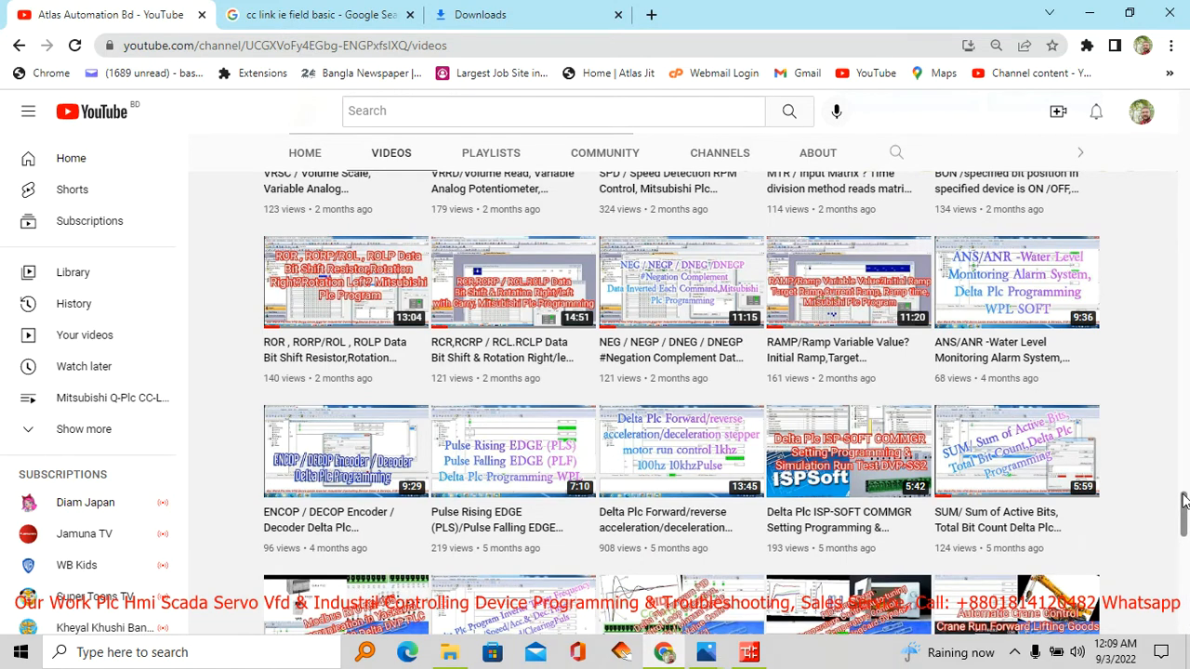
left_click_drag(1184, 502, 1186, 600)
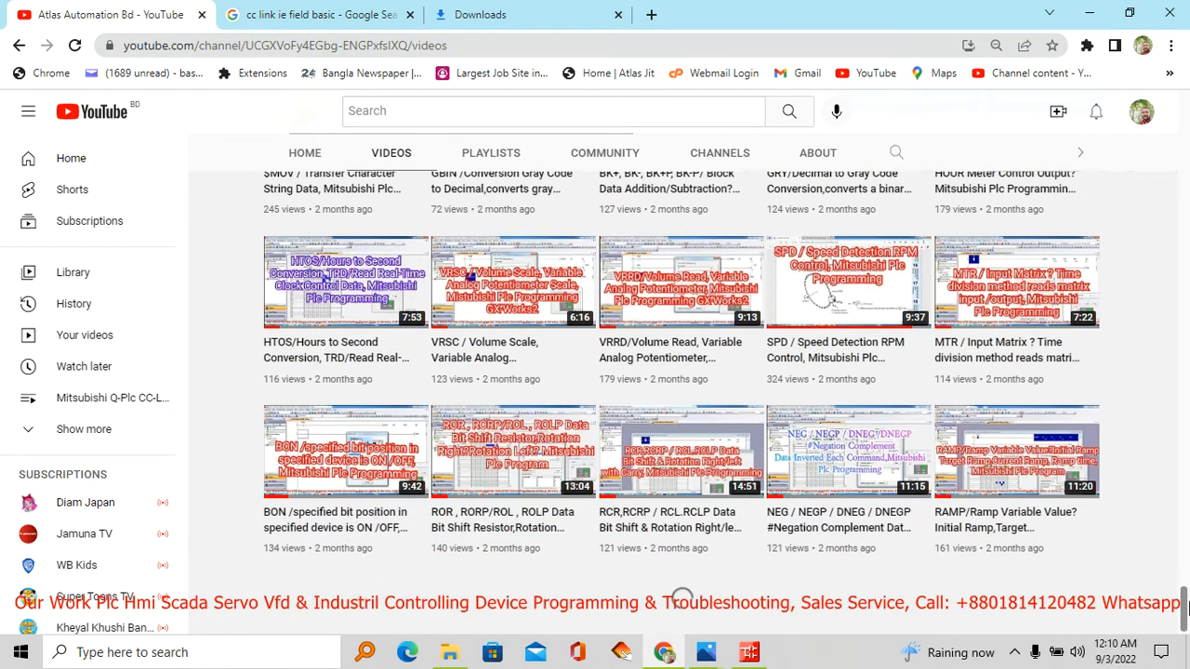
- Switch back to GX Works2 and open the built-in Ethernet port settings of the project's PLC parameters
left_click(751, 655)
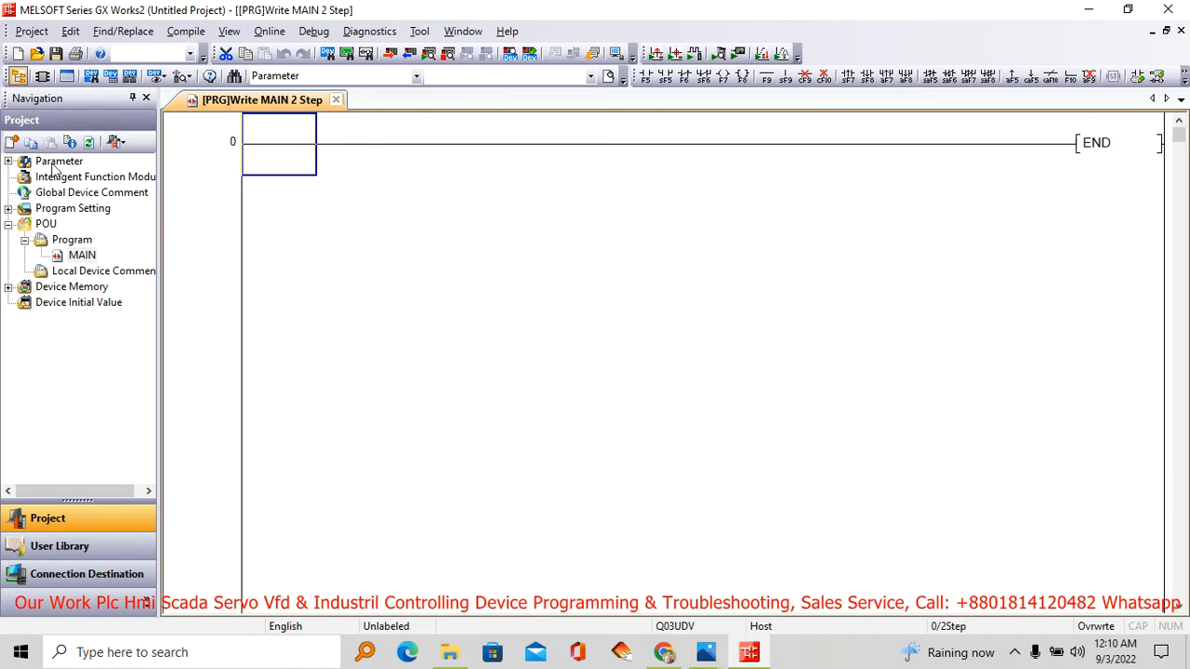
left_click(7, 162)
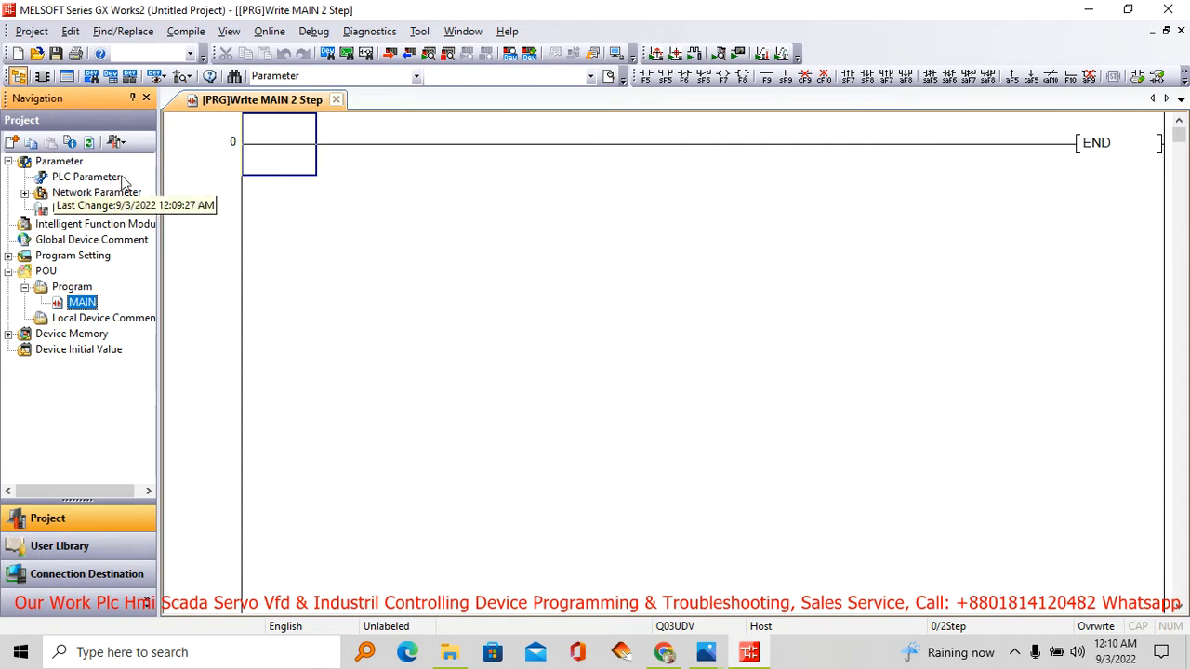
left_click(70, 181)
double_click(70, 180)
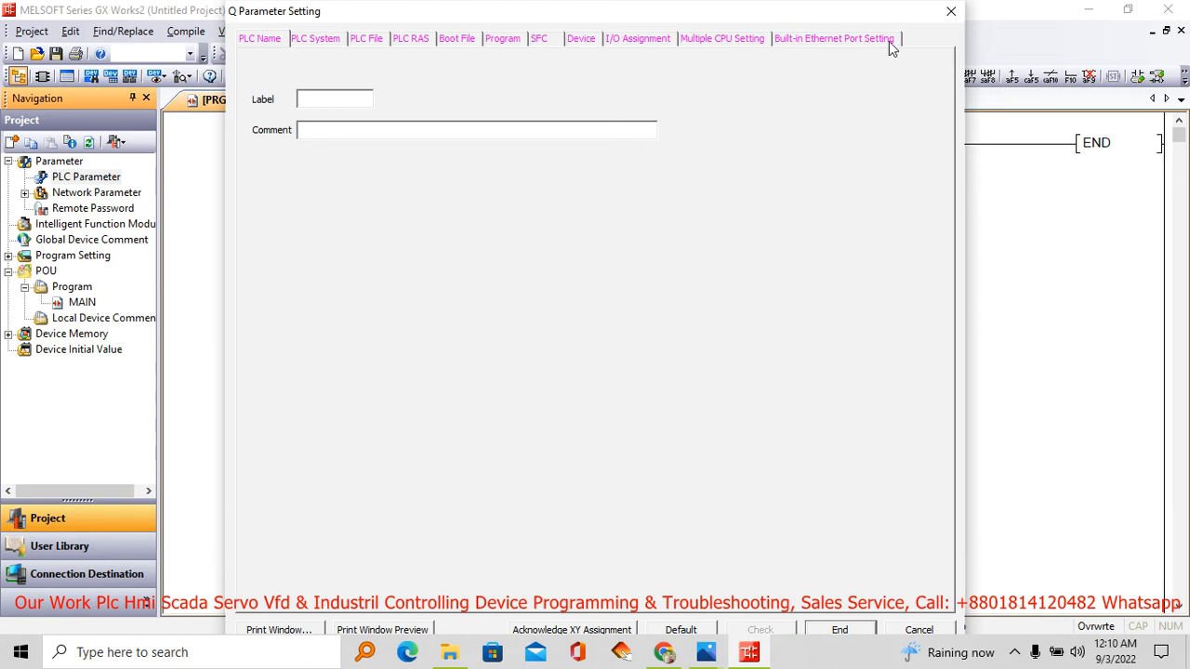
left_click(818, 39)
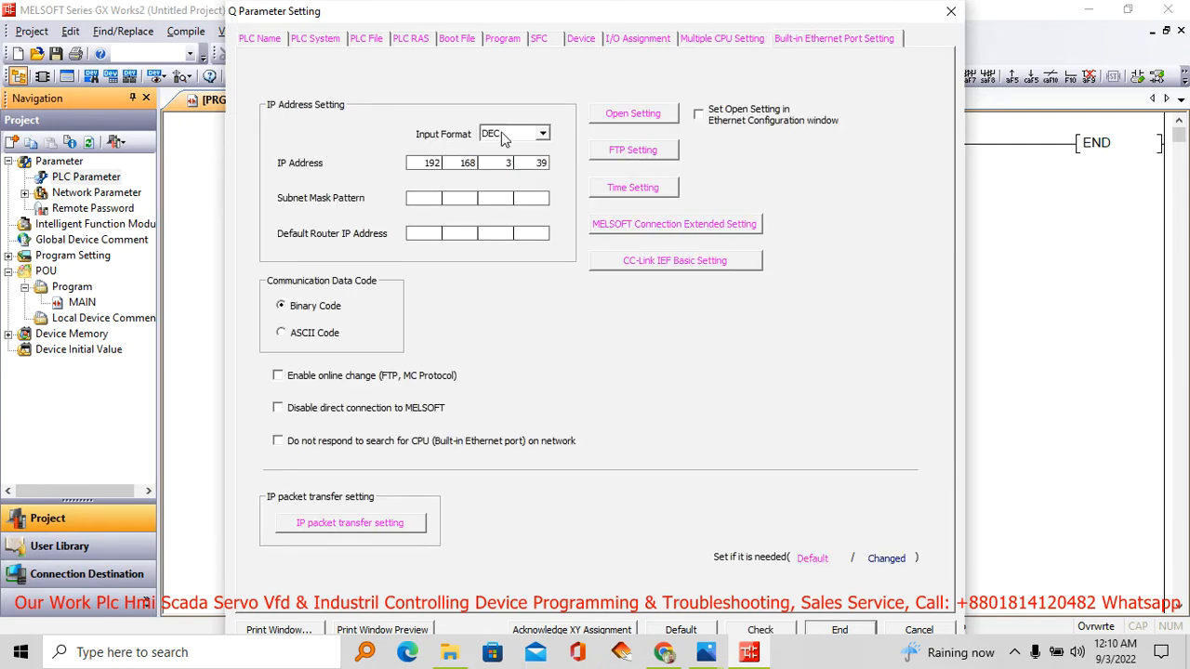
- Choose DEC as the input format for the built-in Ethernet port's IP address settings
left_click(543, 137)
left_click(543, 137)
left_click(543, 136)
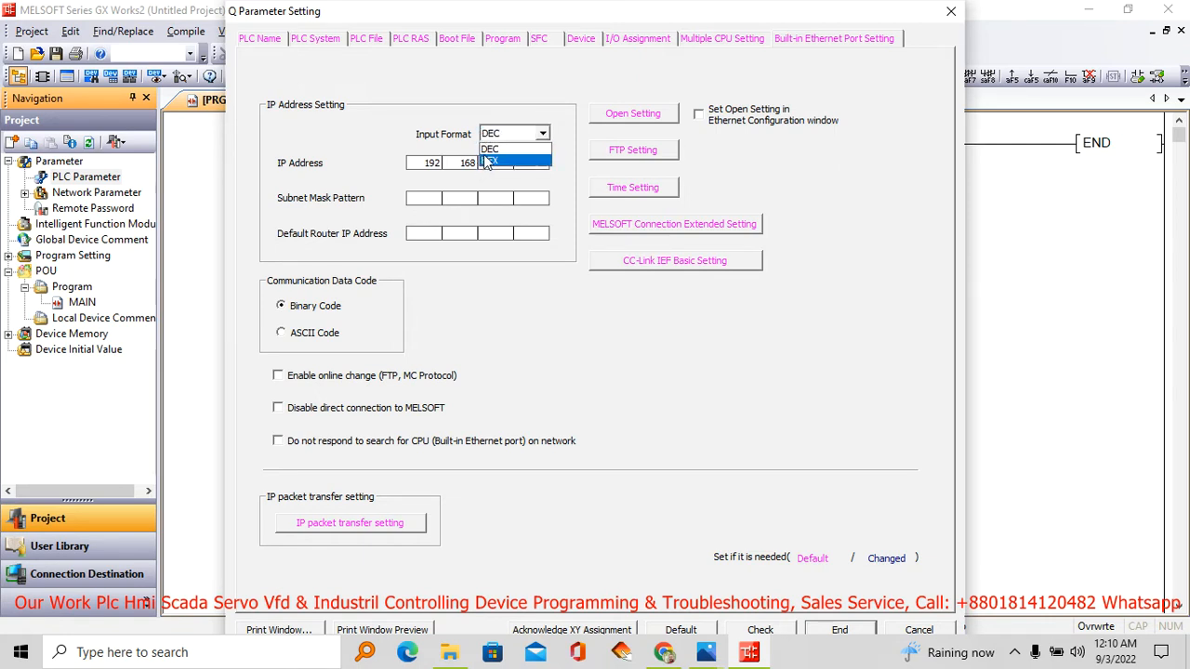
left_click(528, 141)
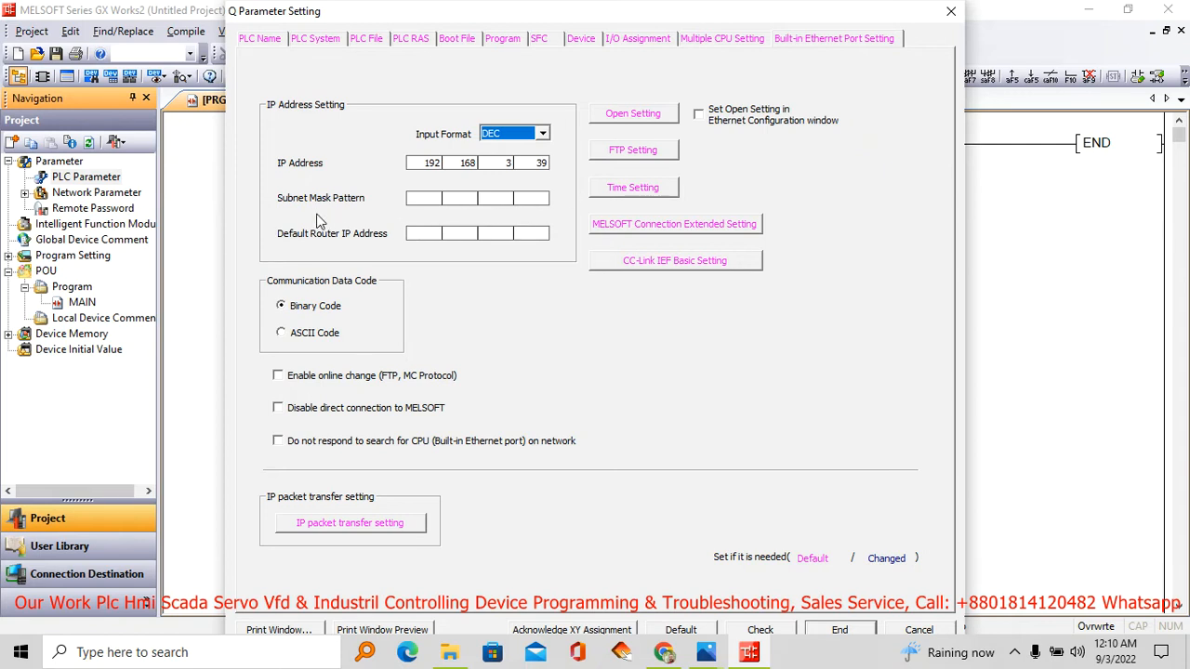
- Set the subnet mask pattern of the built-in Ethernet port to 255.255.255.0
left_click(423, 199)
type("255")
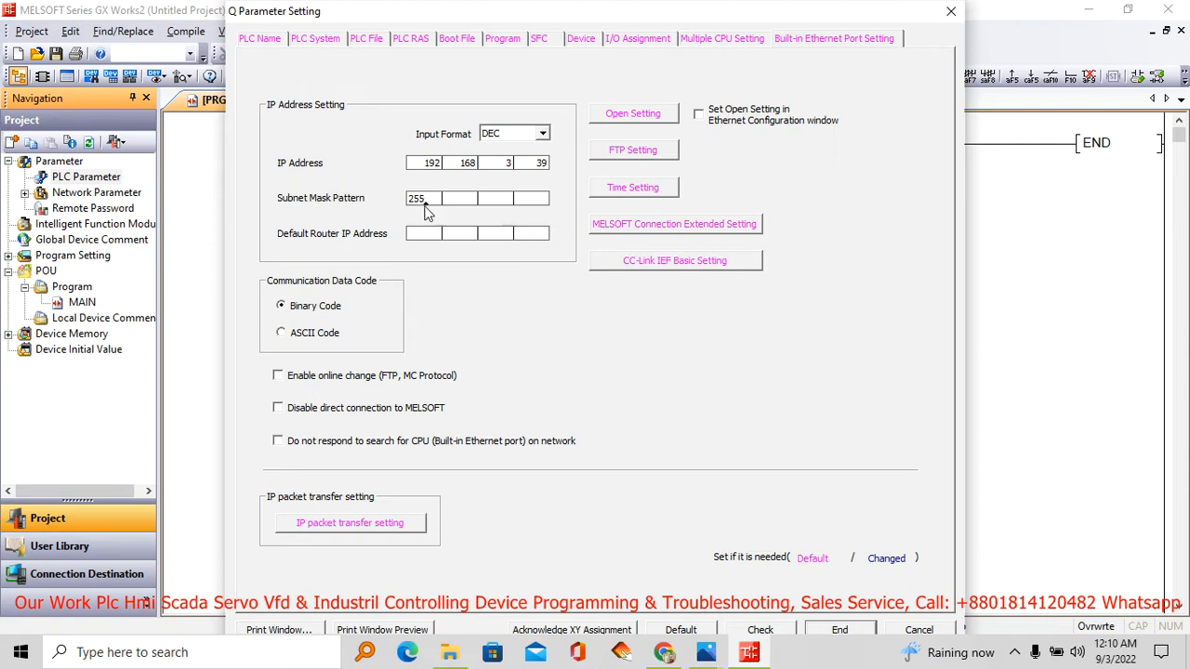
left_click(467, 199)
type("255")
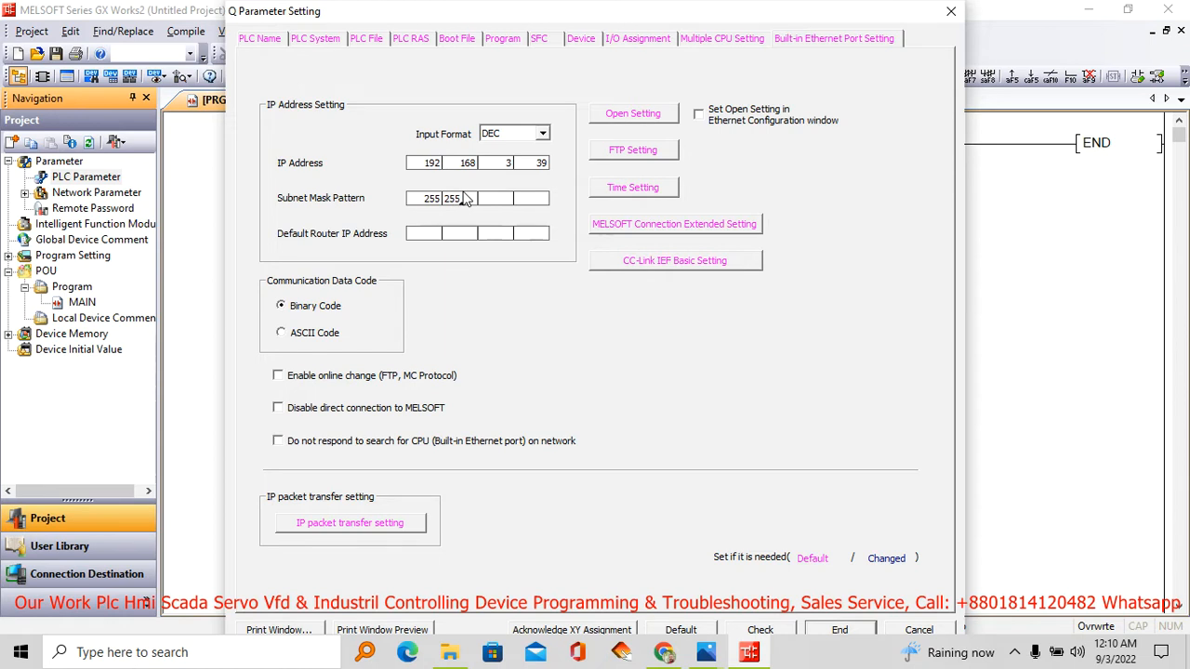
left_click(500, 199)
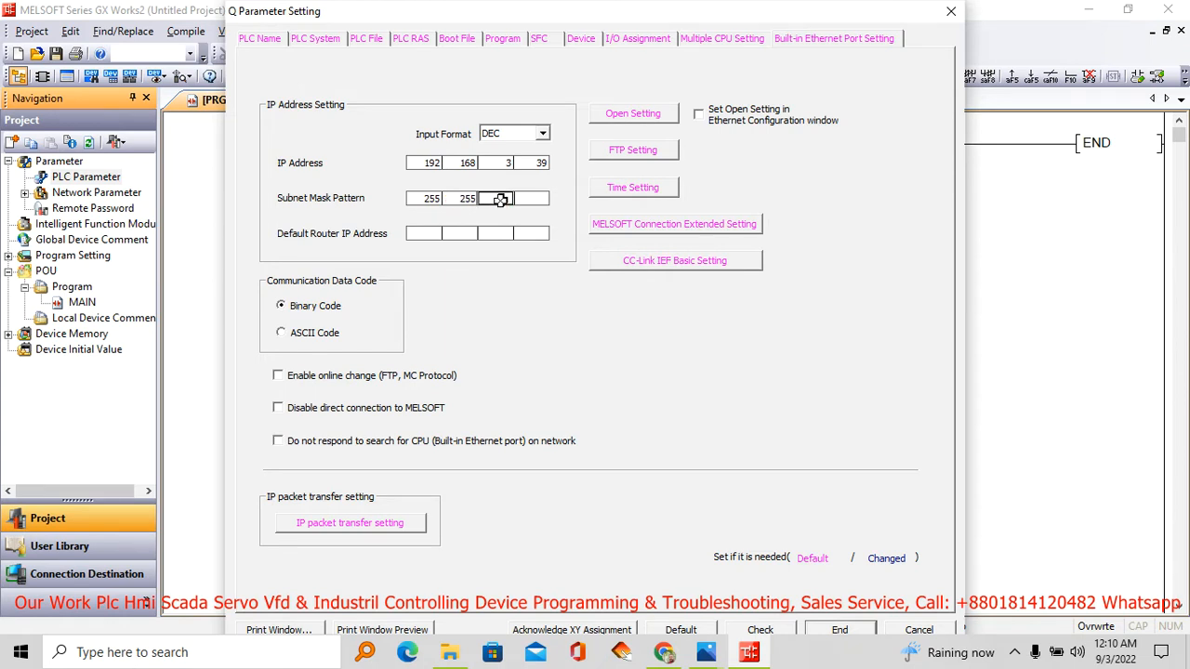
type("255")
left_click(530, 199)
type("0")
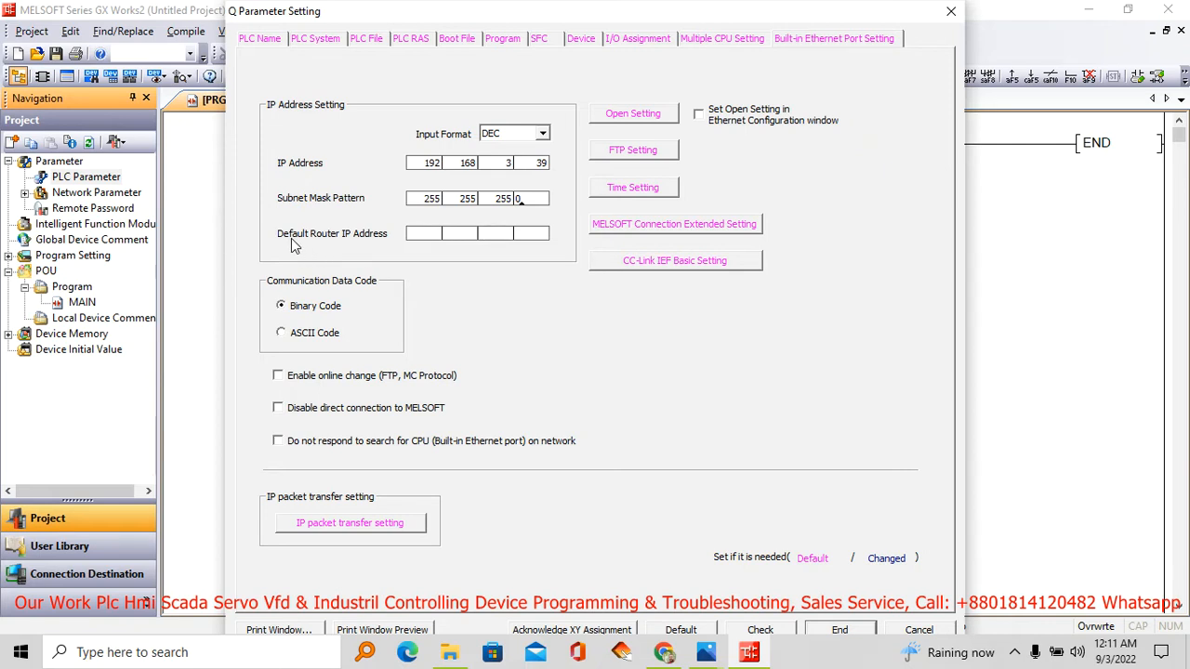
- Set the default router IP address of the built-in Ethernet port to 192.168.0.10
left_click(422, 234)
type("192")
left_click(458, 234)
type("168")
left_click(495, 231)
type("0")
left_click(537, 233)
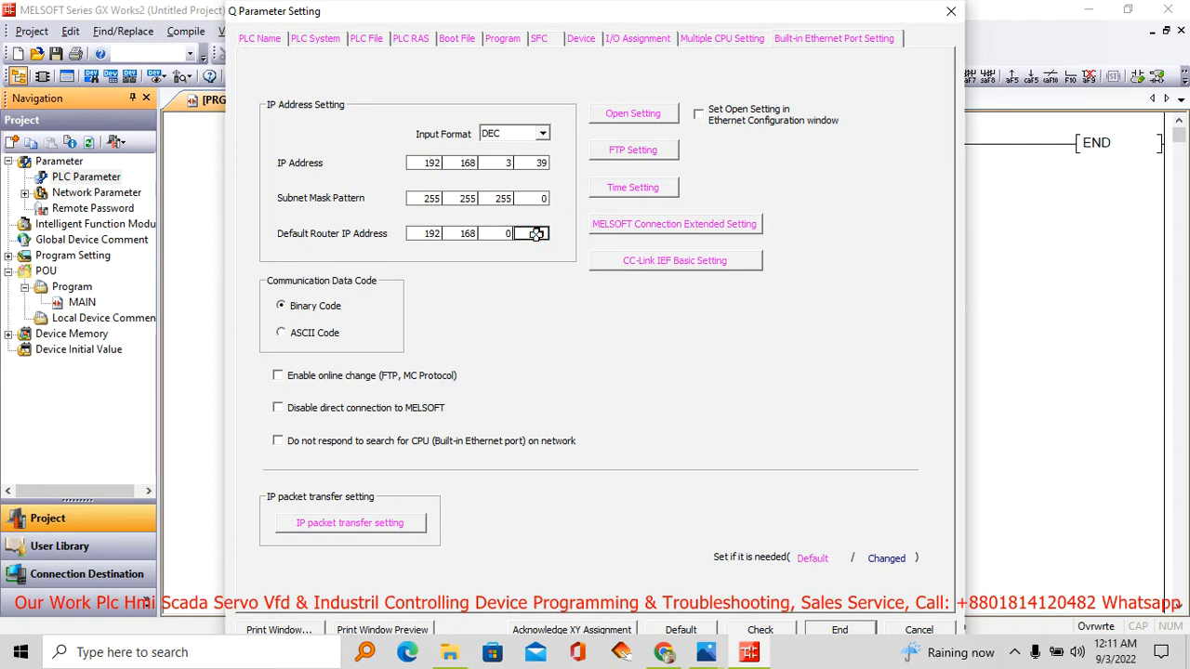
type("10")
- Review the built-in Ethernet port's open settings and FTP parameters, closing both without changes
left_click(623, 121)
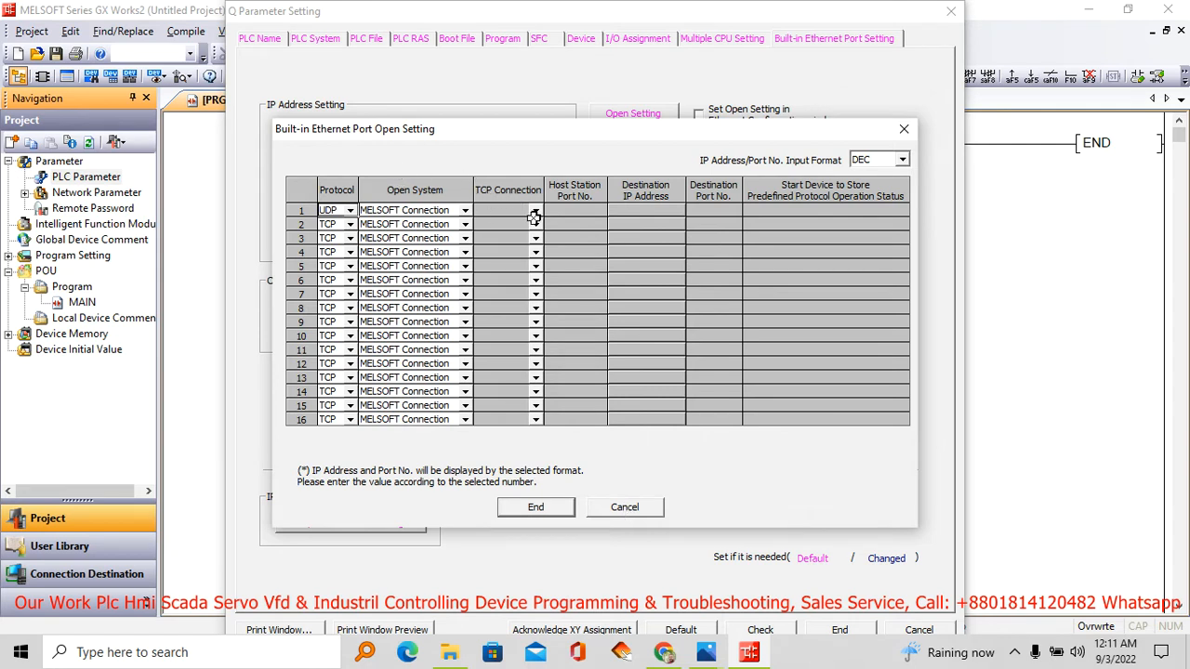
left_click(624, 506)
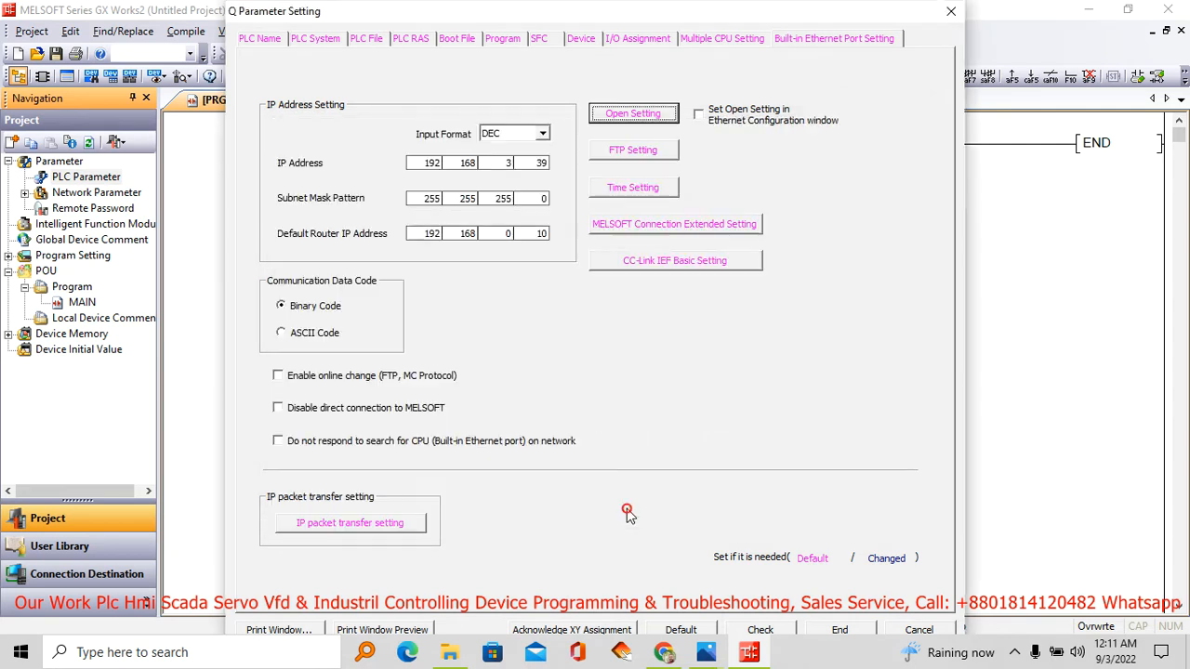
left_click(616, 153)
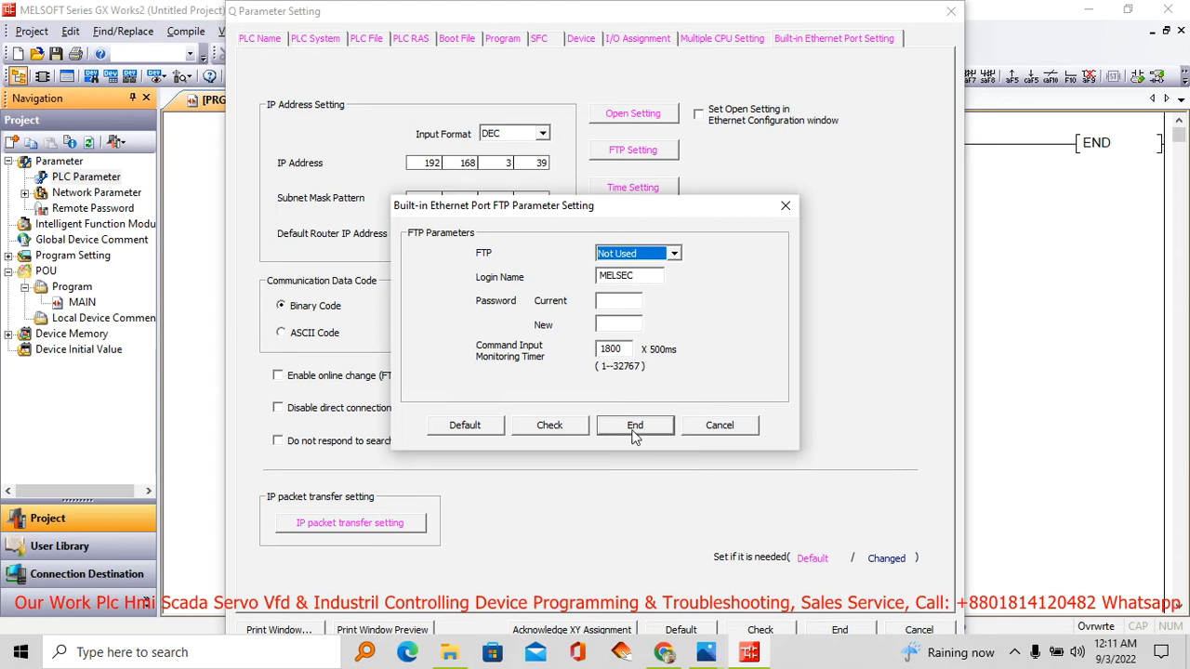
left_click(718, 426)
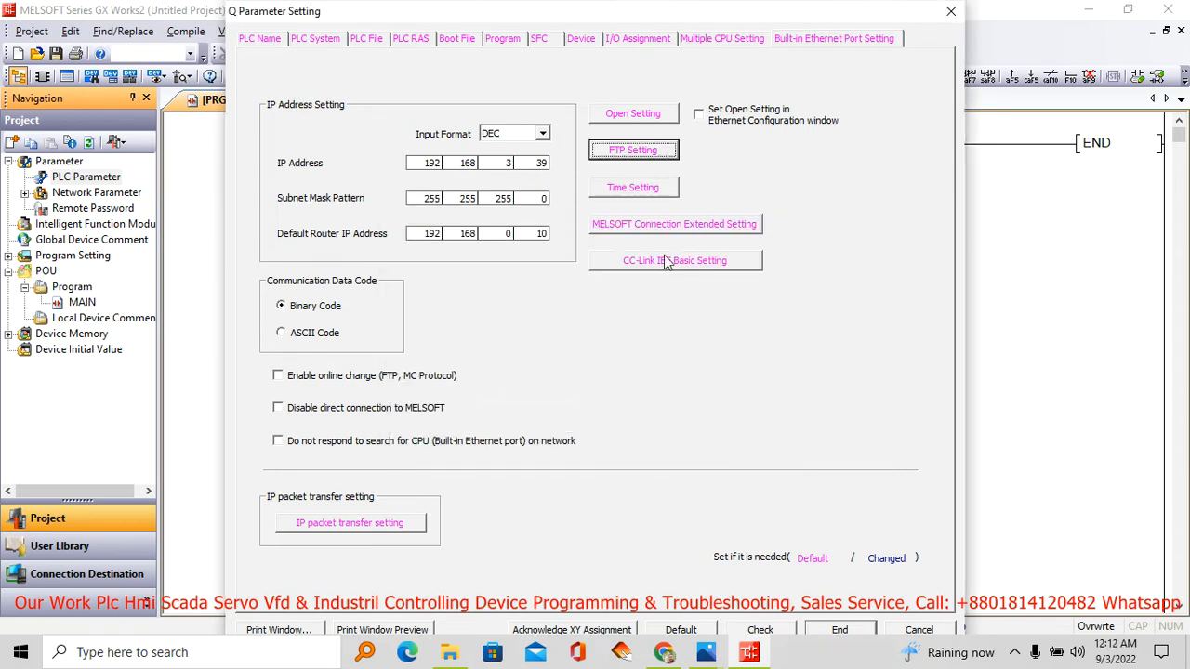
- Open the built-in Ethernet port's time settings and set the SNTP function to Use
left_click(620, 191)
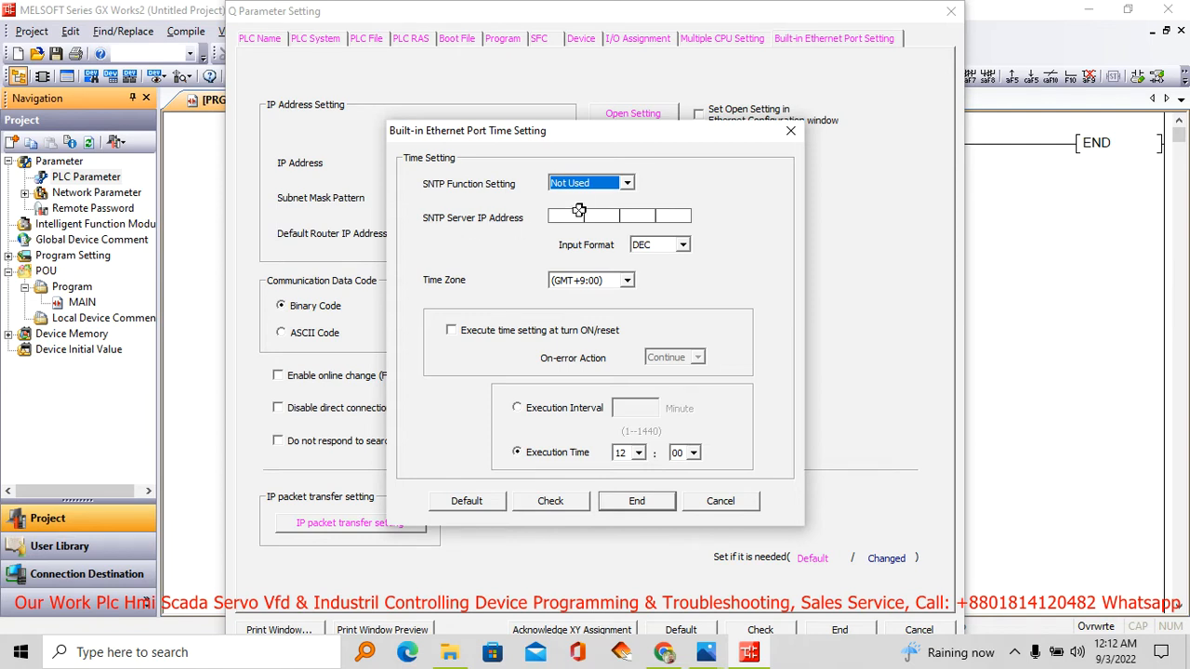
left_click(629, 183)
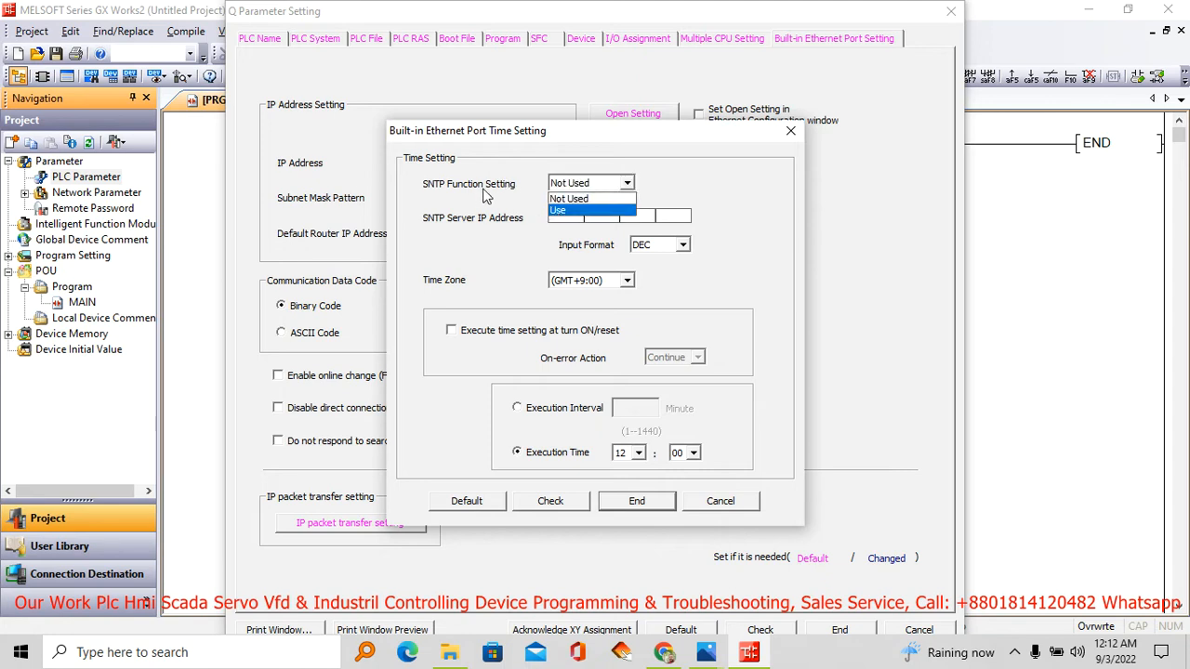
left_click(556, 210)
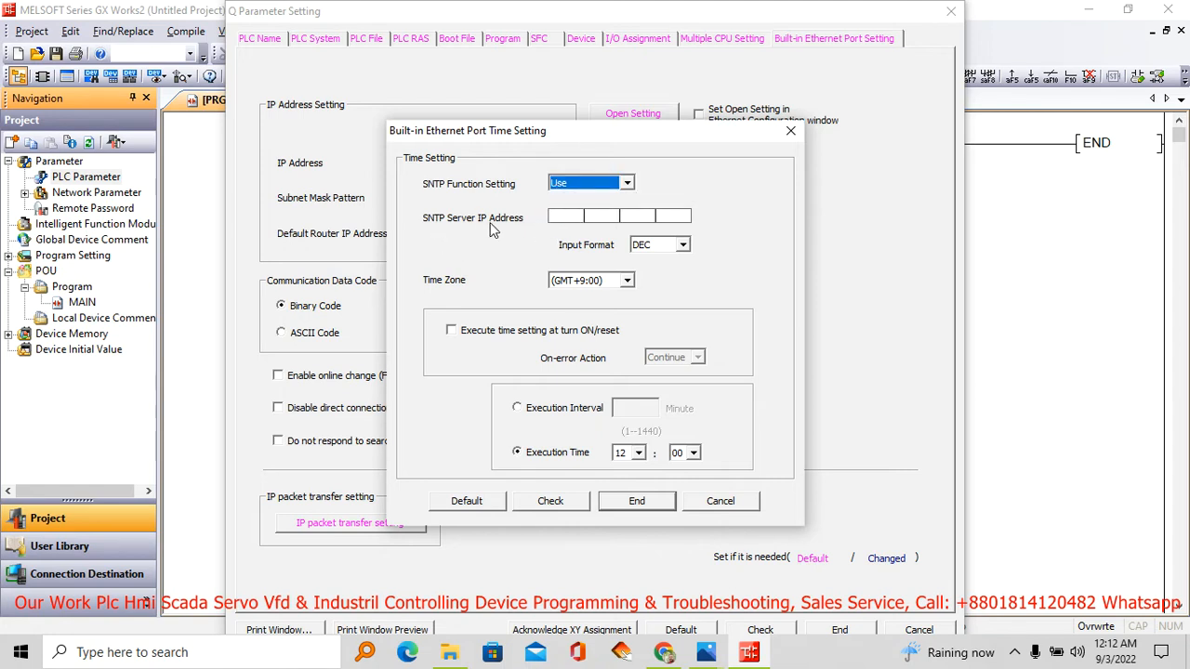
- Set the SNTP server IP address to 192.168.100.200 with DEC as its input format
left_click(562, 217)
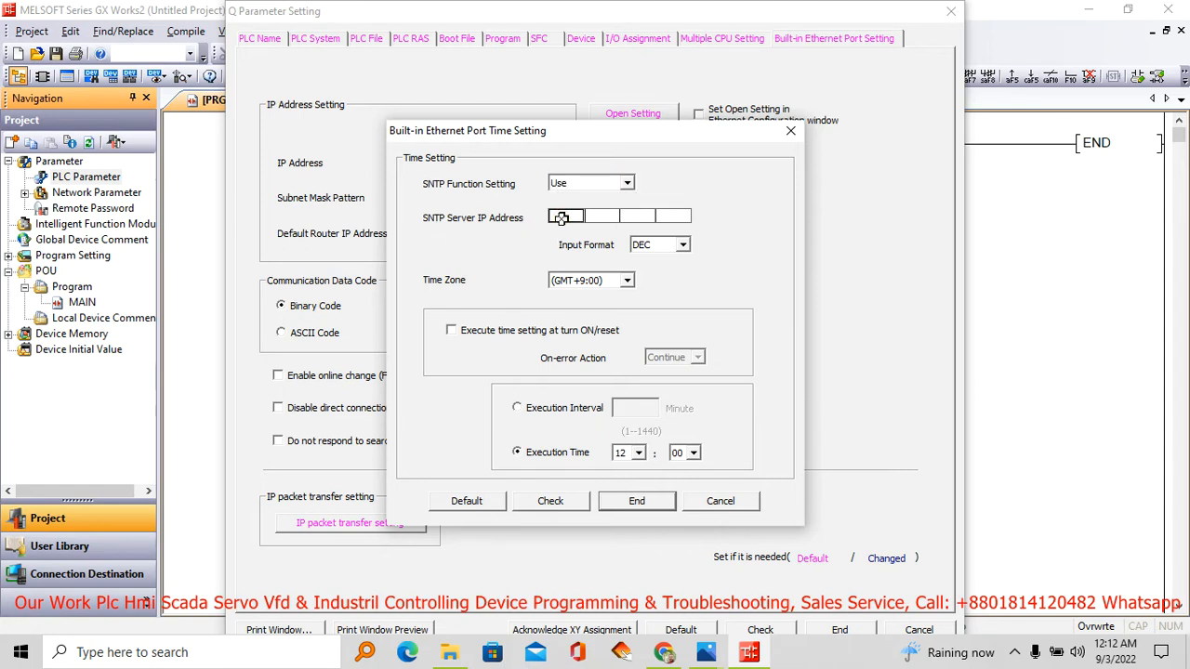
type("192")
left_click(602, 215)
type("1")
left_click(629, 215)
type("1")
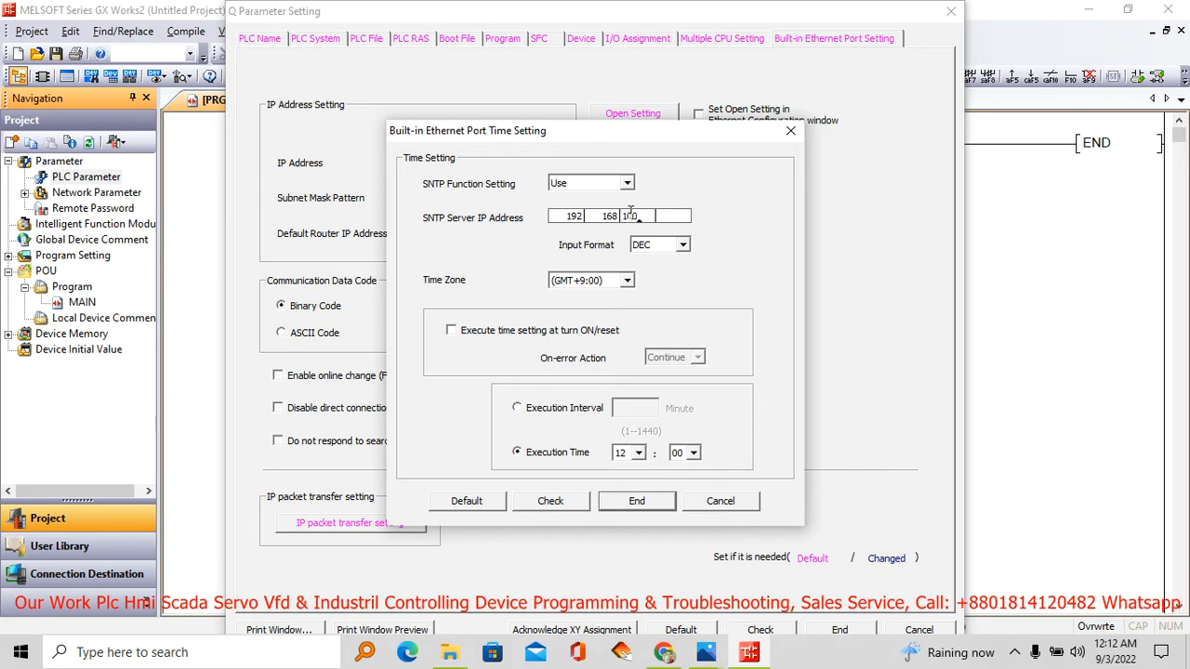
left_click(681, 215)
type("200")
left_click(683, 245)
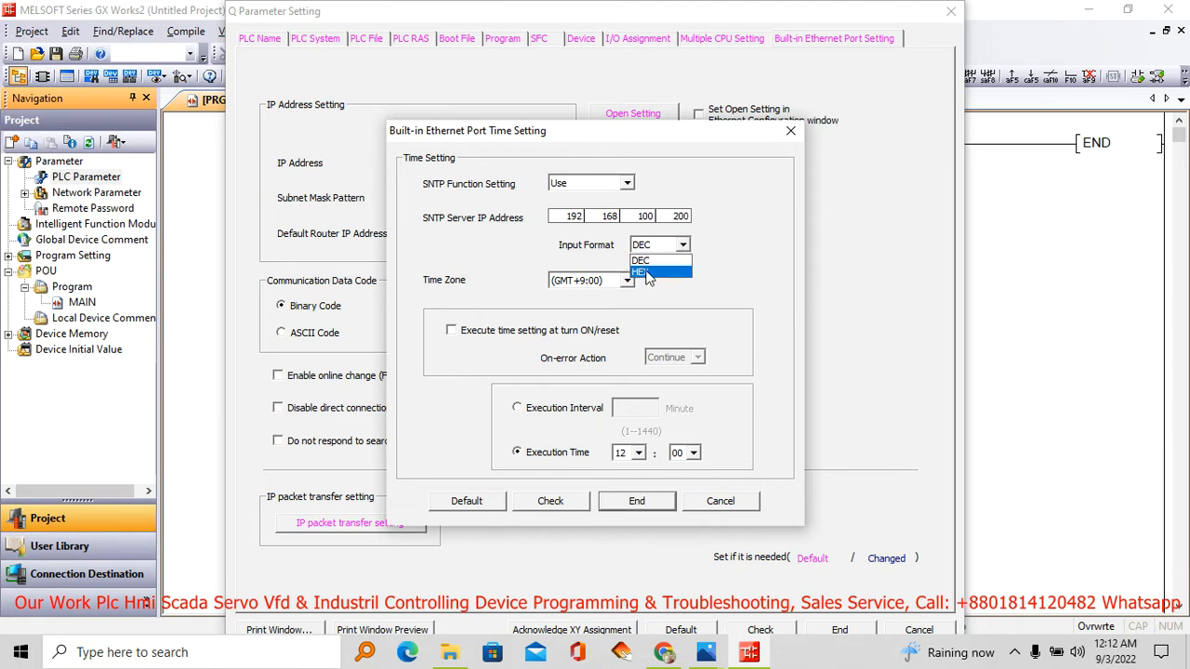
left_click(648, 261)
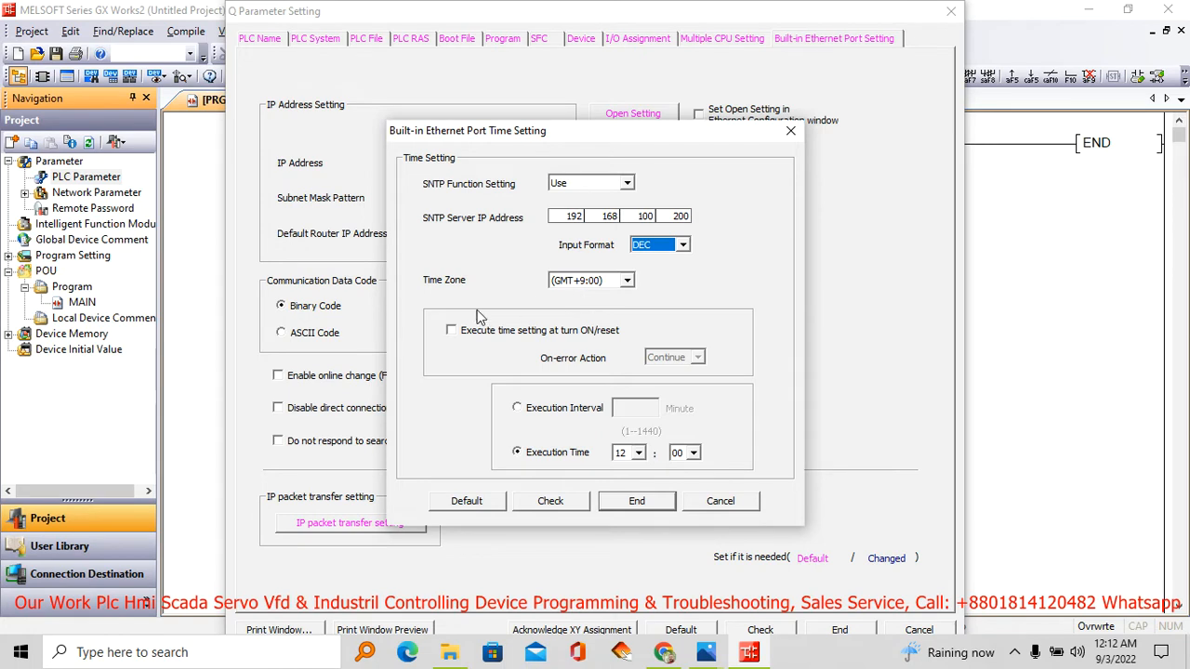
- Set the time zone of the built-in Ethernet port's time settings to GMT+6:00
left_click(628, 283)
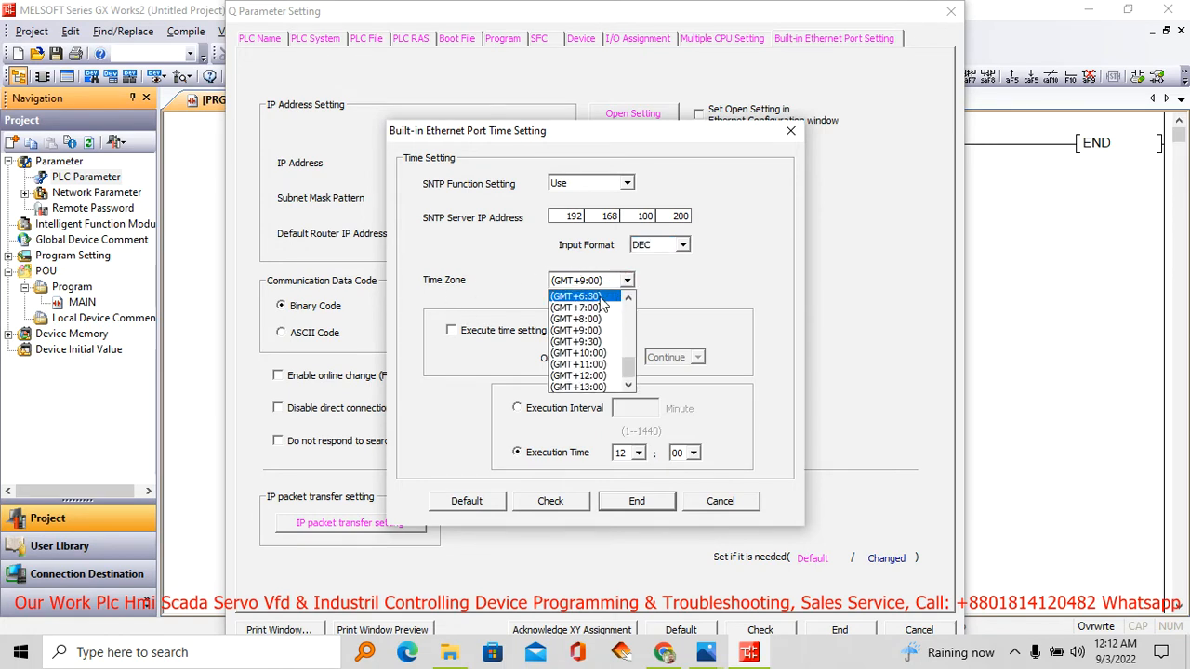
left_click(628, 299)
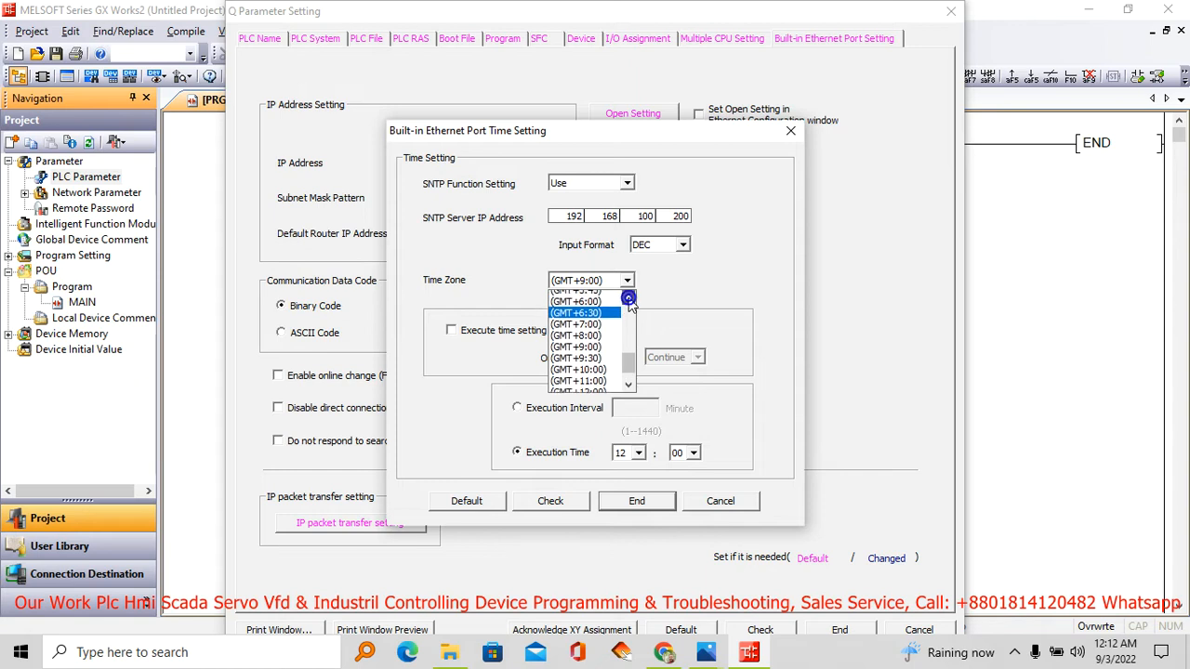
left_click(580, 308)
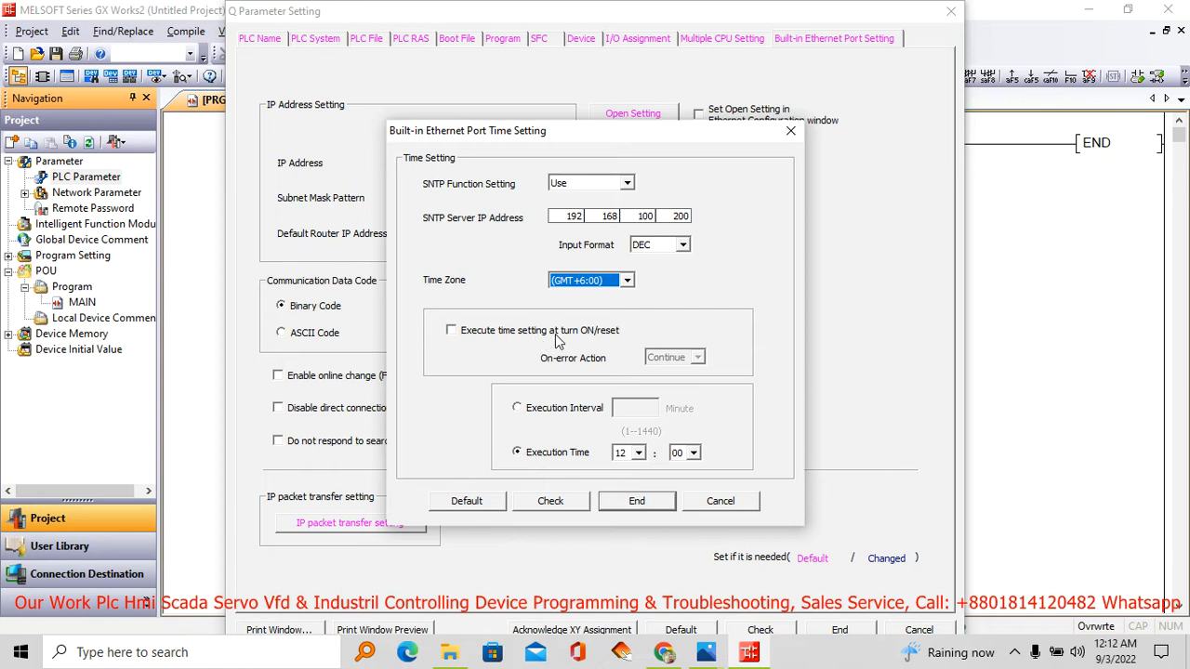
- Enable executing the time setting at turn ON/reset, keeping Continue as the on-error action
left_click(453, 332)
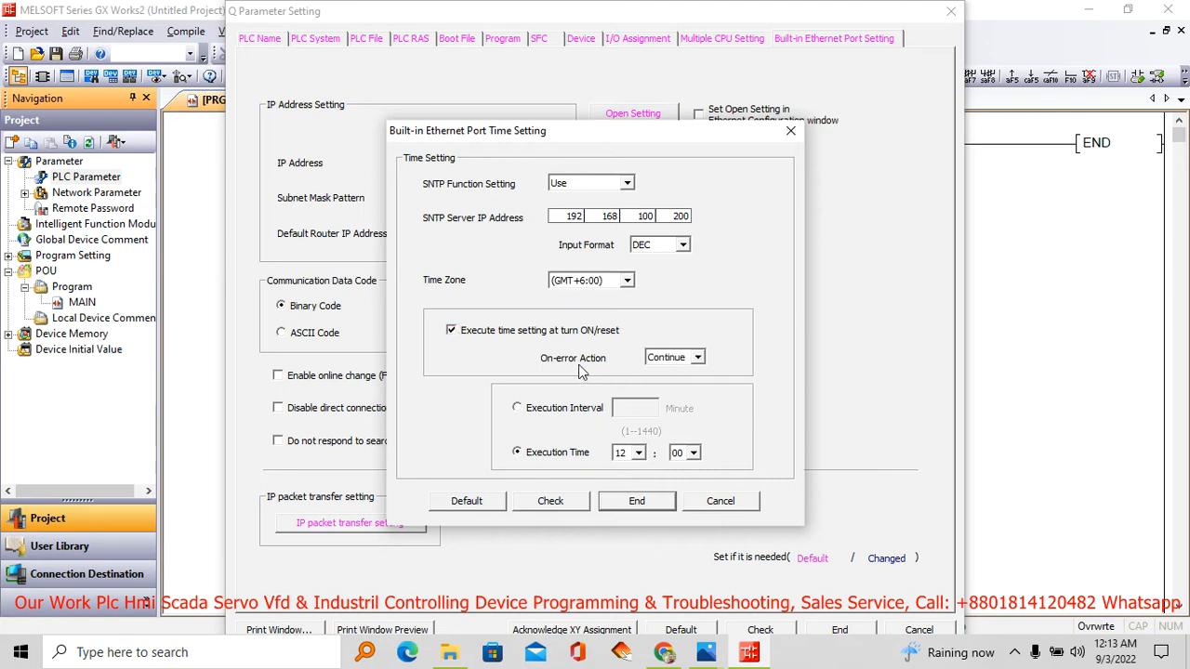
left_click(698, 359)
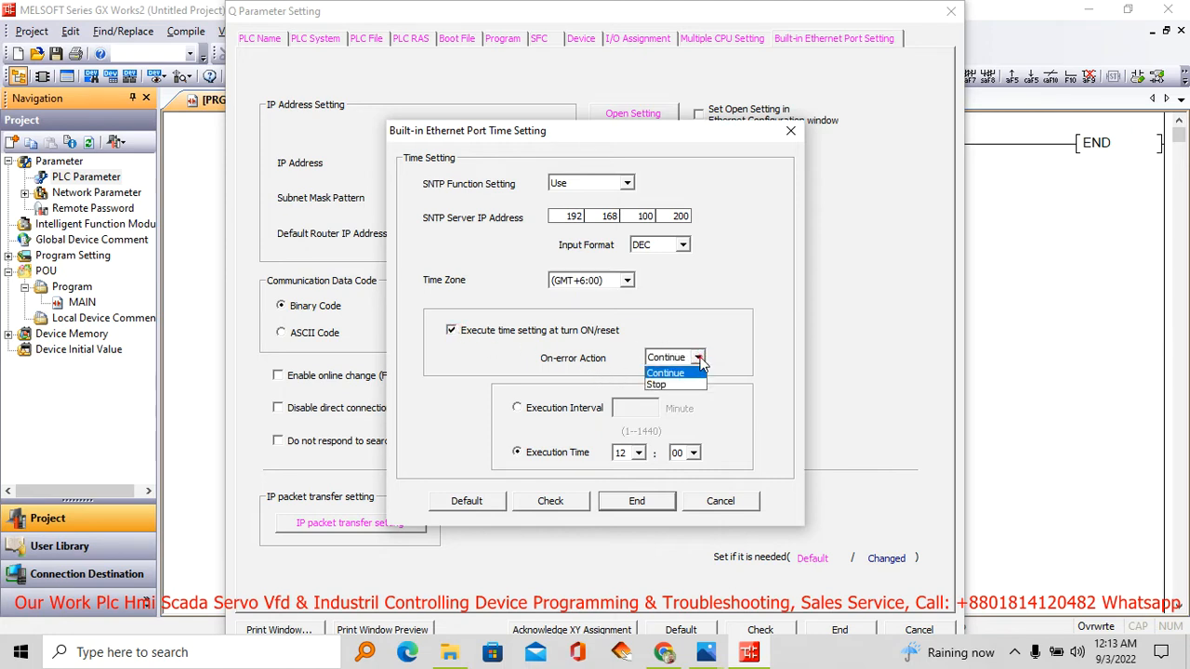
left_click(699, 360)
- Use a fixed execution time of 12:00 instead of an interval, then check the time settings for errors and apply them
left_click(530, 414)
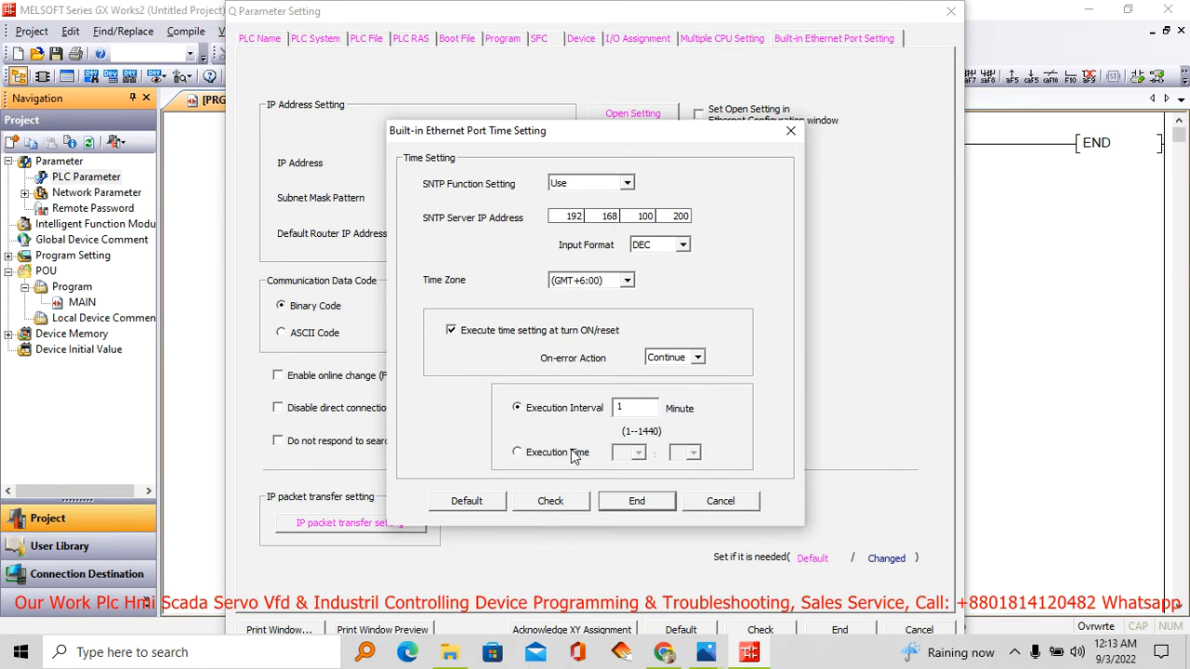
left_click(517, 452)
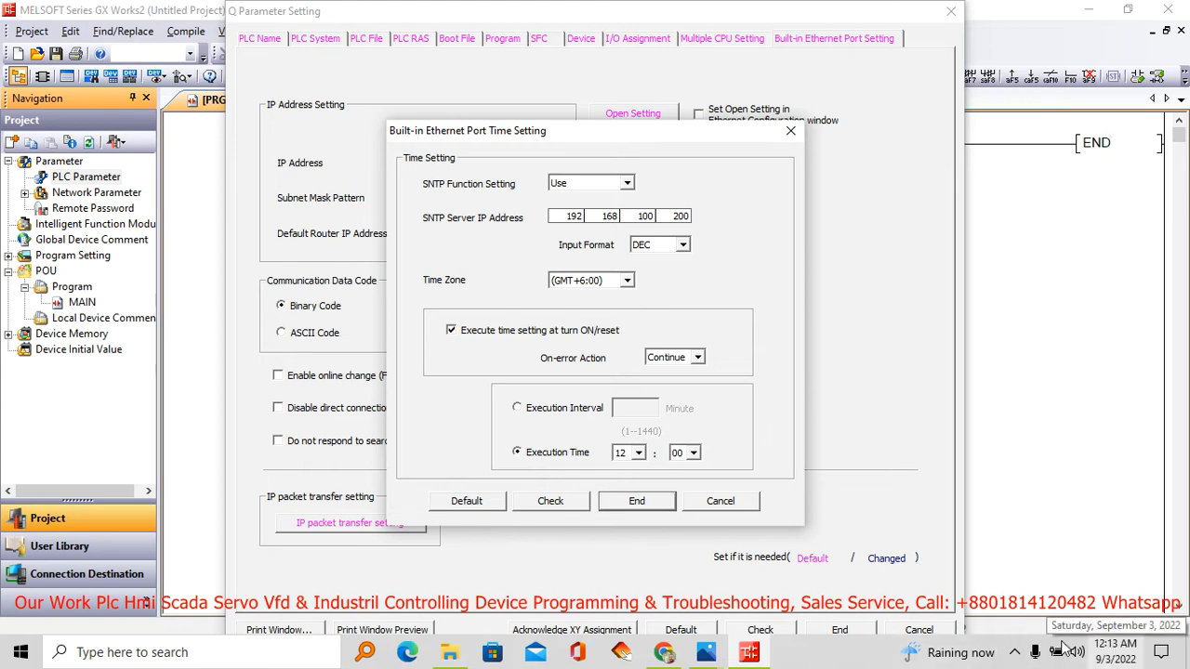
left_click(692, 454)
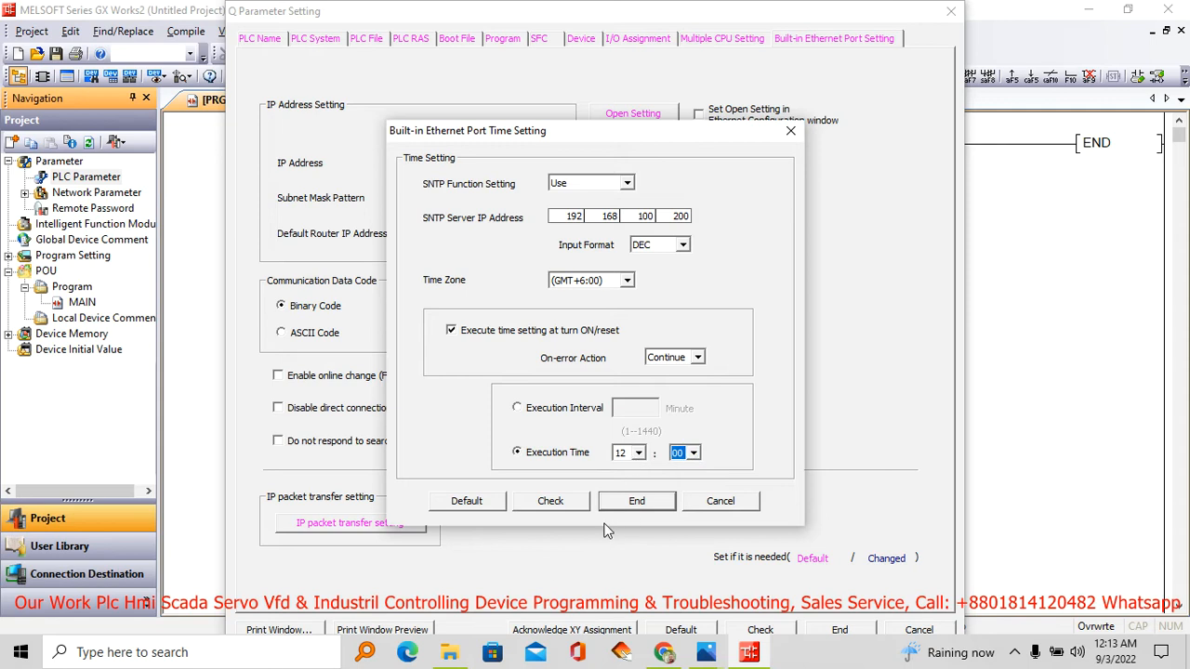
left_click(552, 502)
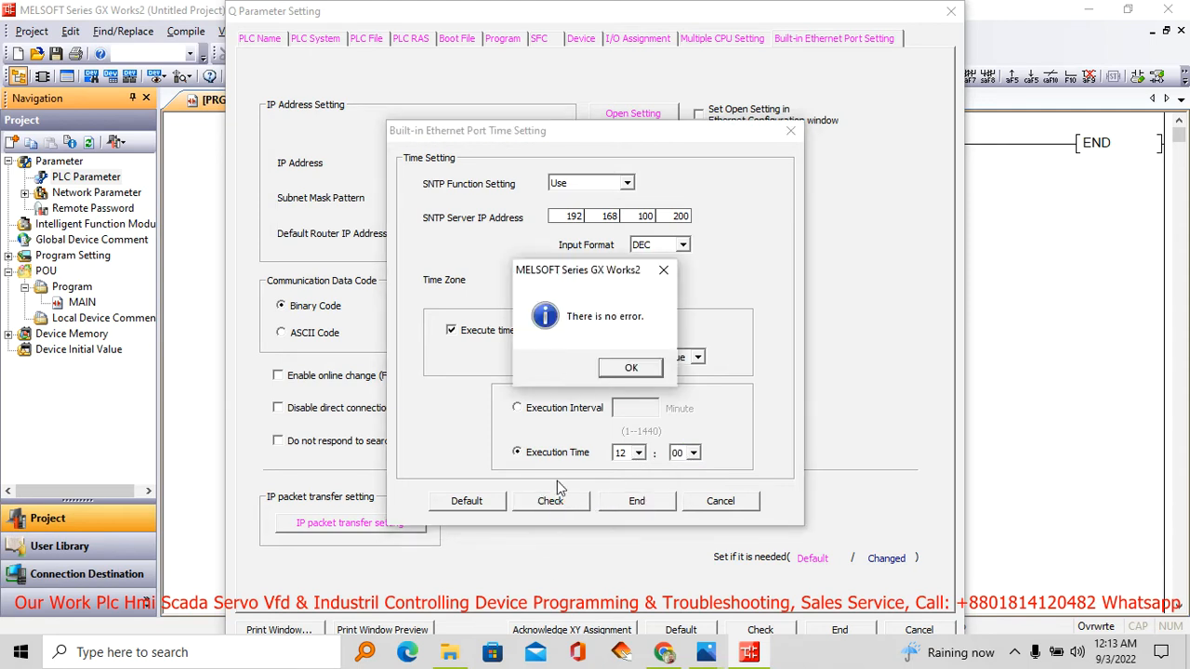
left_click(632, 368)
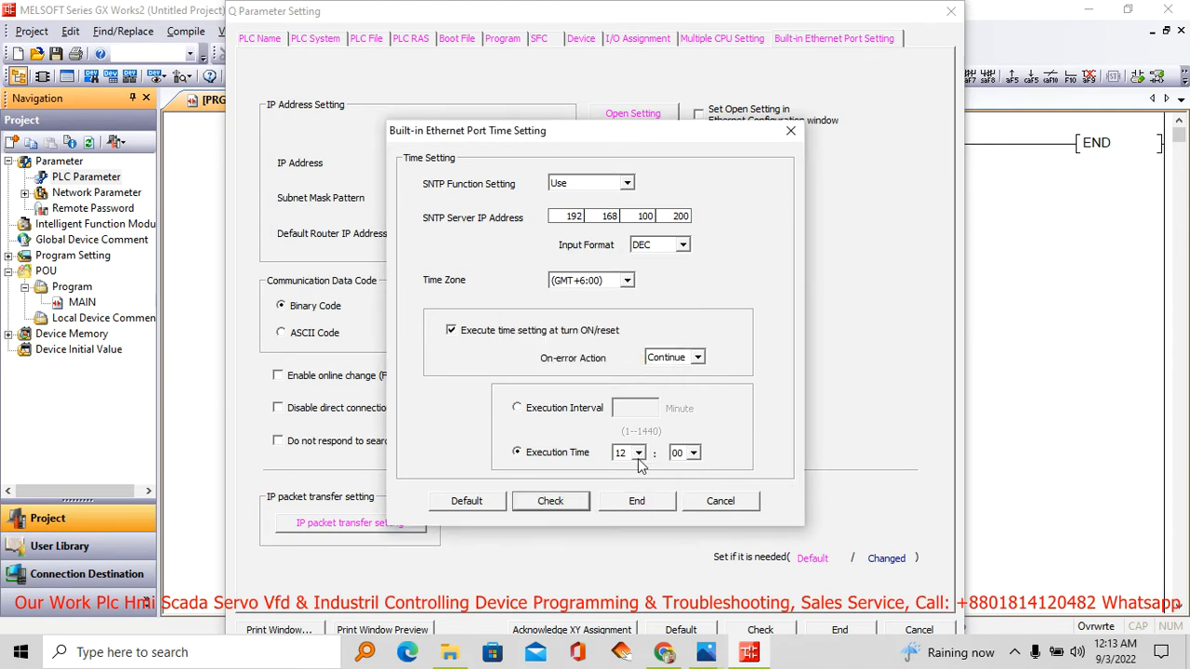
left_click(637, 501)
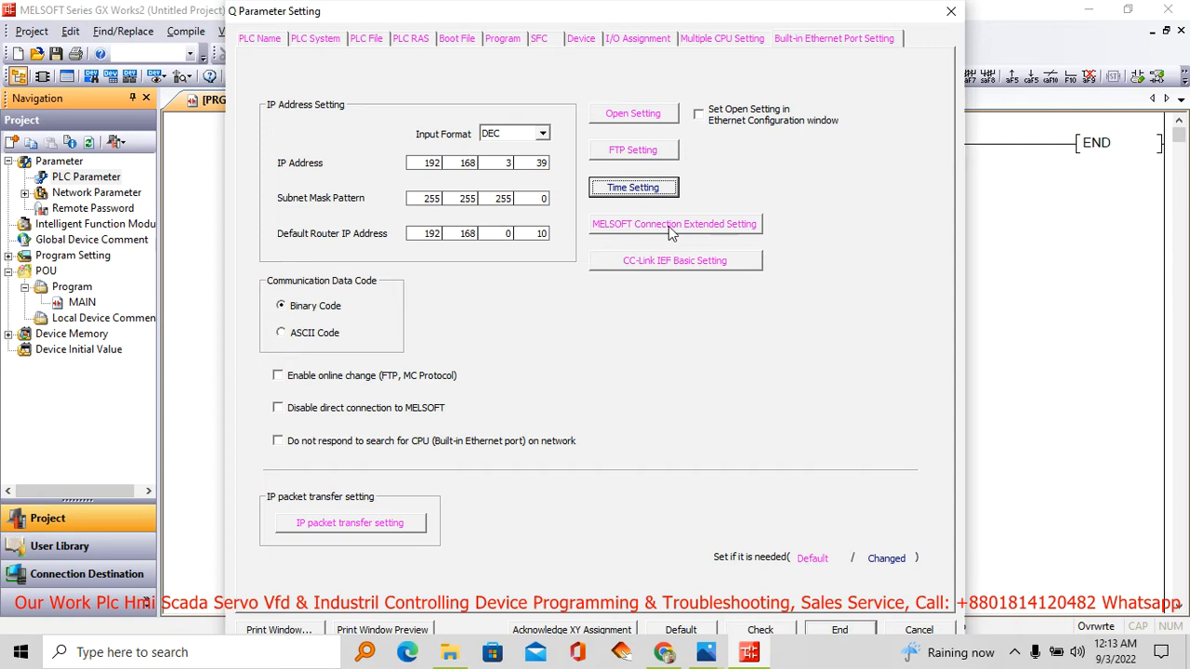
- In the MELSOFT connection extended settings, set both the network number and the station number to 2
left_click(721, 231)
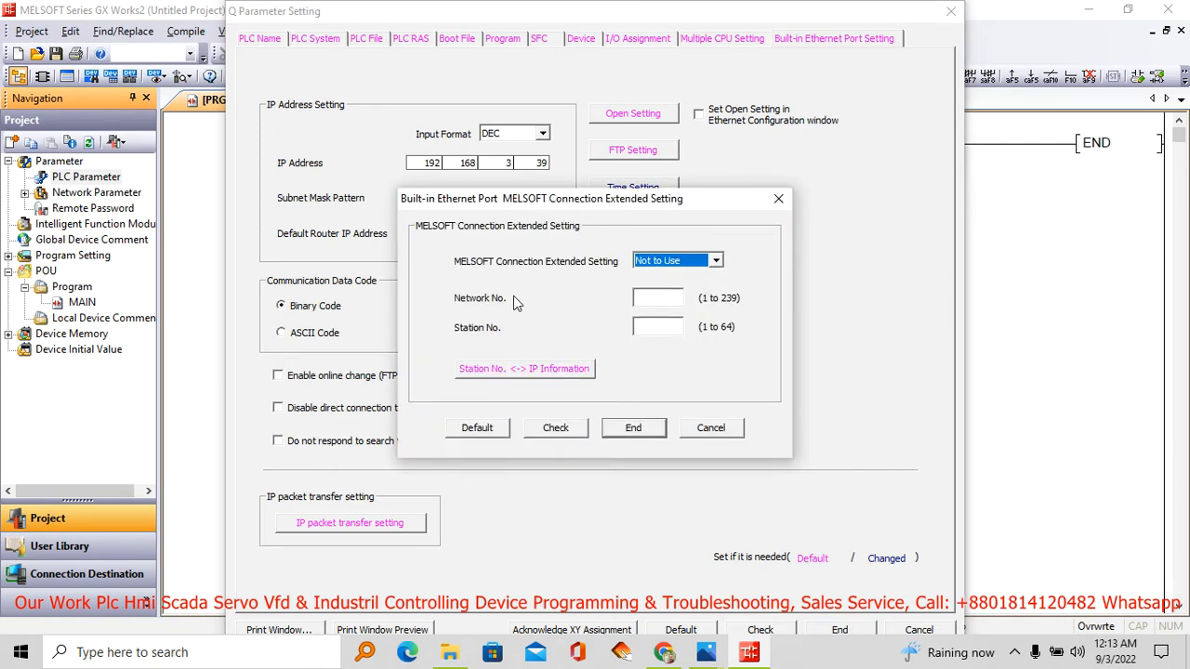
left_click(681, 298)
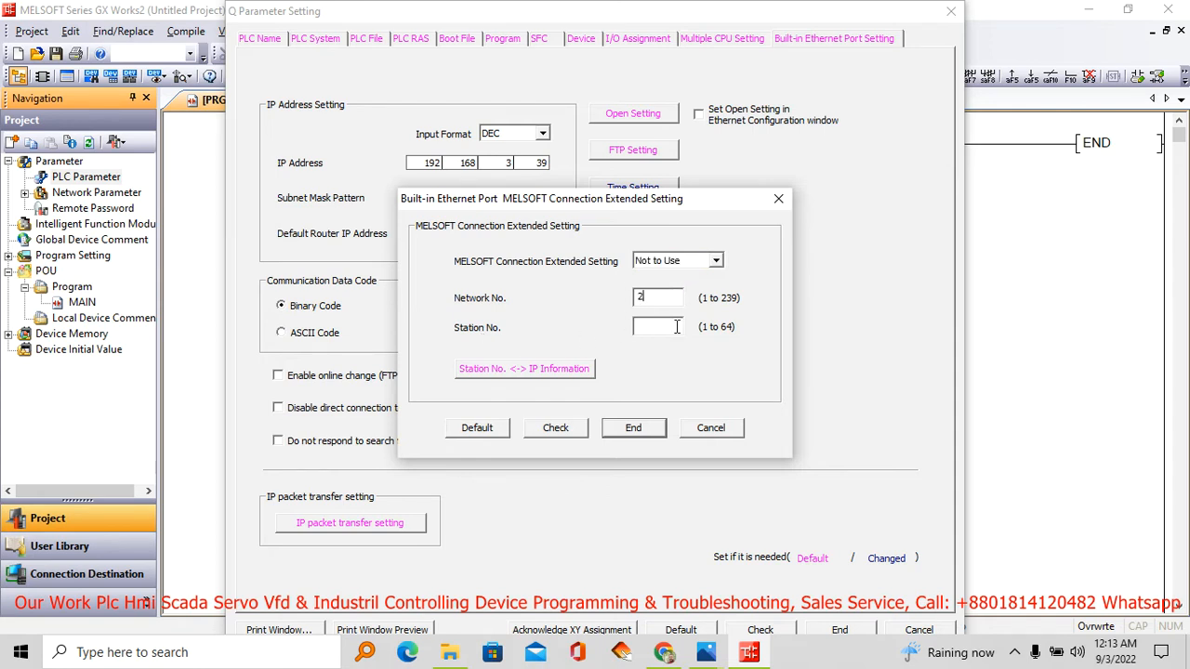
left_click(672, 323)
- Set the net mask pattern in the station number/IP information to 255.255.255.0 and apply the MELSOFT connection extended settings
left_click(544, 370)
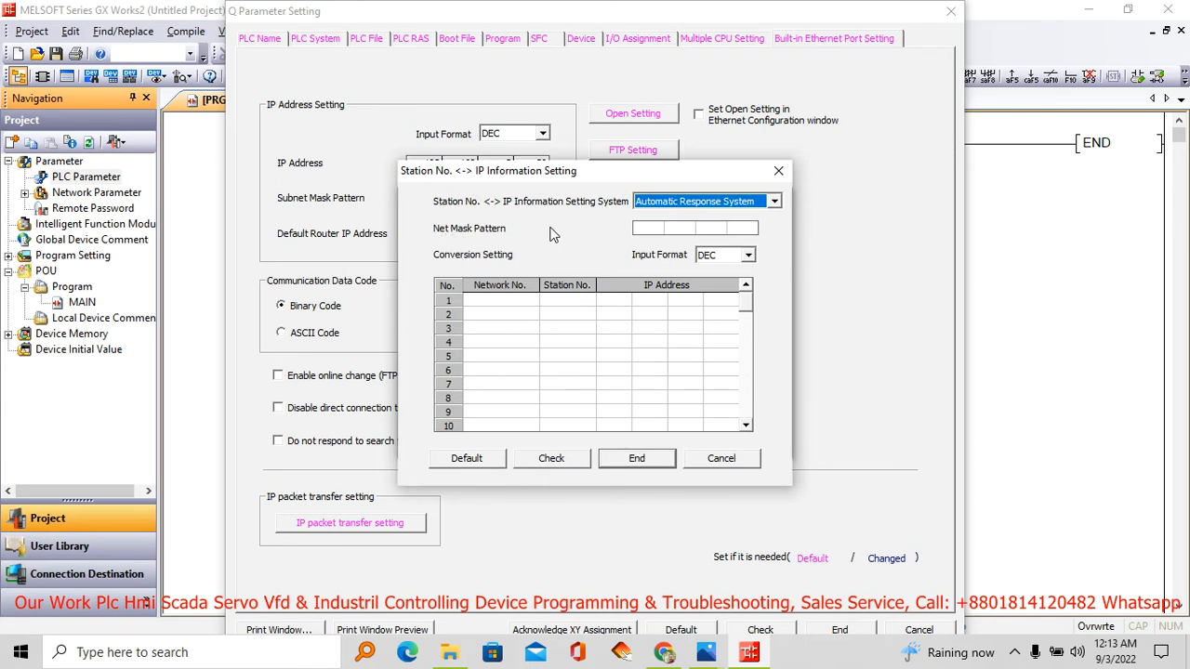
left_click(648, 230)
type("255")
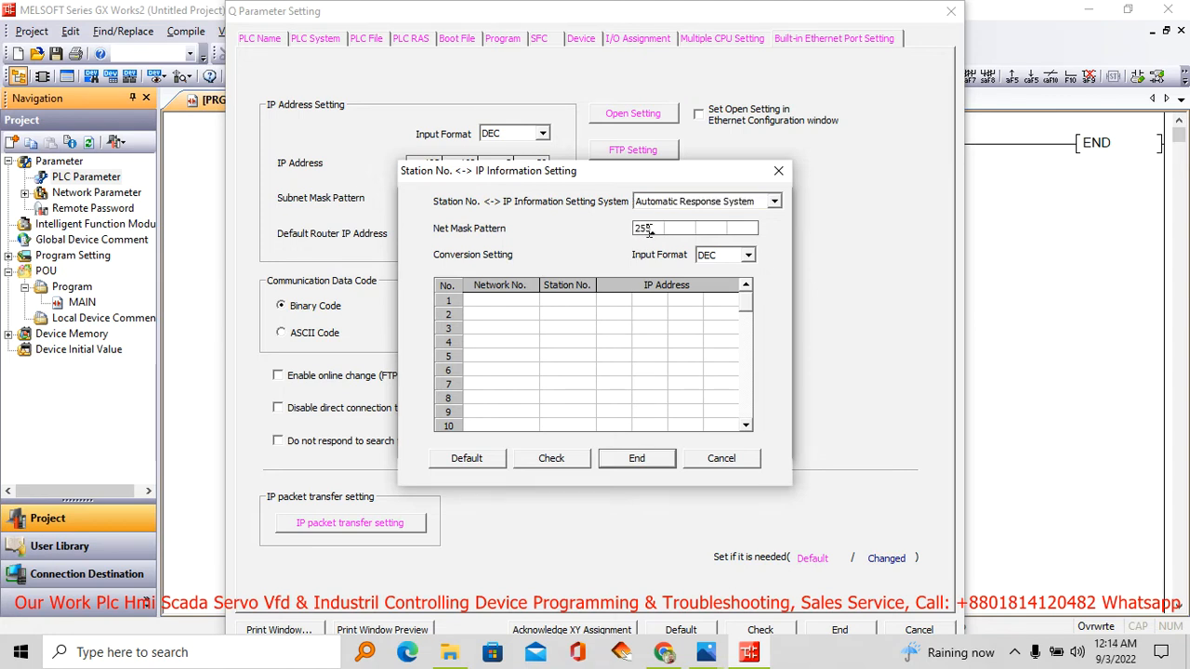
left_click(676, 228)
type("255")
left_click(711, 229)
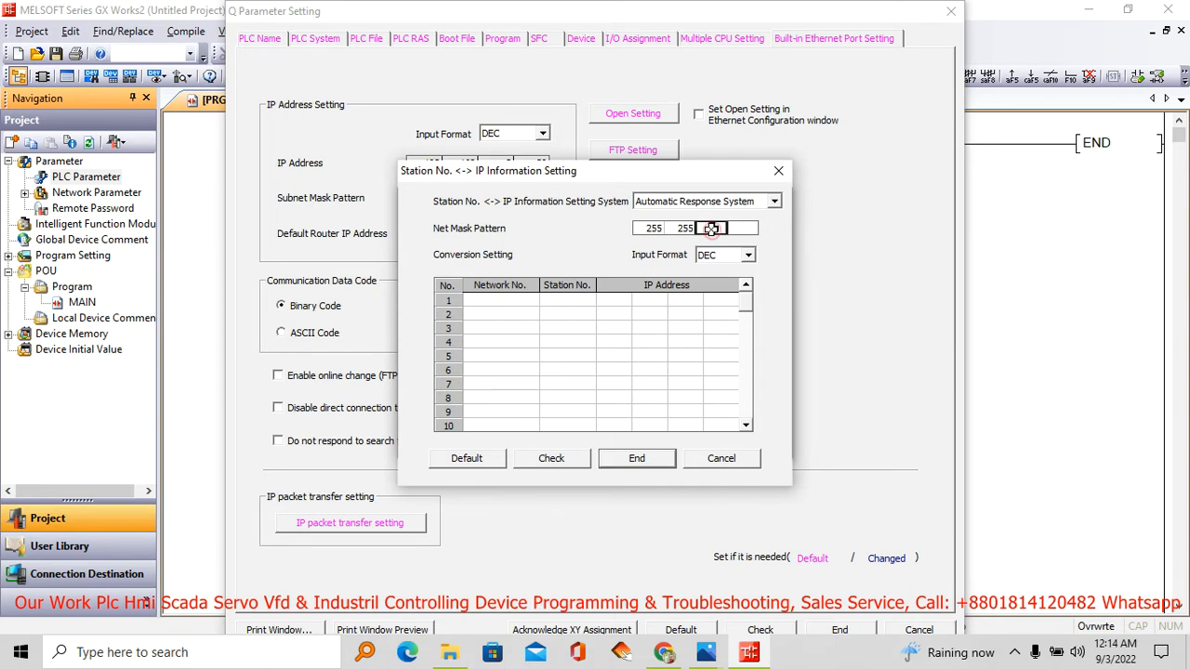
type("255")
left_click(741, 227)
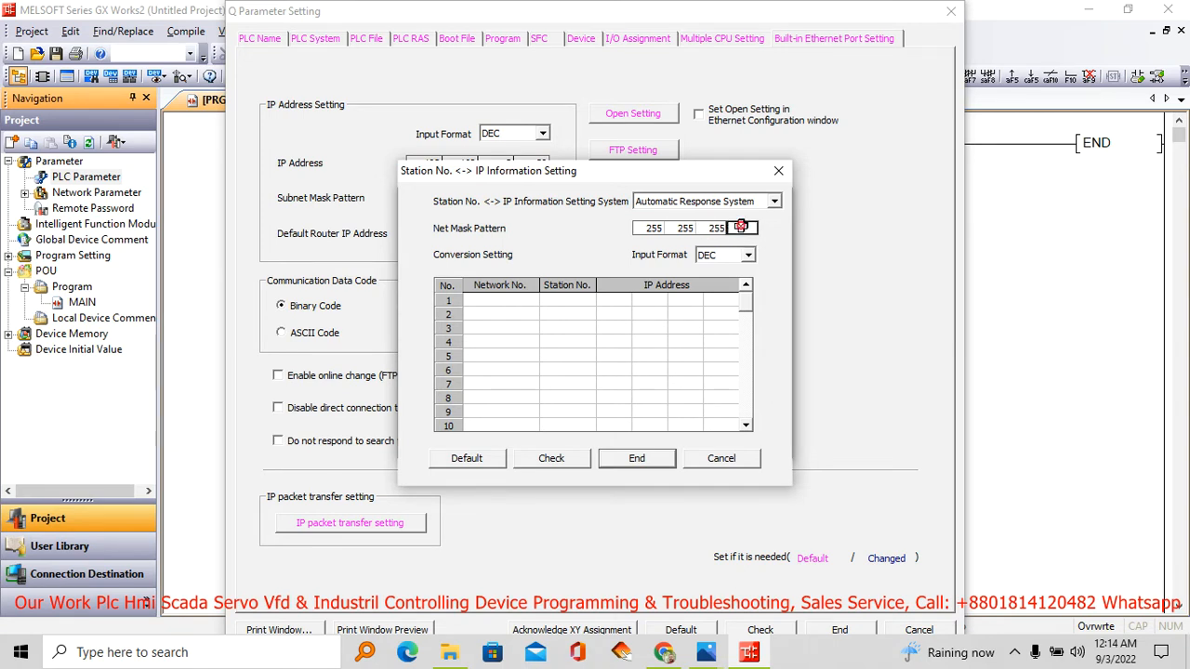
type("0")
left_click(637, 457)
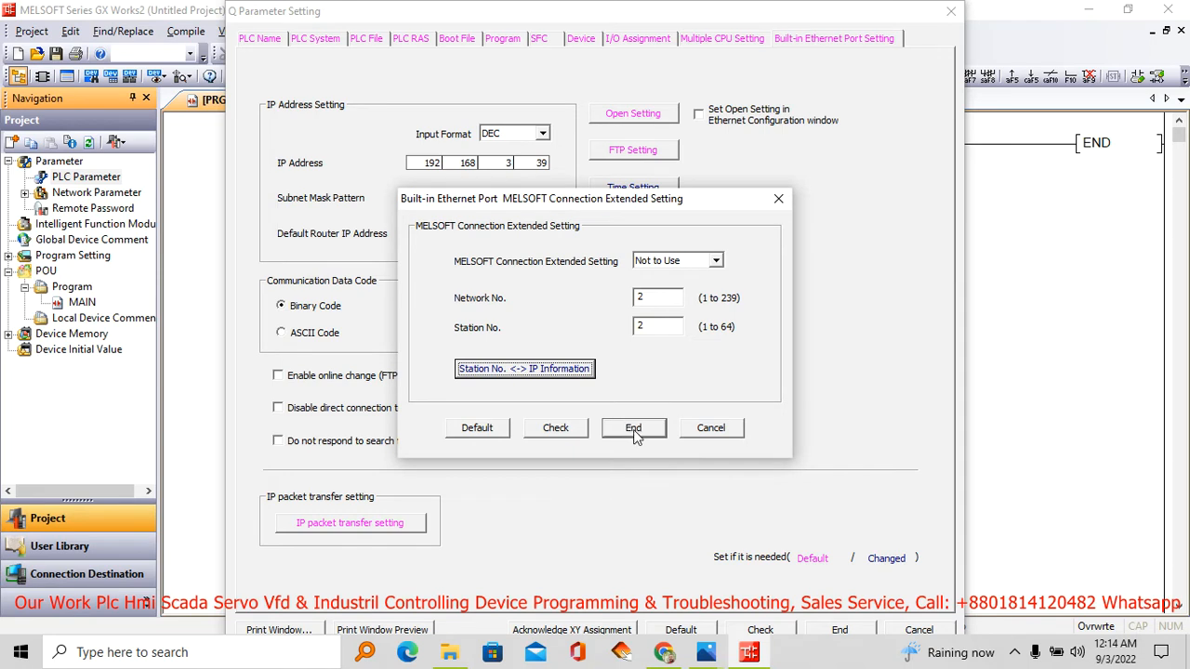
left_click(635, 433)
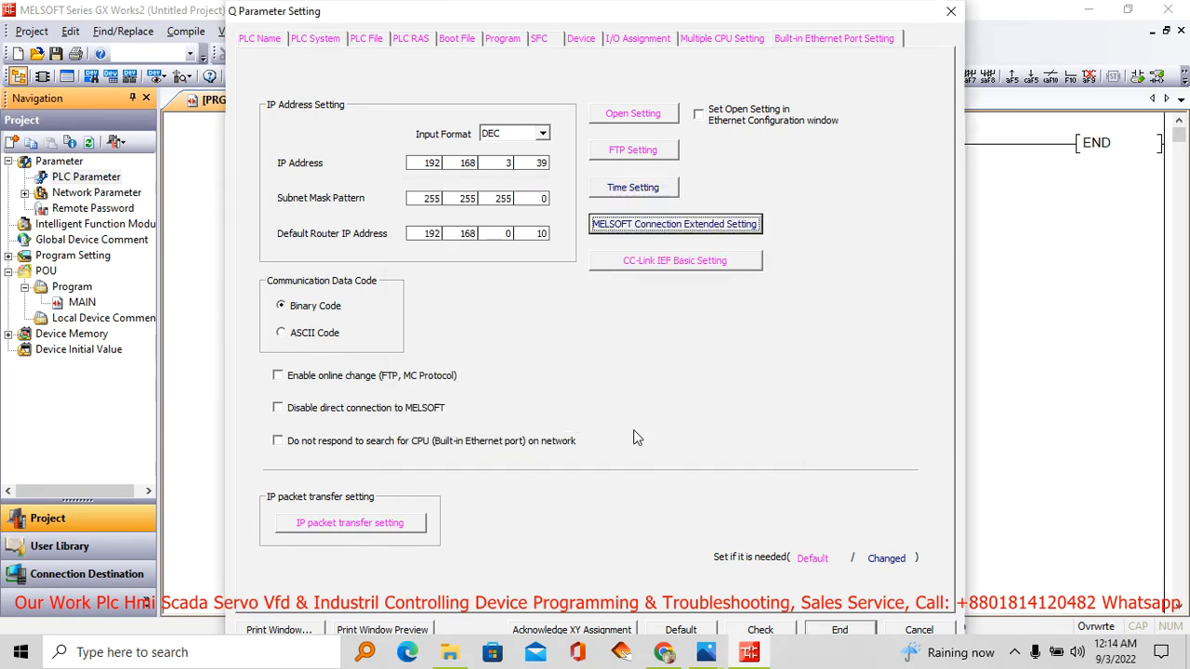
- Enable CC-Link IEF Basic and assign PLC-side refresh devices: X for RX, Y for RY, and D for both RWr and RWw
left_click(678, 261)
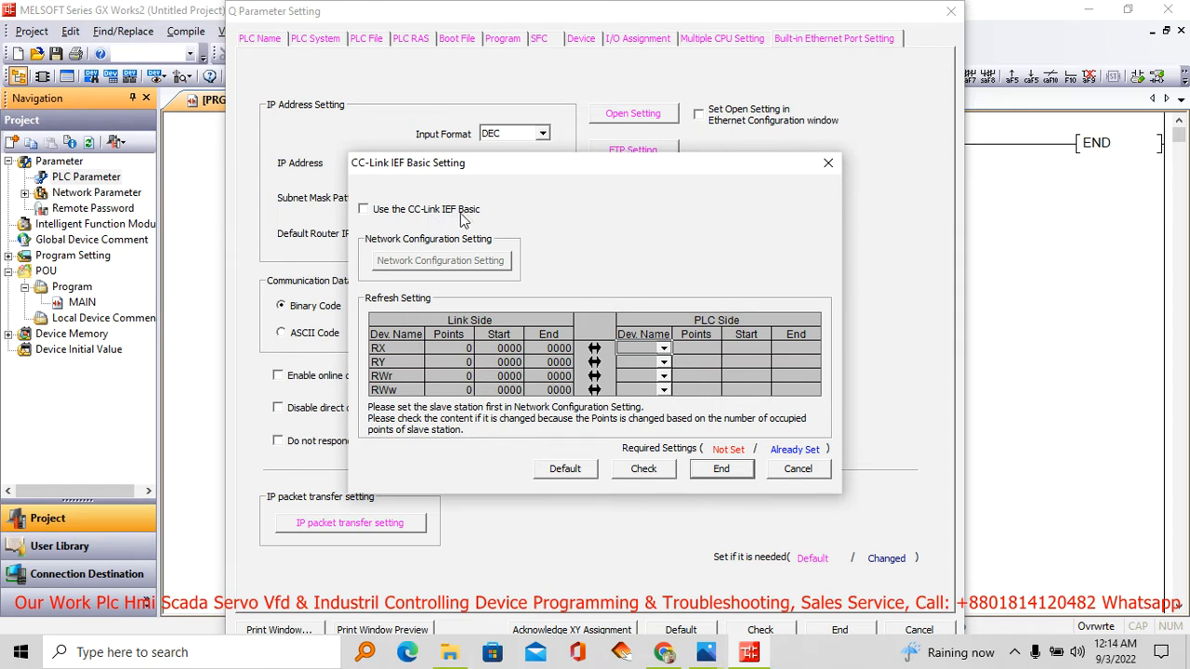
left_click(363, 210)
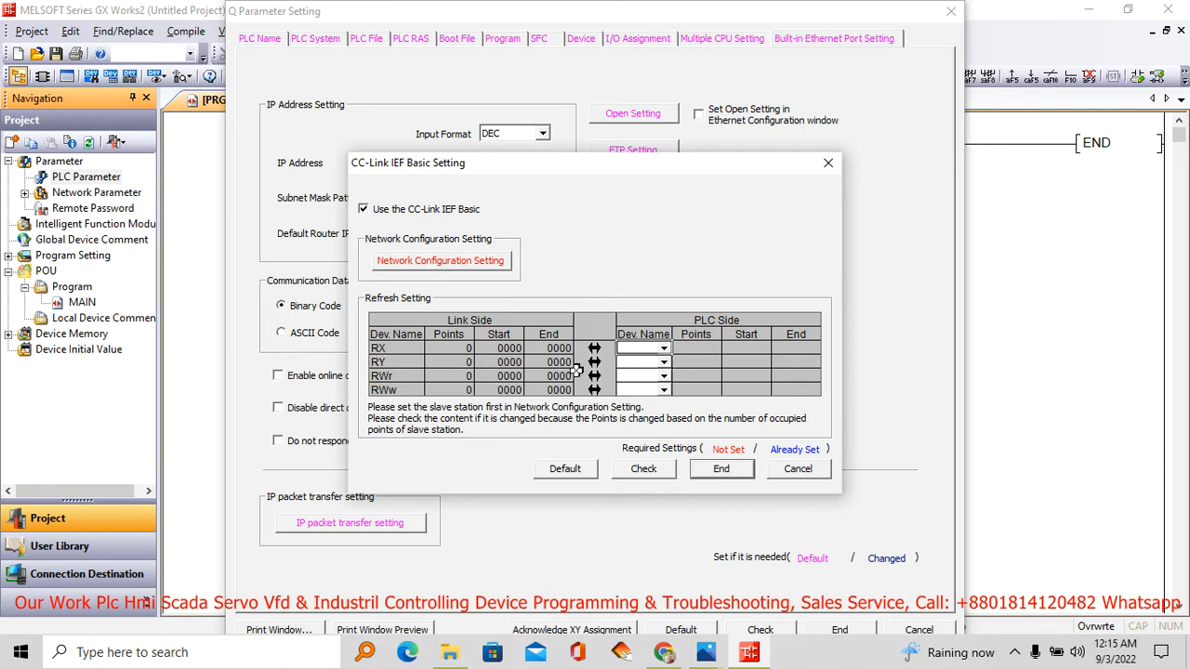
left_click(664, 350)
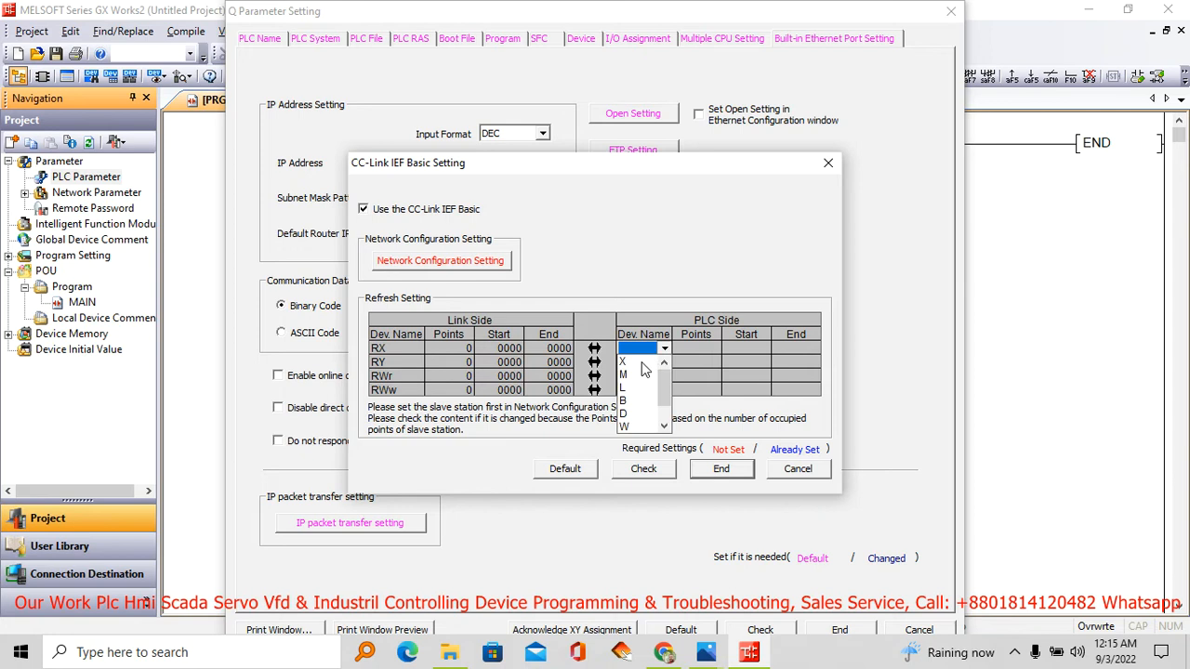
left_click(640, 371)
left_click(642, 362)
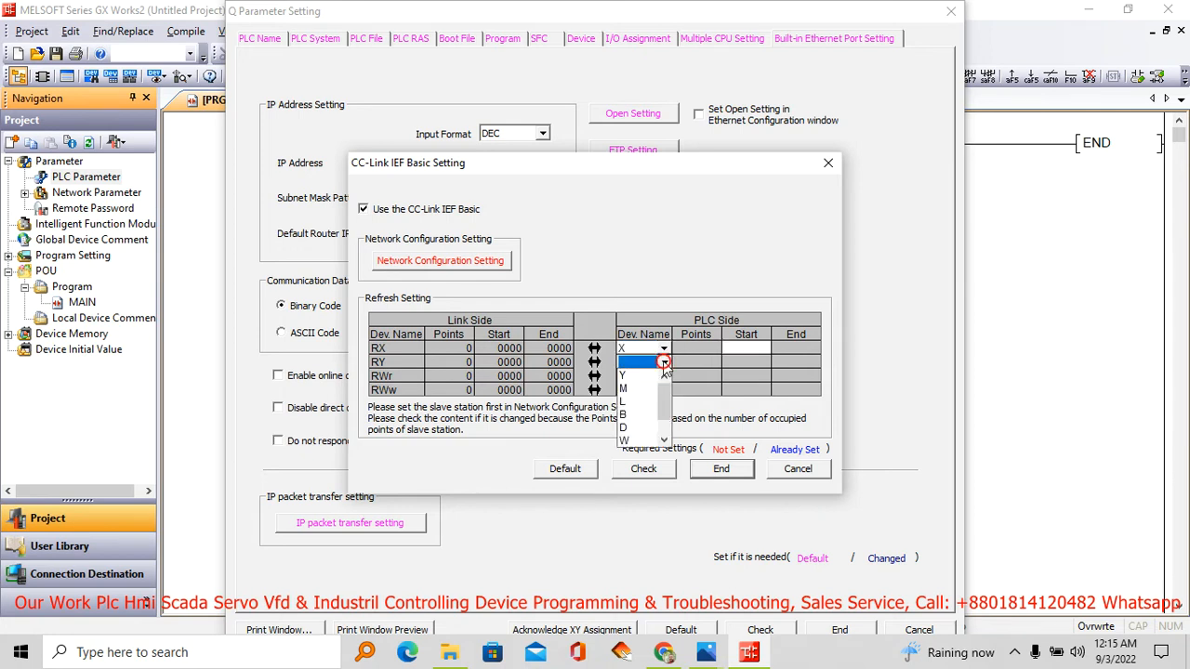
left_click(638, 377)
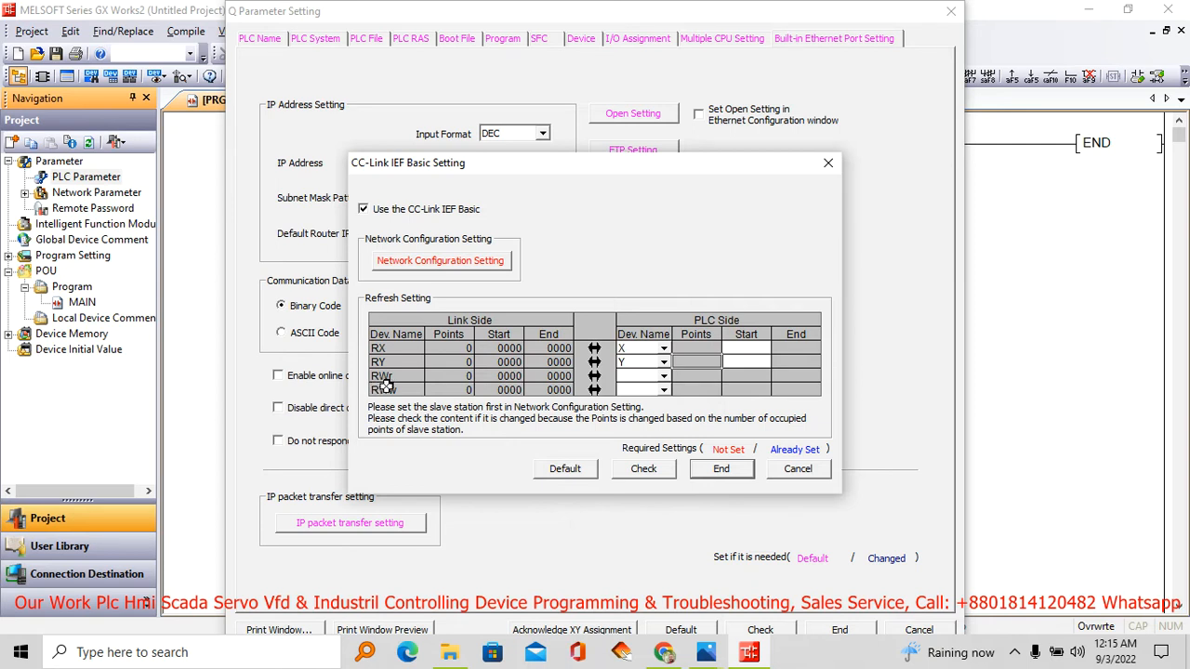
left_click(664, 377)
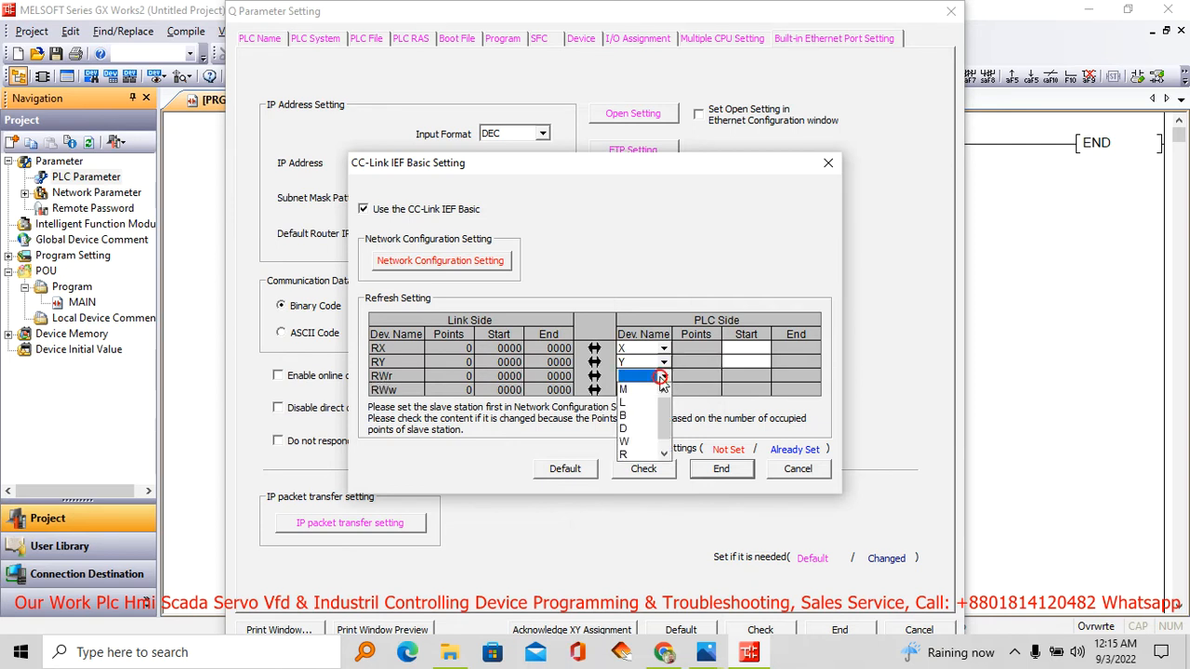
left_click(627, 431)
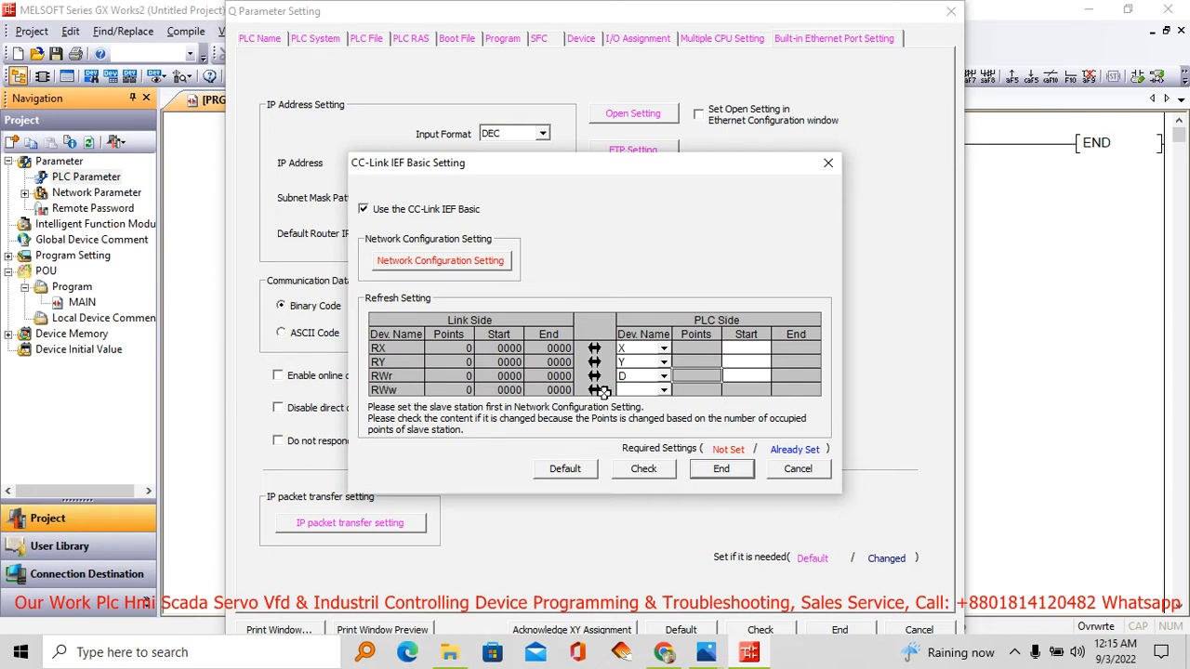
left_click(664, 390)
left_click(624, 443)
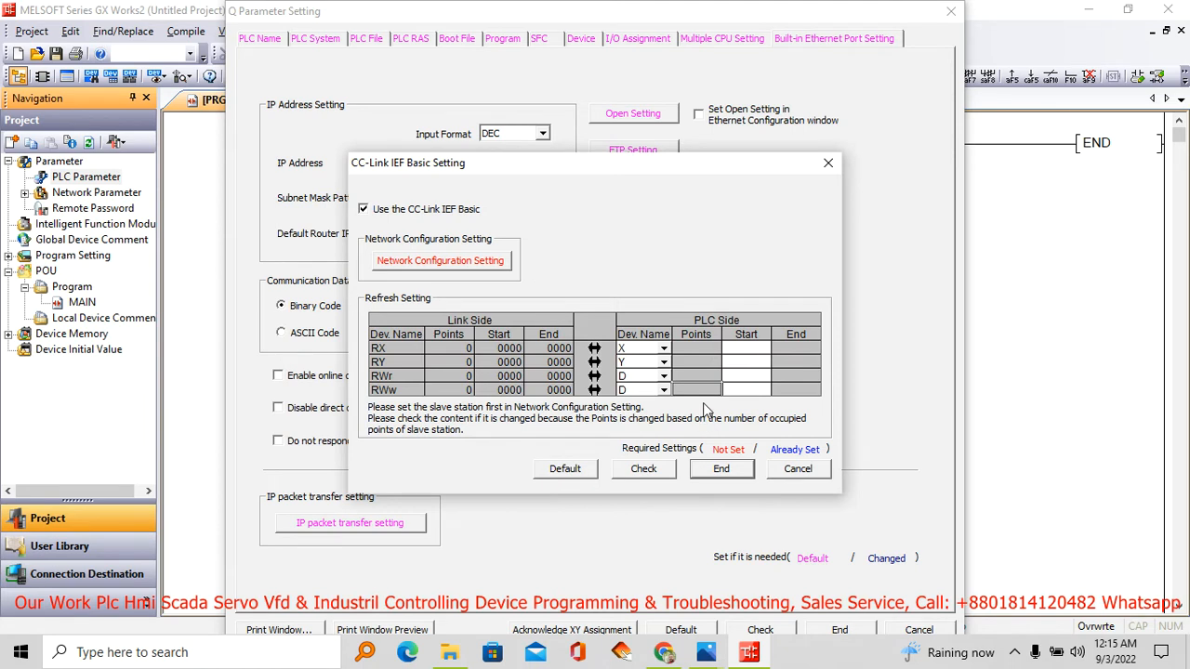
- Set the PLC-side refresh start addresses to 0010 for RX and RY, 0 for RWr and 100 for RWw, and check the settings
left_click(761, 351)
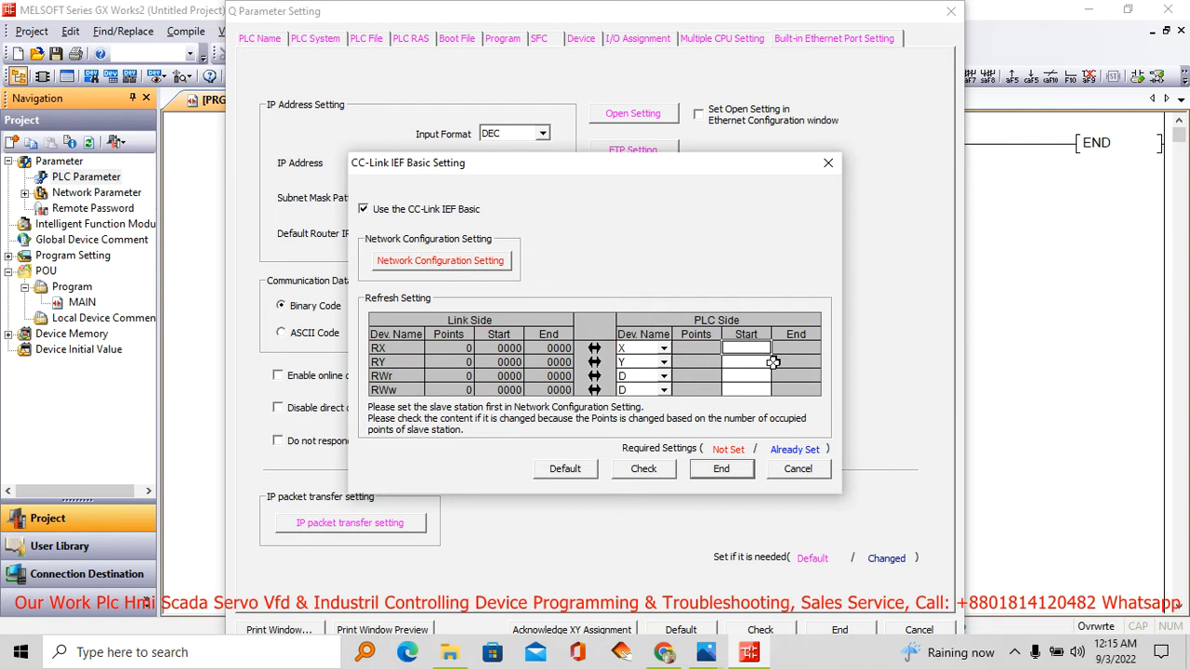
type("10")
left_click(759, 365)
type("1")
key("Tab")
left_click(756, 377)
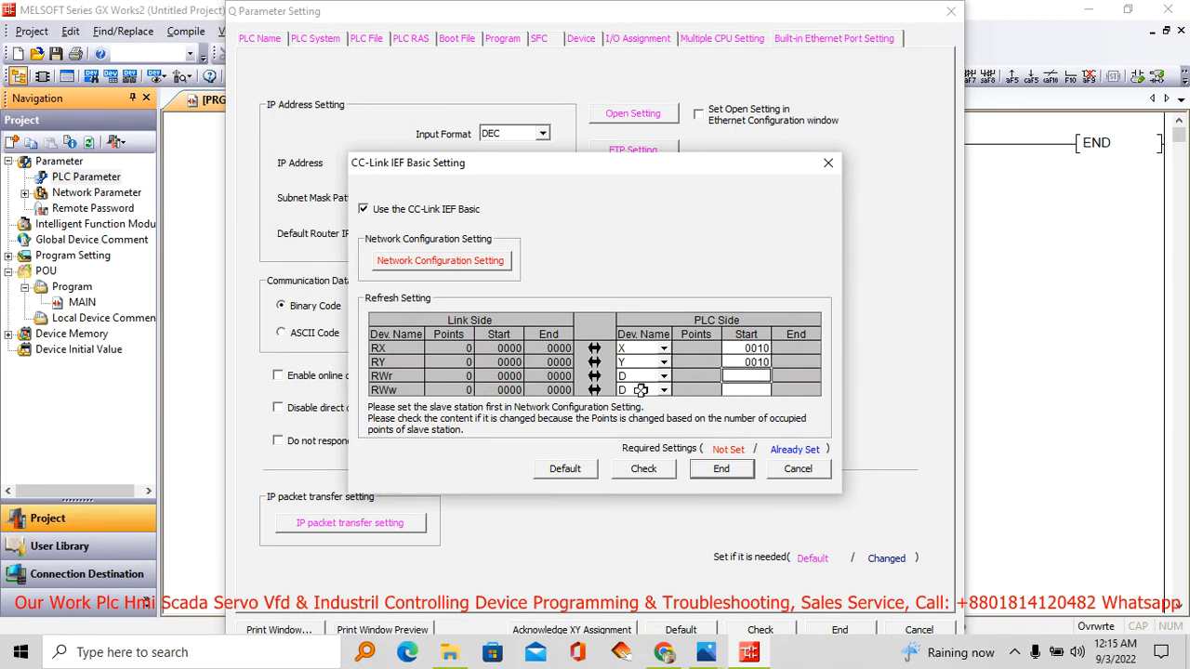
type("0")
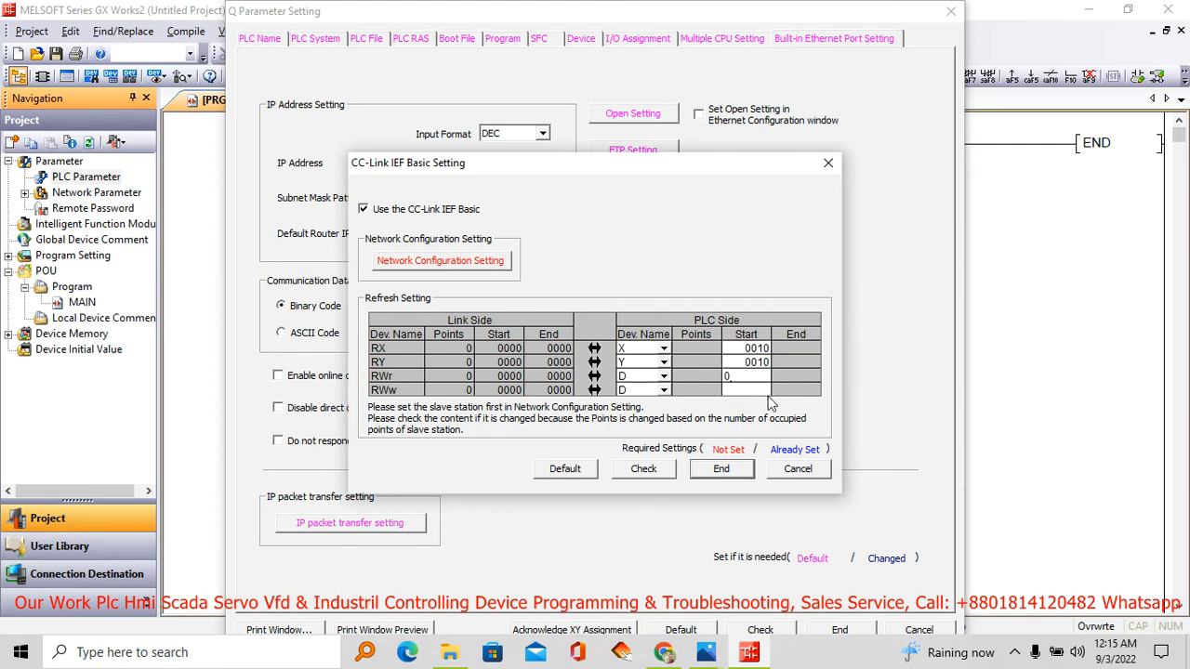
left_click(756, 390)
key("Return")
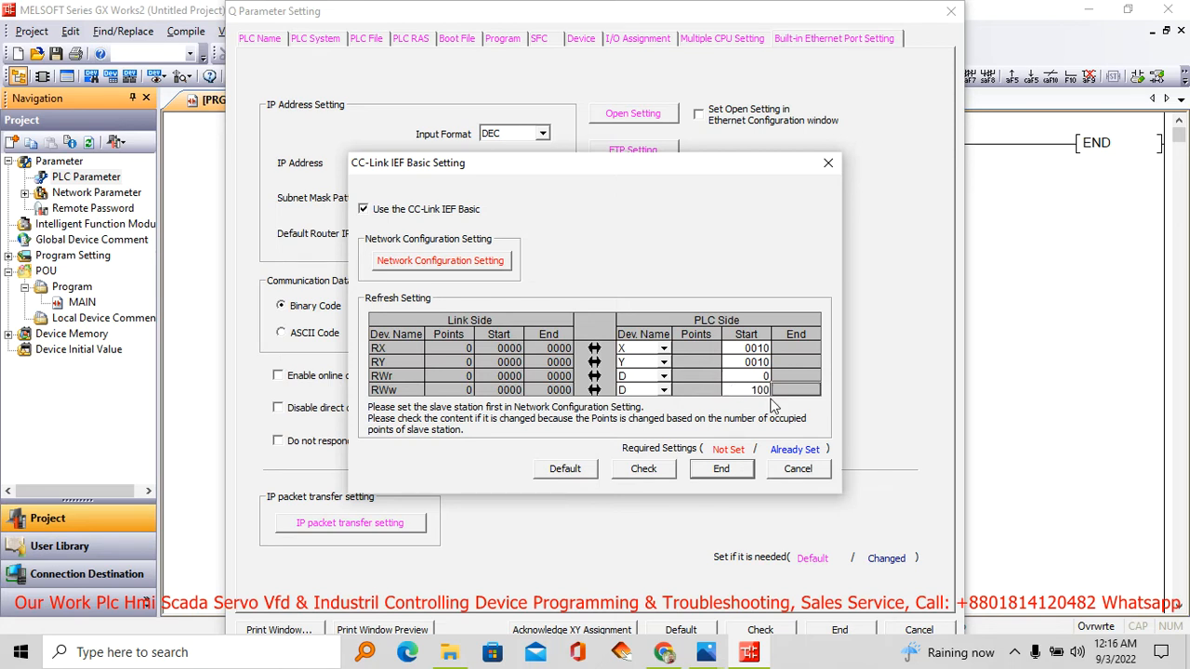
left_click(661, 471)
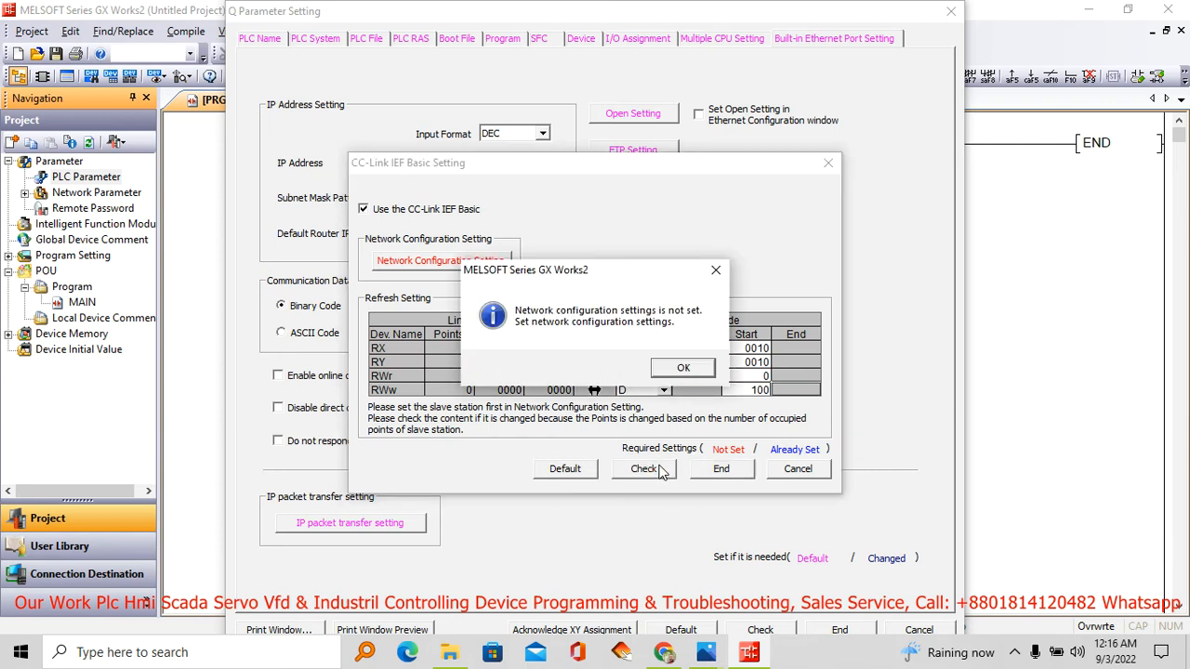
left_click(684, 368)
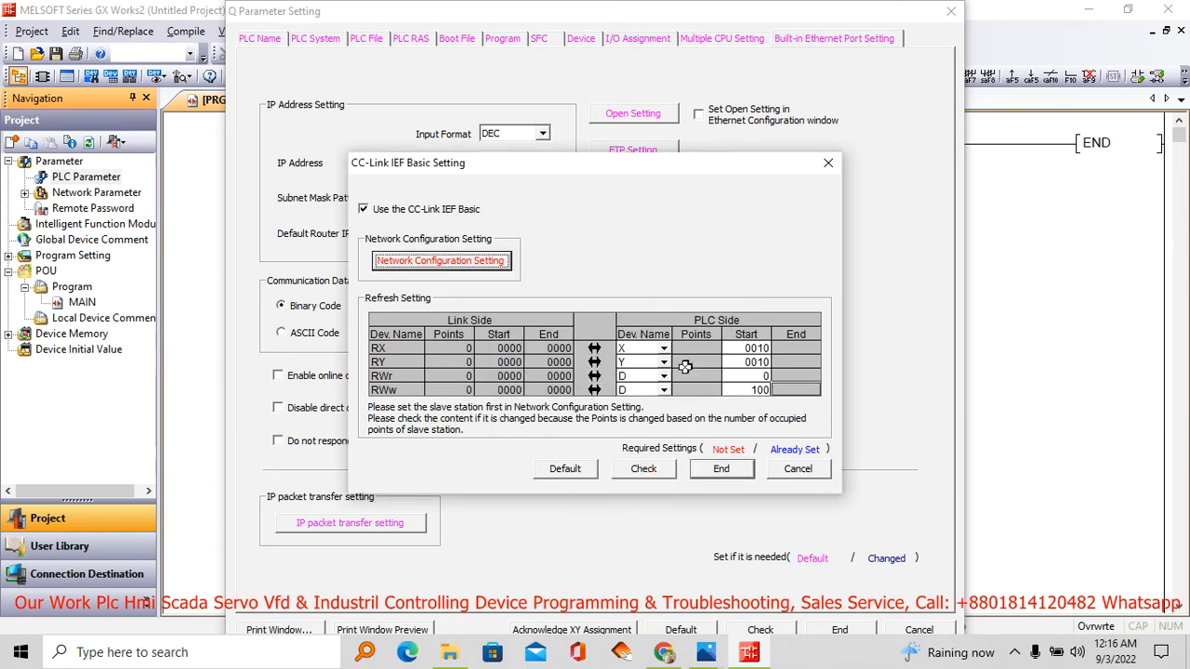
- Add the 32-point input module NZ2MFB1-32D and the 32-point output module NZ2MFB1-32T as slave stations in the CC-Link IEF Basic network configuration
left_click(443, 264)
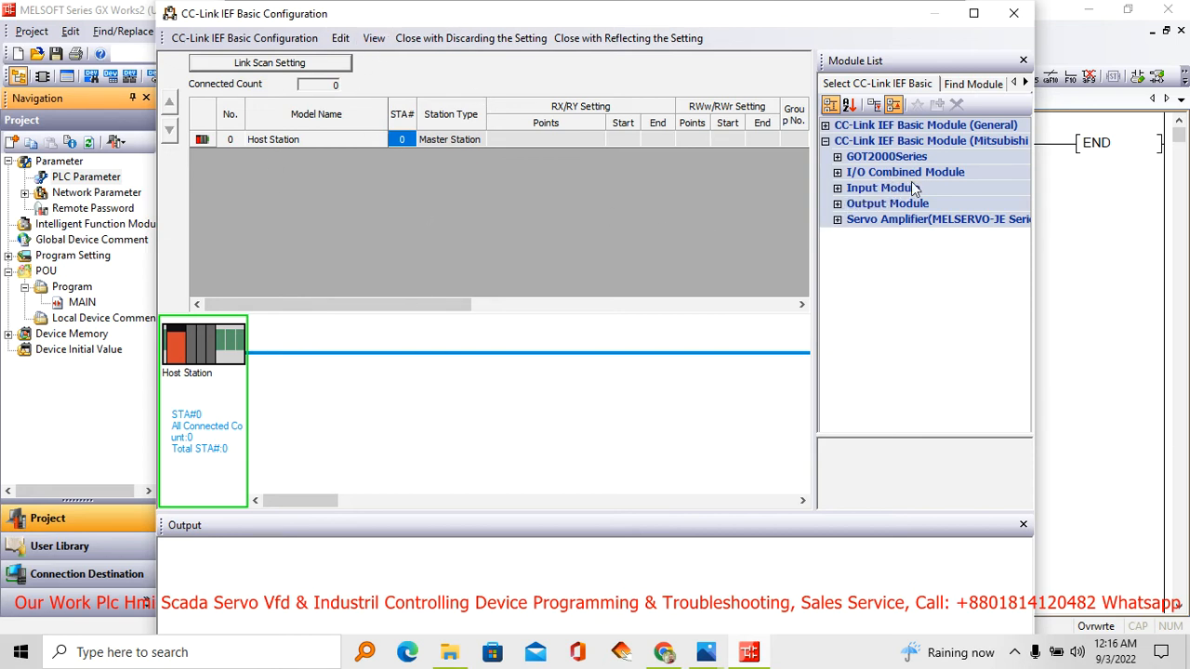
left_click(838, 189)
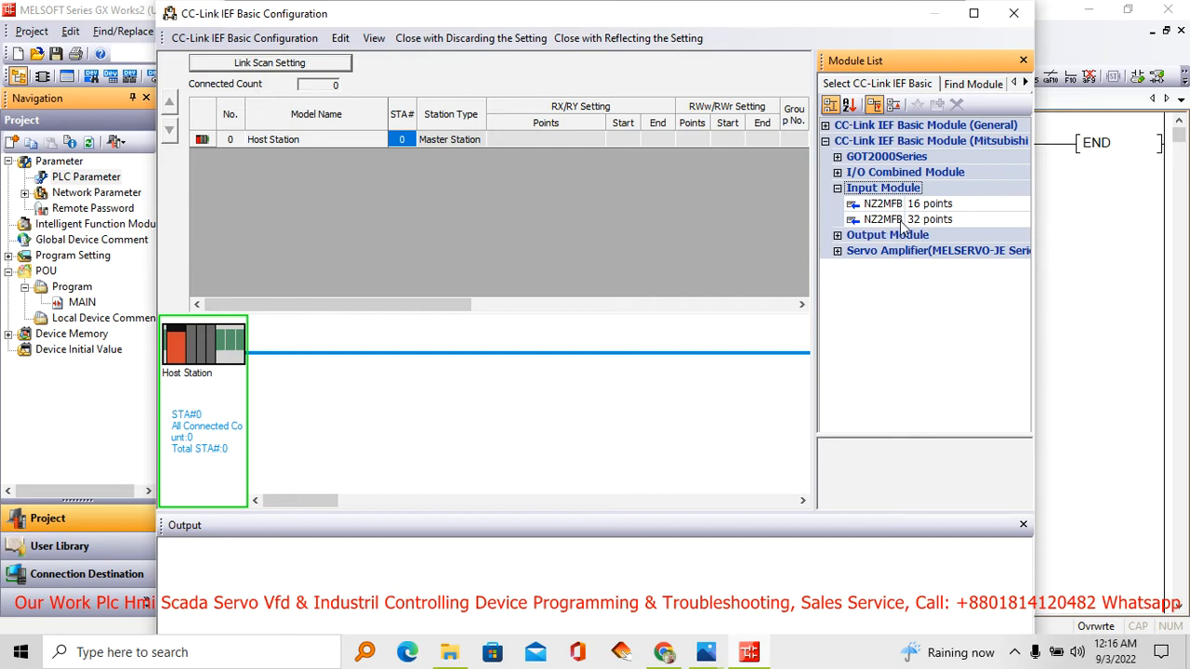
left_click_drag(900, 226, 296, 181)
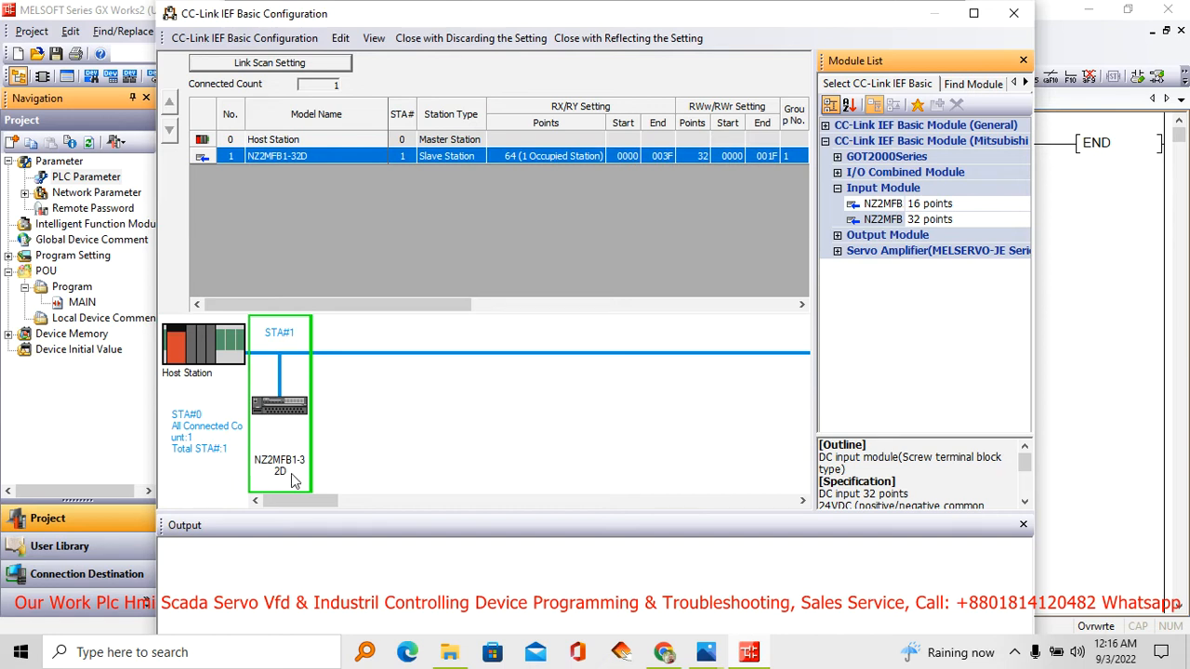
left_click(837, 189)
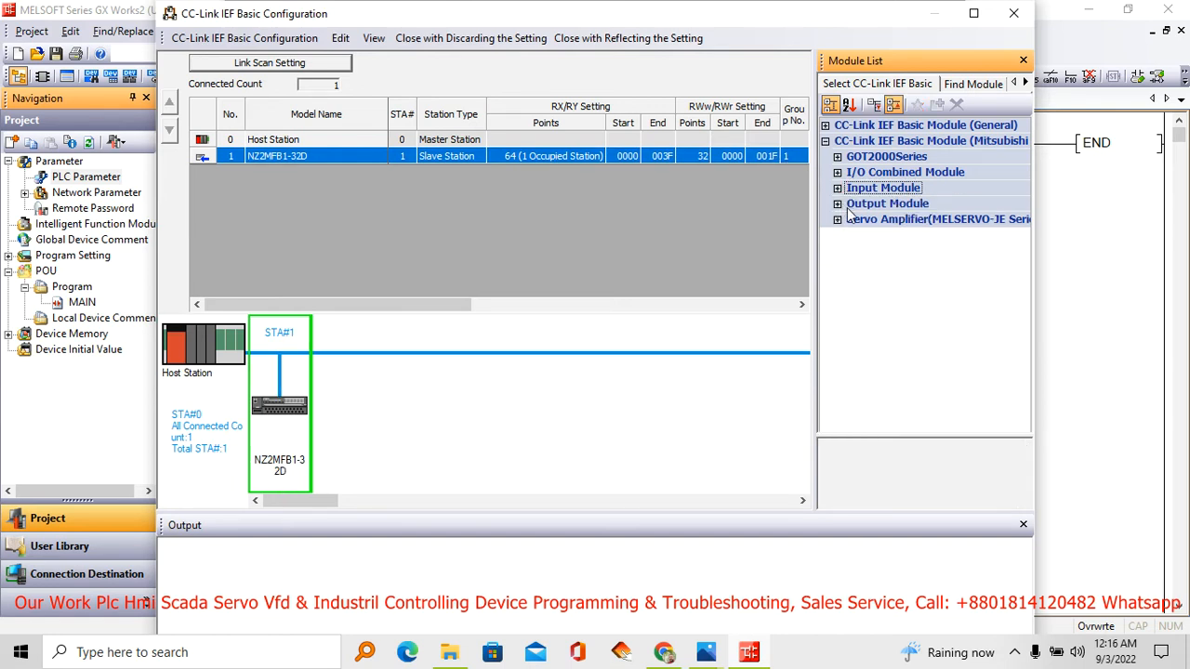
left_click(837, 204)
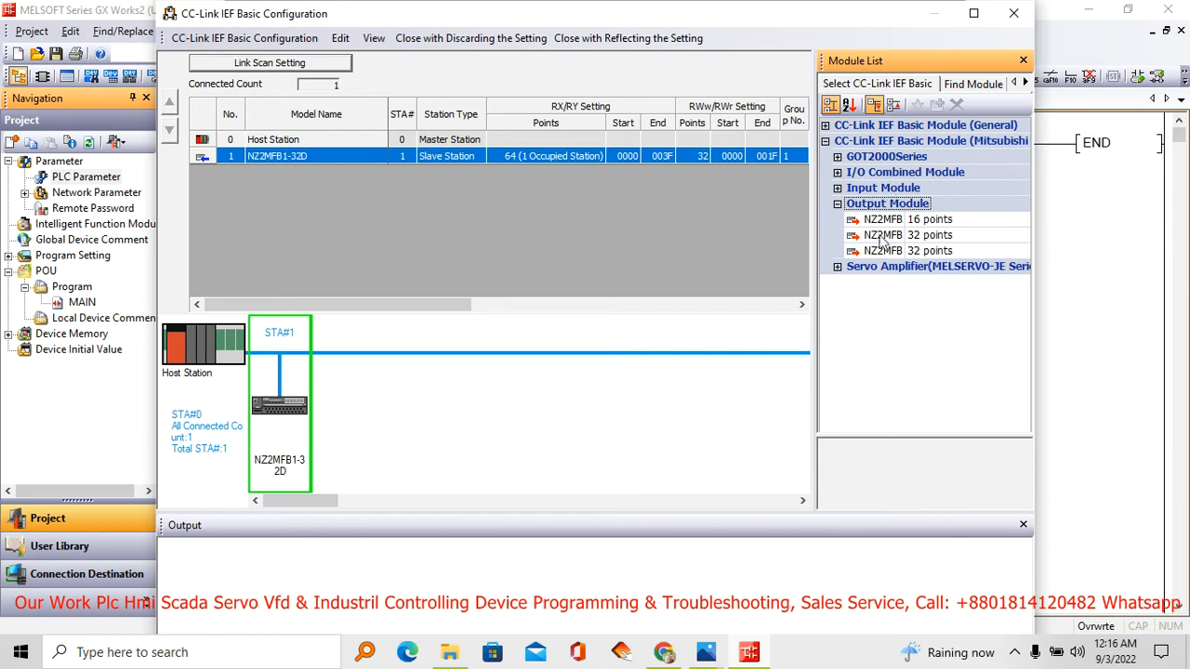
left_click_drag(891, 239, 384, 175)
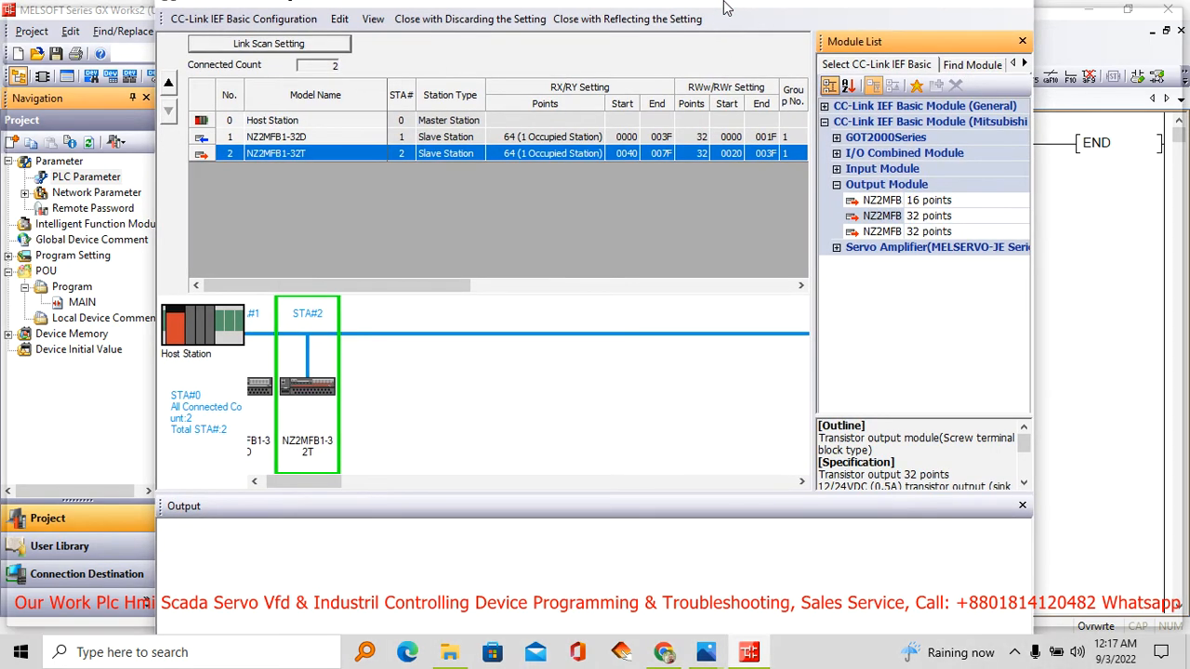
- Run the system configuration check on the CC-Link IEF Basic network, then close the configuration and save its settings
left_click_drag(727, 27, 732, 43)
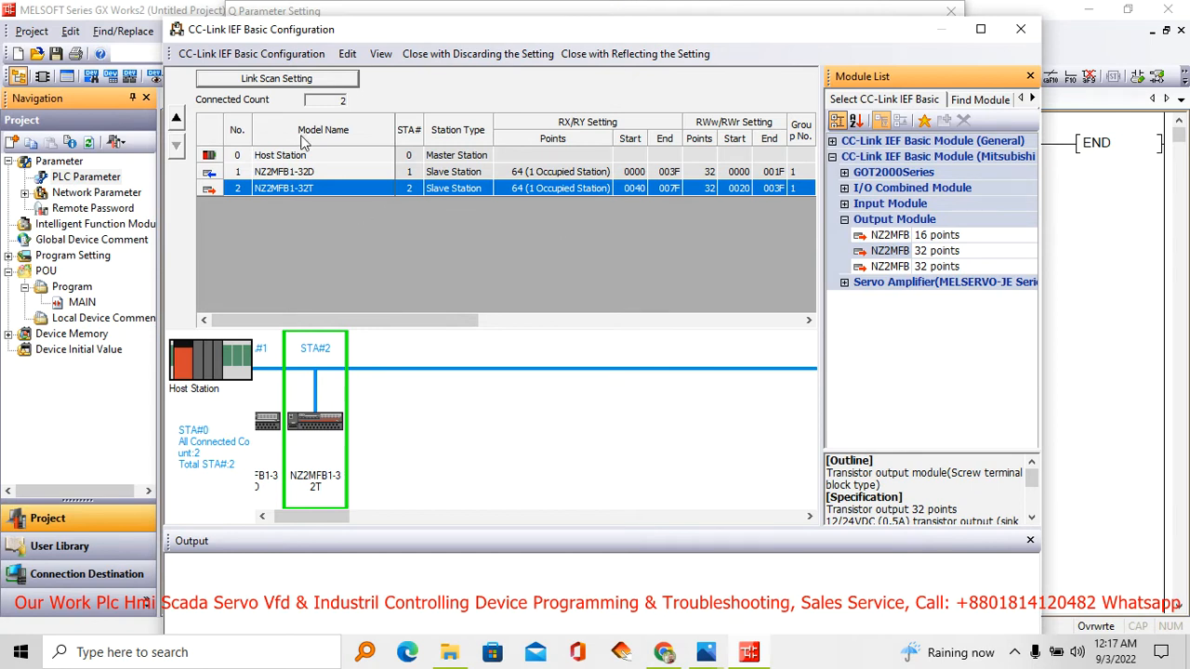
left_click(251, 54)
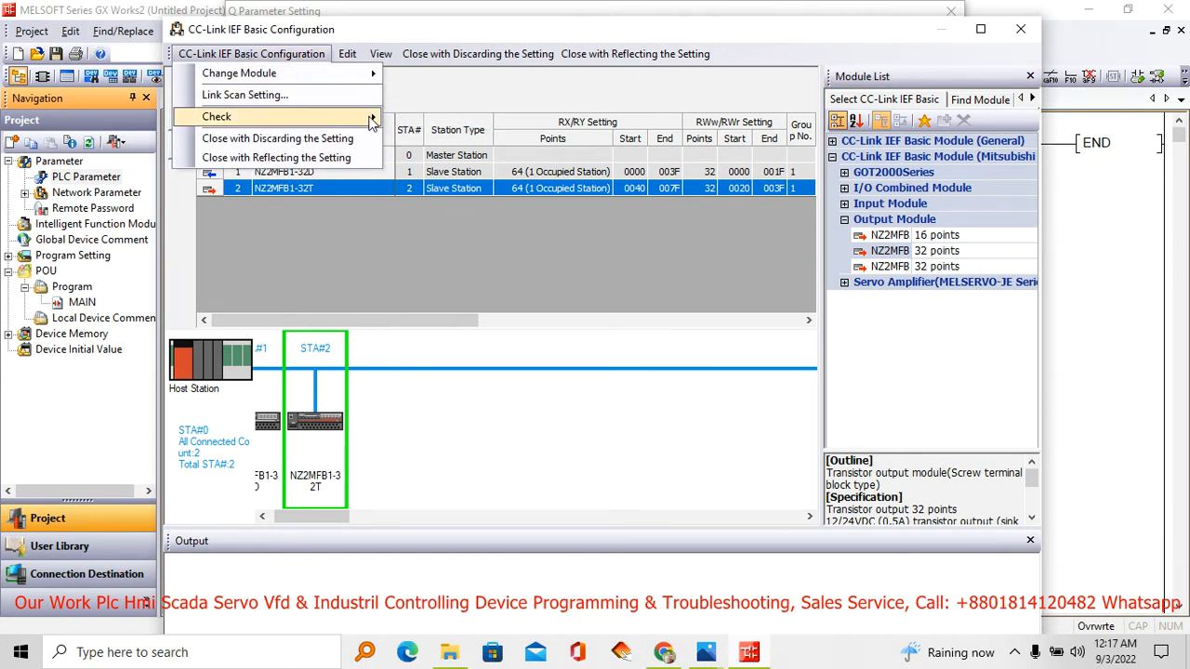
mouse_move(370, 117)
left_click(419, 117)
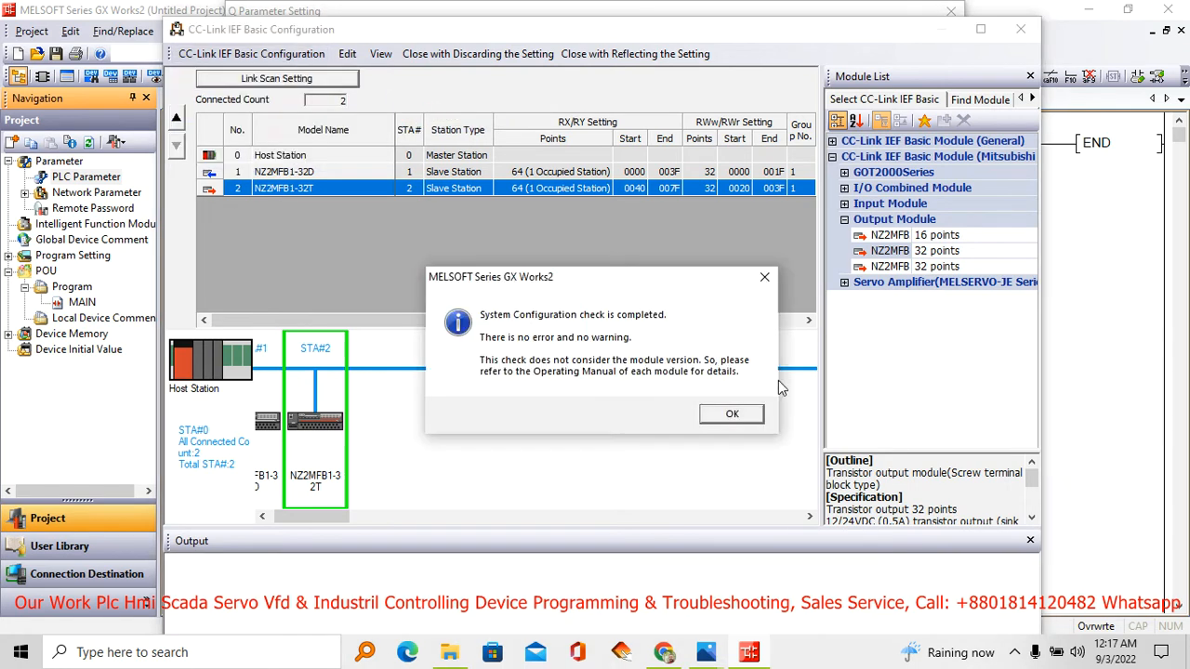
left_click(742, 416)
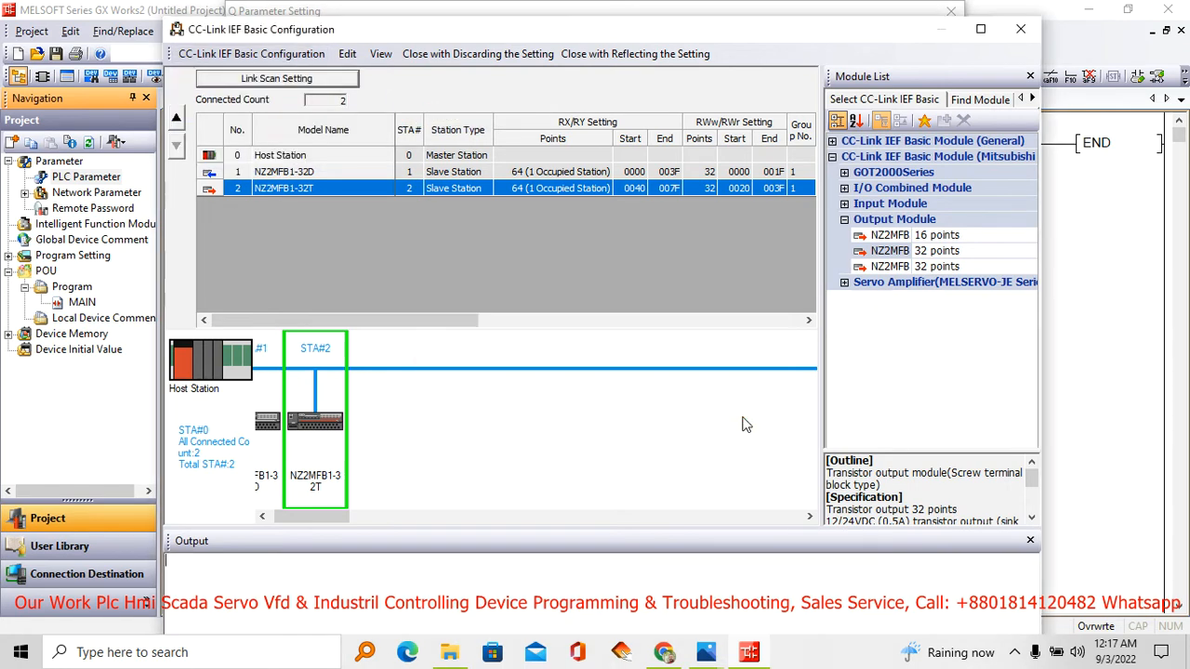
left_click(1021, 29)
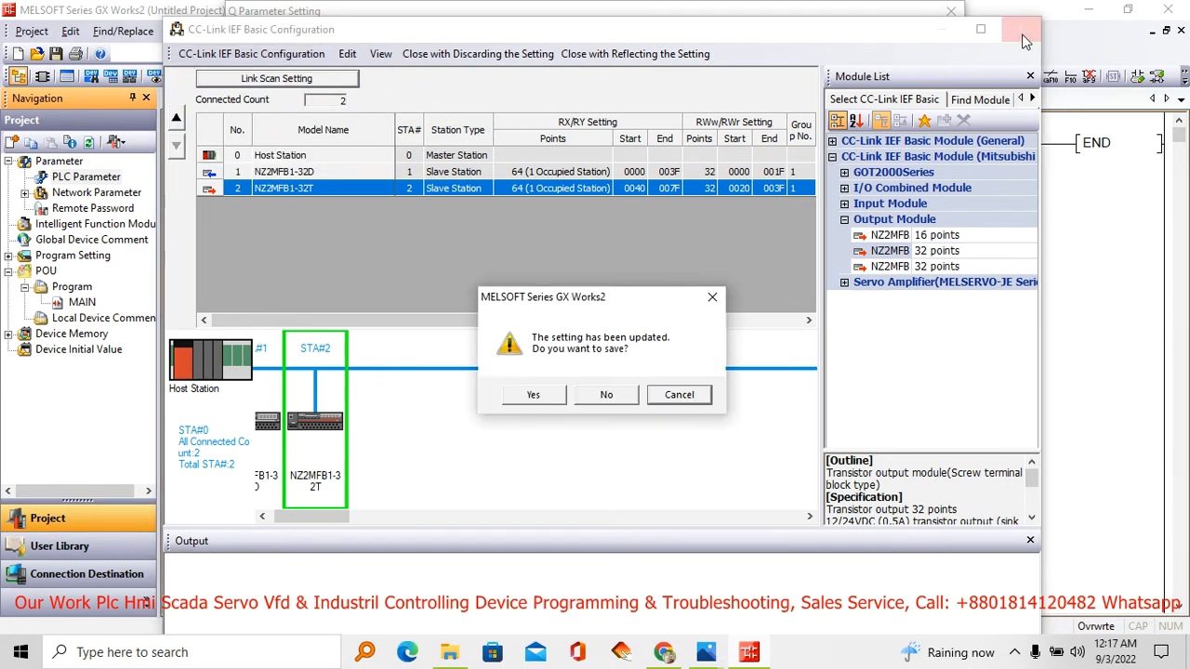
left_click(546, 397)
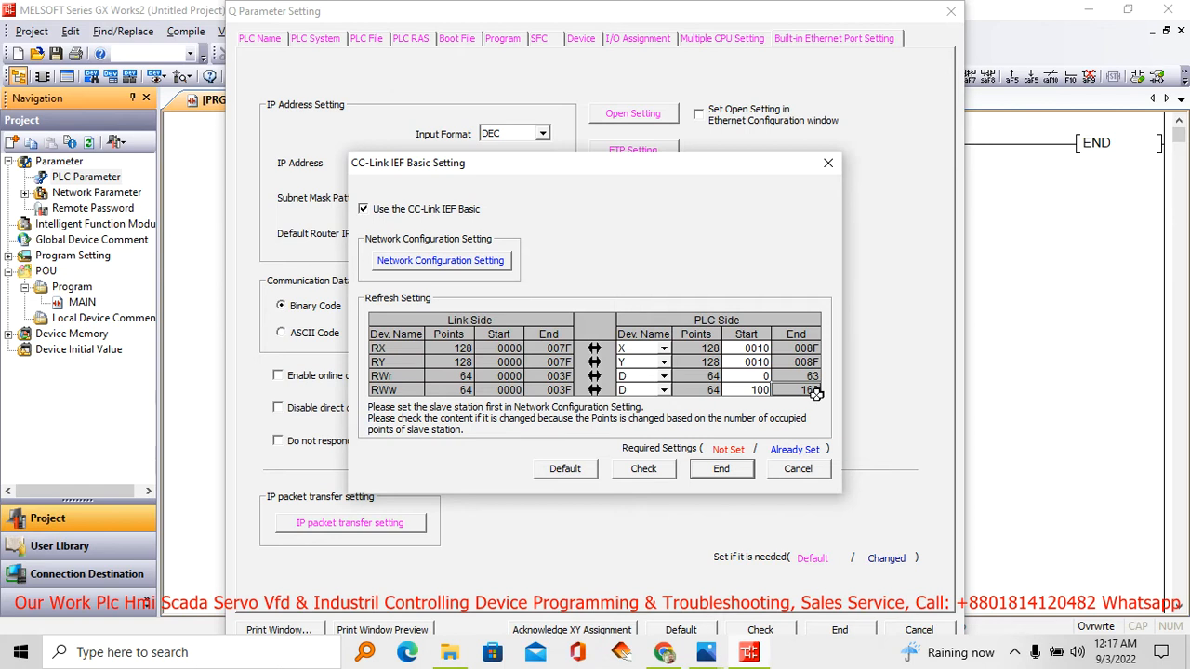
- Check the CC-Link IEF Basic refresh settings for errors and apply them
left_click(649, 474)
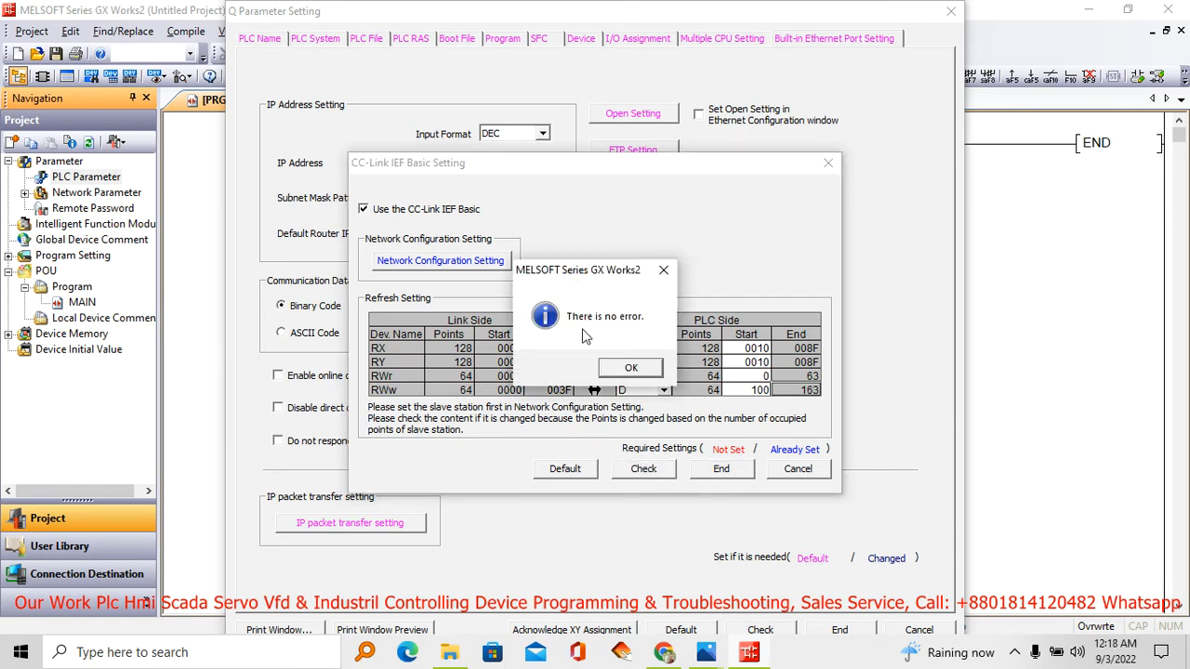
left_click(631, 368)
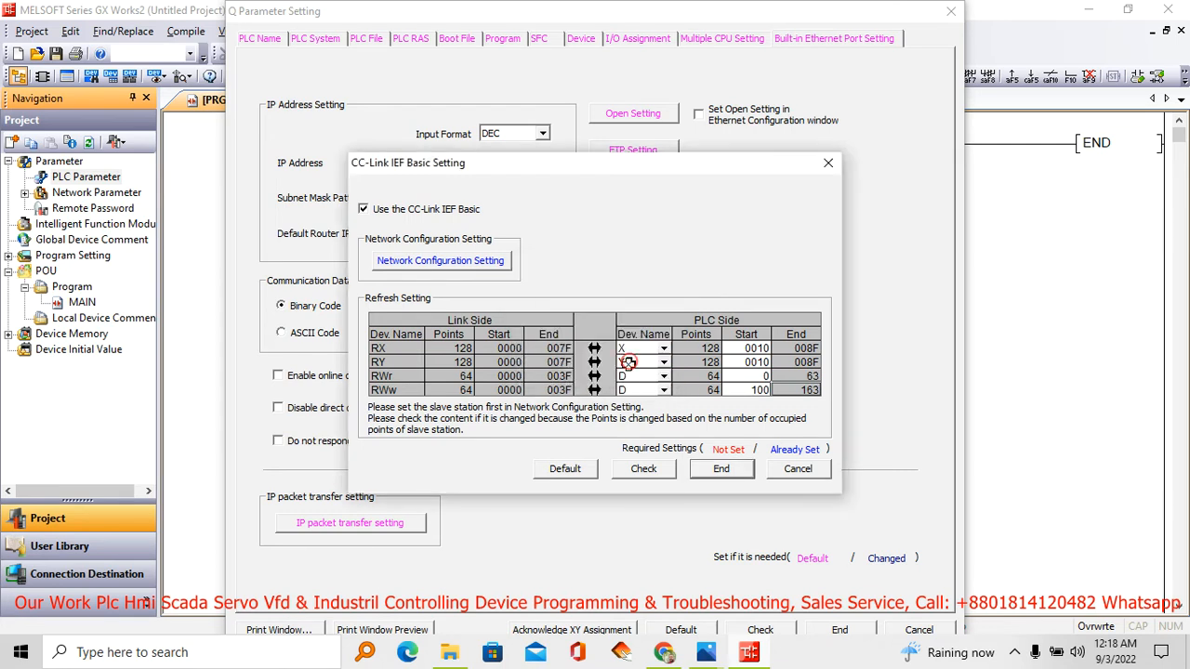
left_click(723, 470)
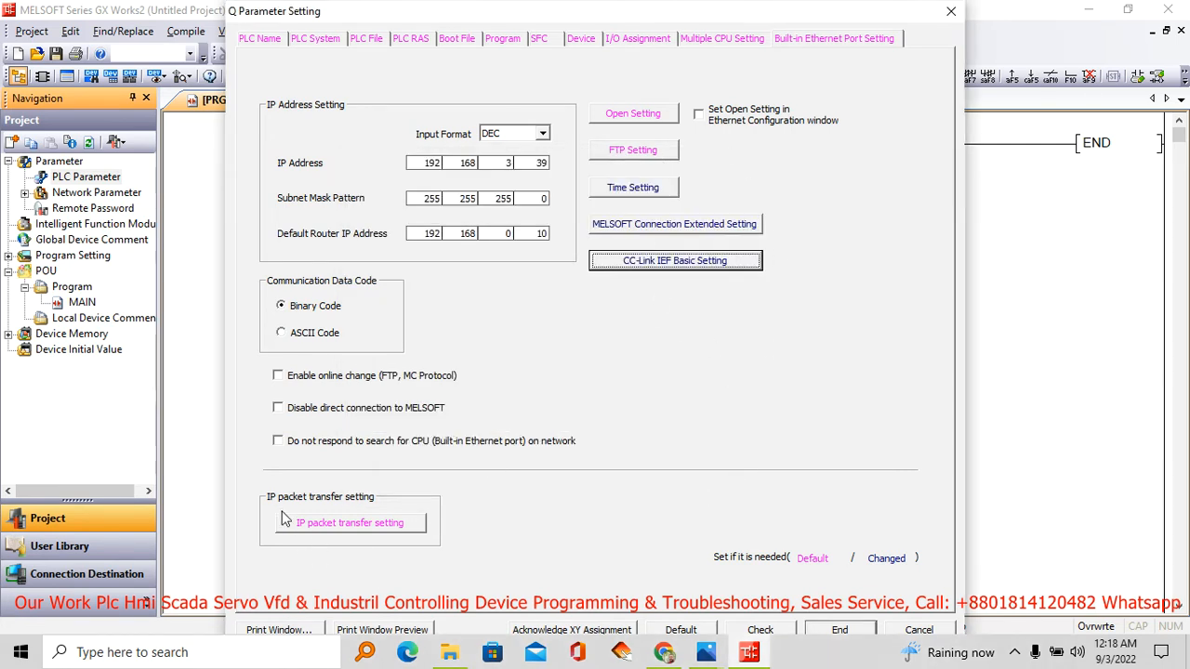
- Set the IP packet transfer function to Use and apply the setting
left_click(332, 526)
left_click(656, 299)
left_click(623, 313)
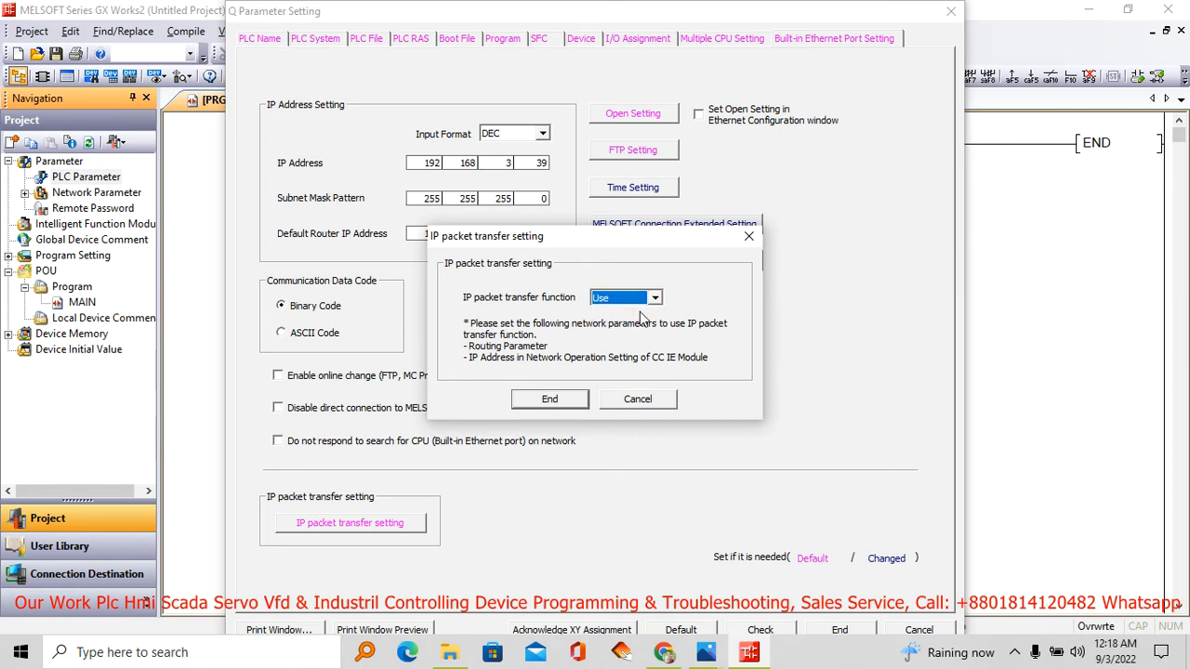
left_click(570, 399)
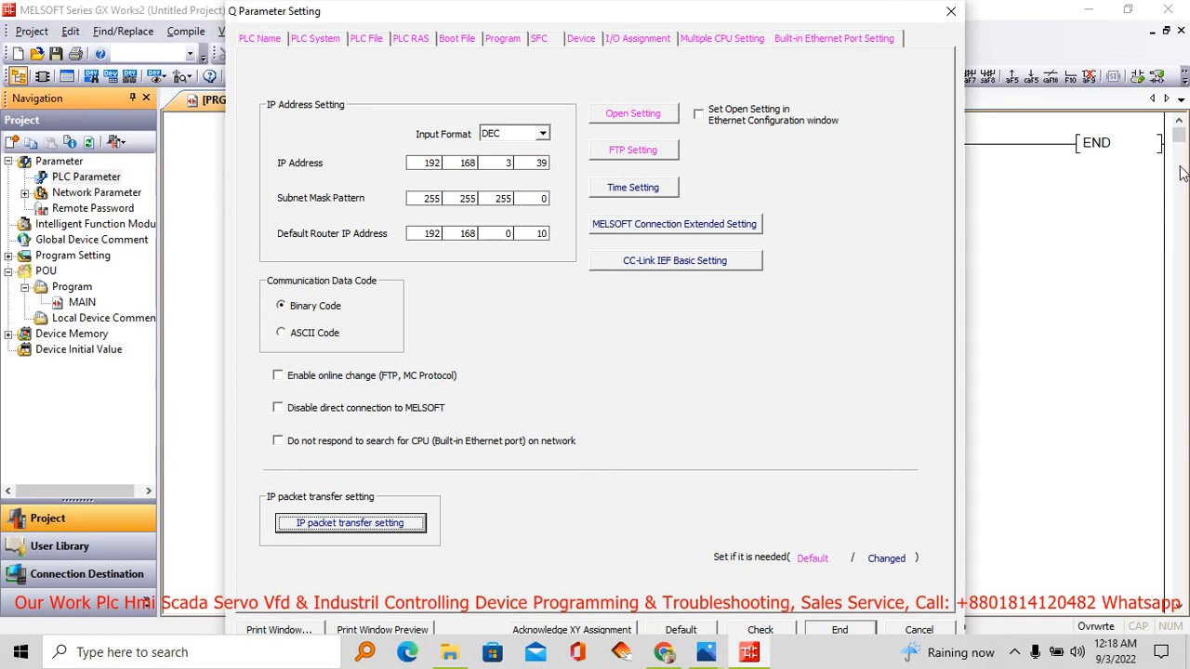
- Check the Q parameter settings for errors and apply them to the project
left_click_drag(808, 15, 804, 2)
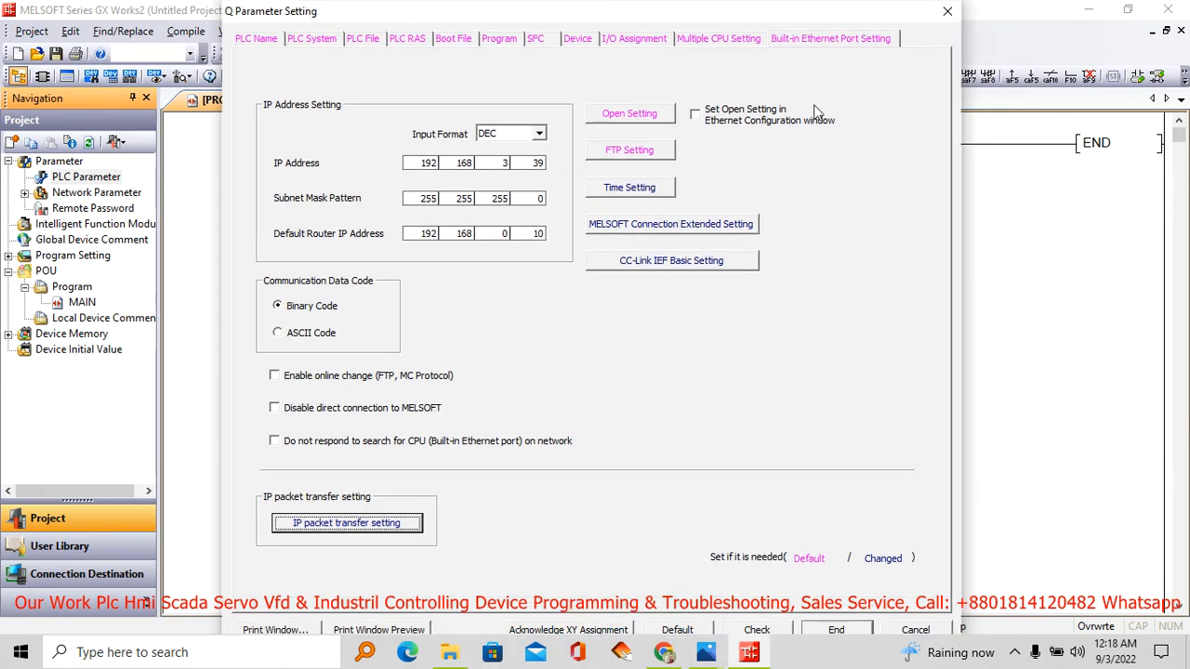
left_click(756, 630)
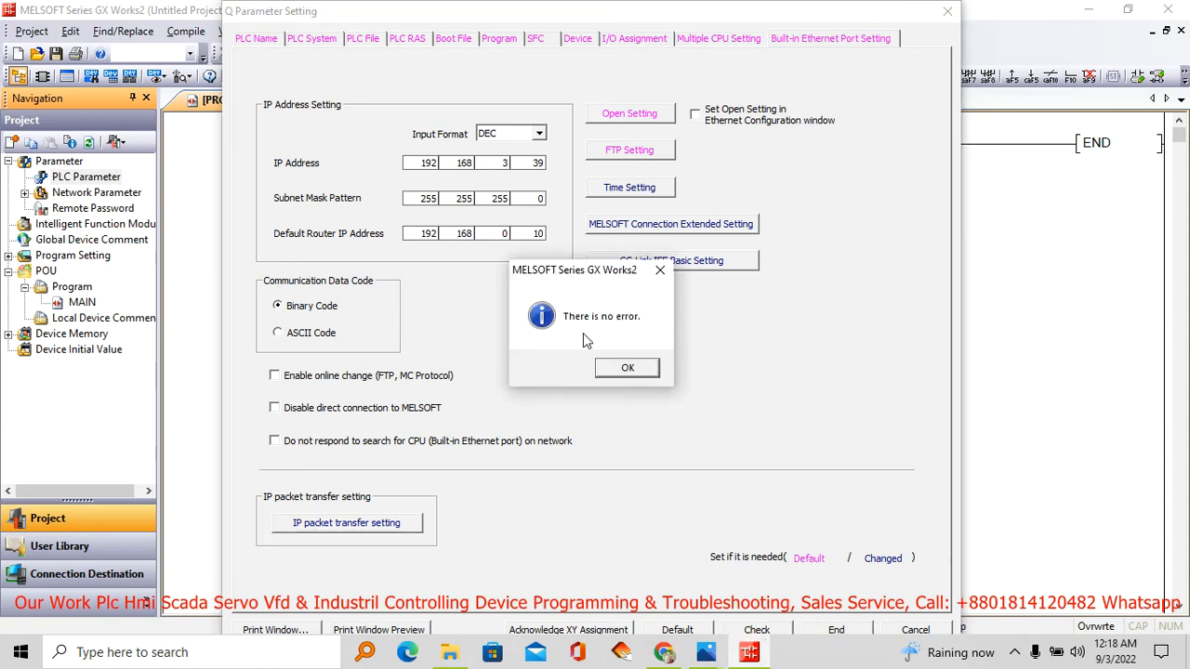
left_click(628, 369)
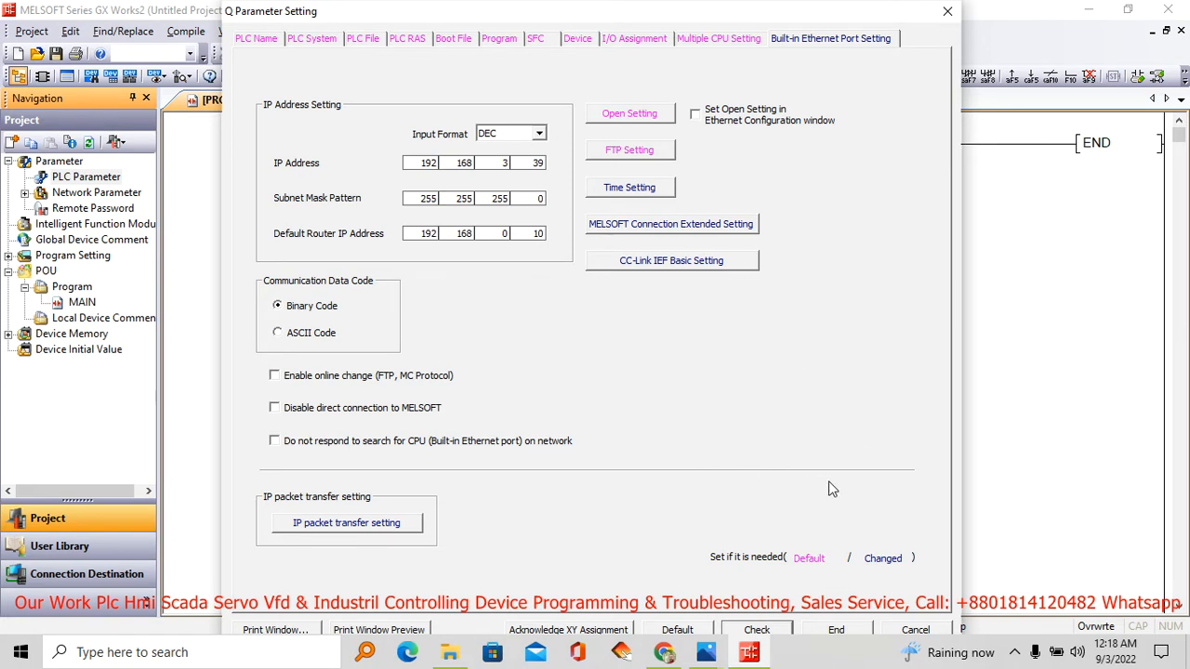
left_click(836, 631)
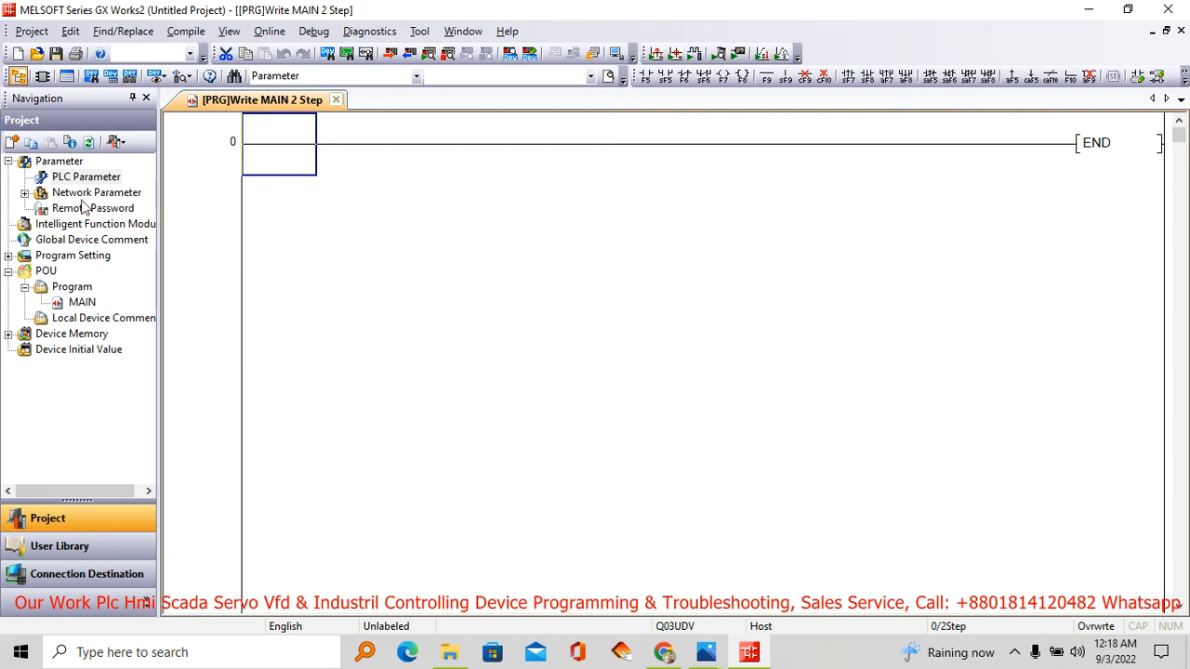
- In the Ethernet/CC IE network parameters, enable network configuration in the CC IE Field configuration window and set Module 1 to CC IE Control(Control Station)
left_click(25, 193)
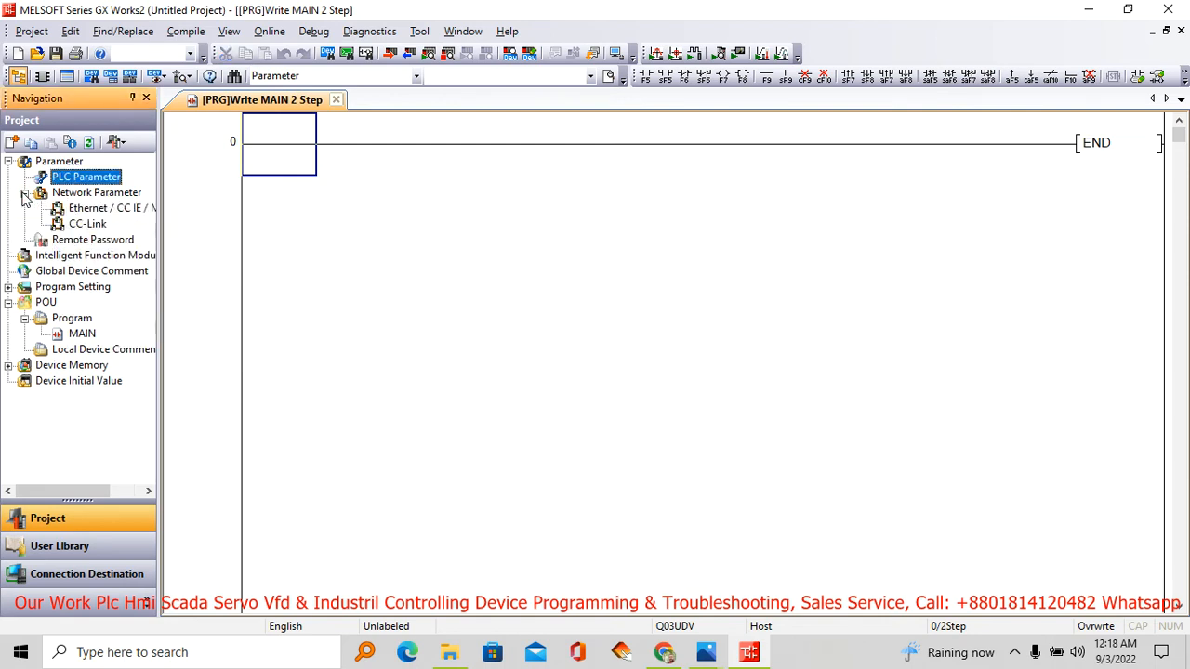
double_click(119, 214)
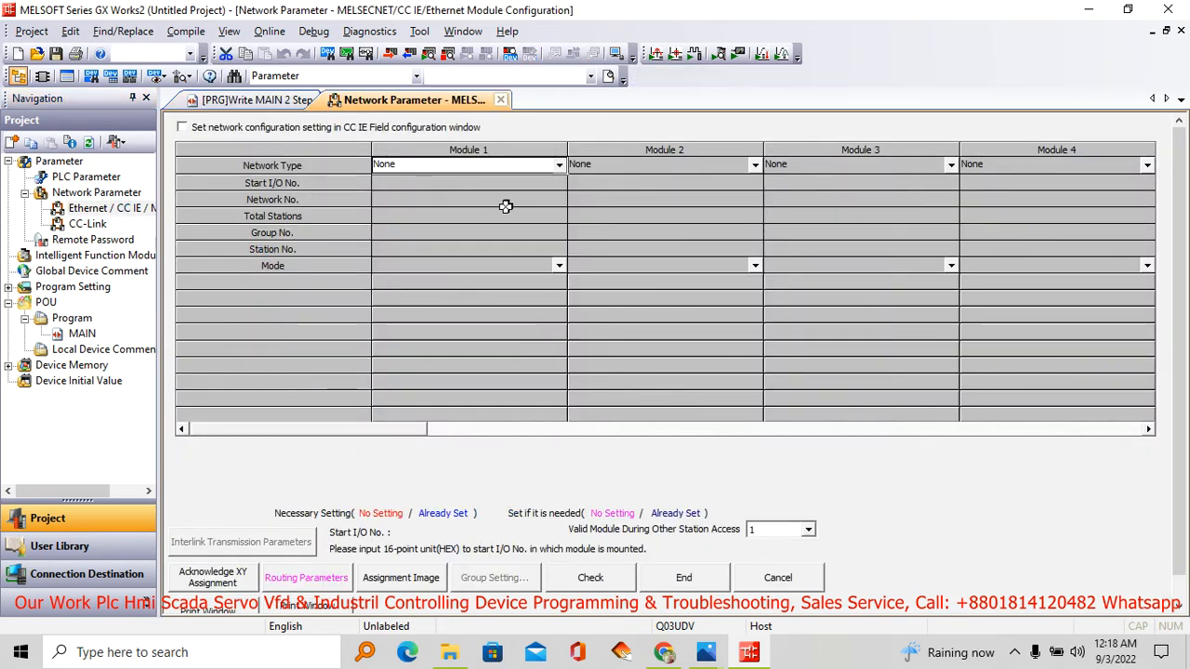
left_click(182, 127)
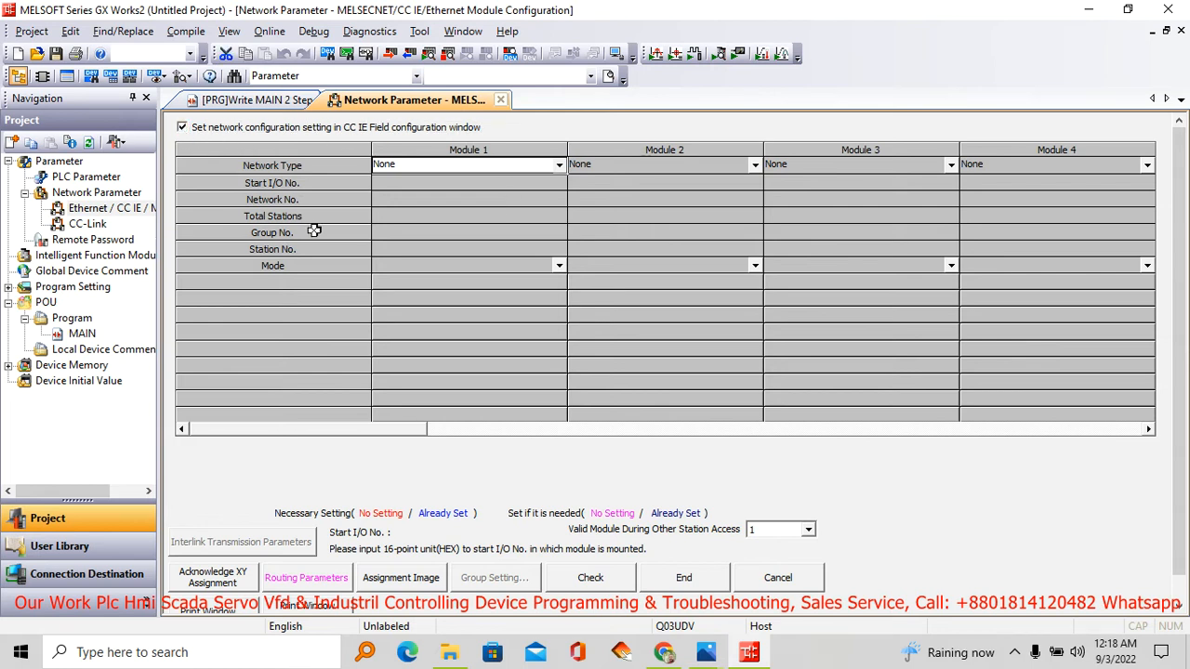
left_click(559, 168)
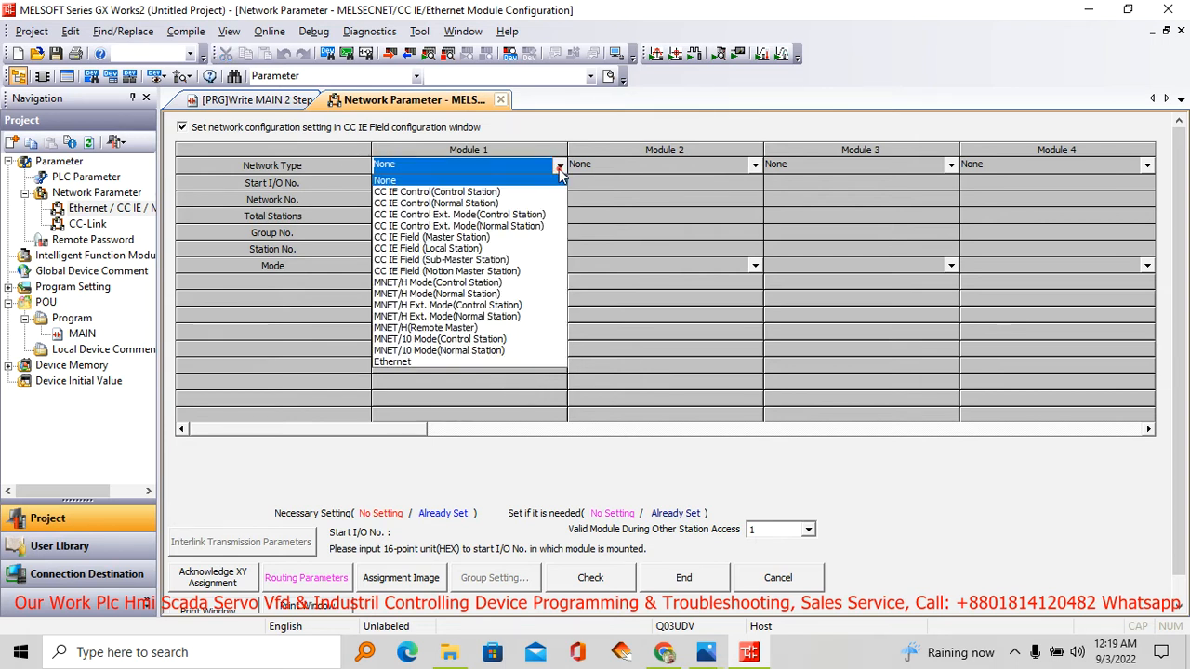
left_click(454, 192)
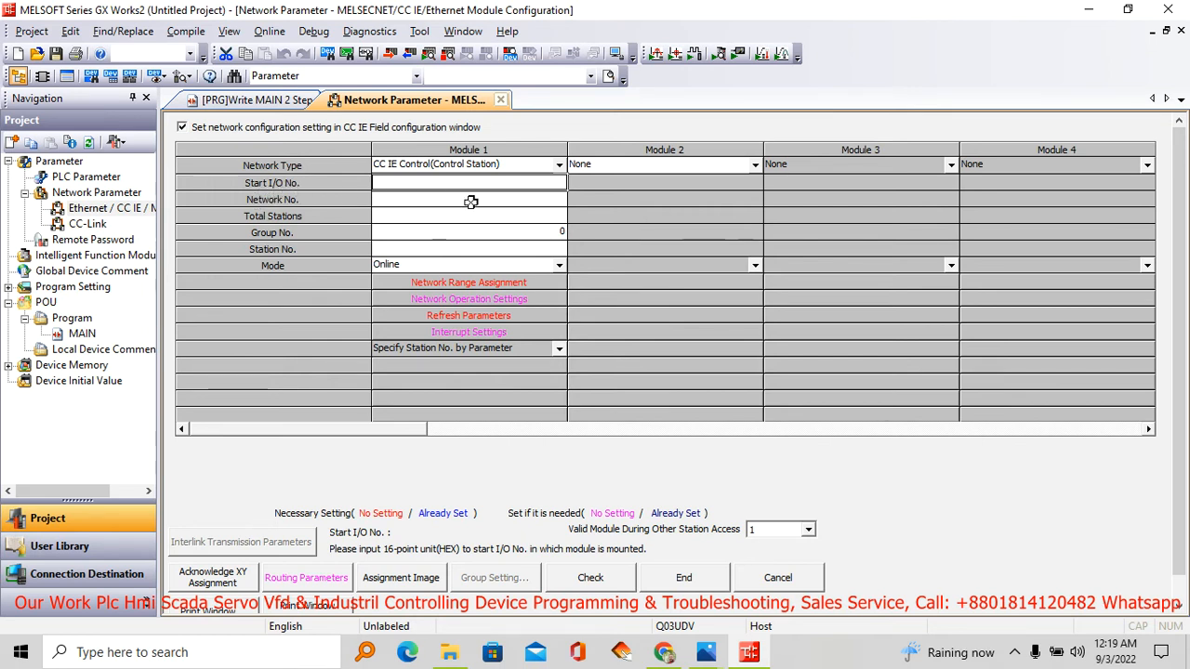
- Set Module 1's start I/O number to 0010, and its network number, total stations and station number to 2 each
left_click(552, 186)
type("10")
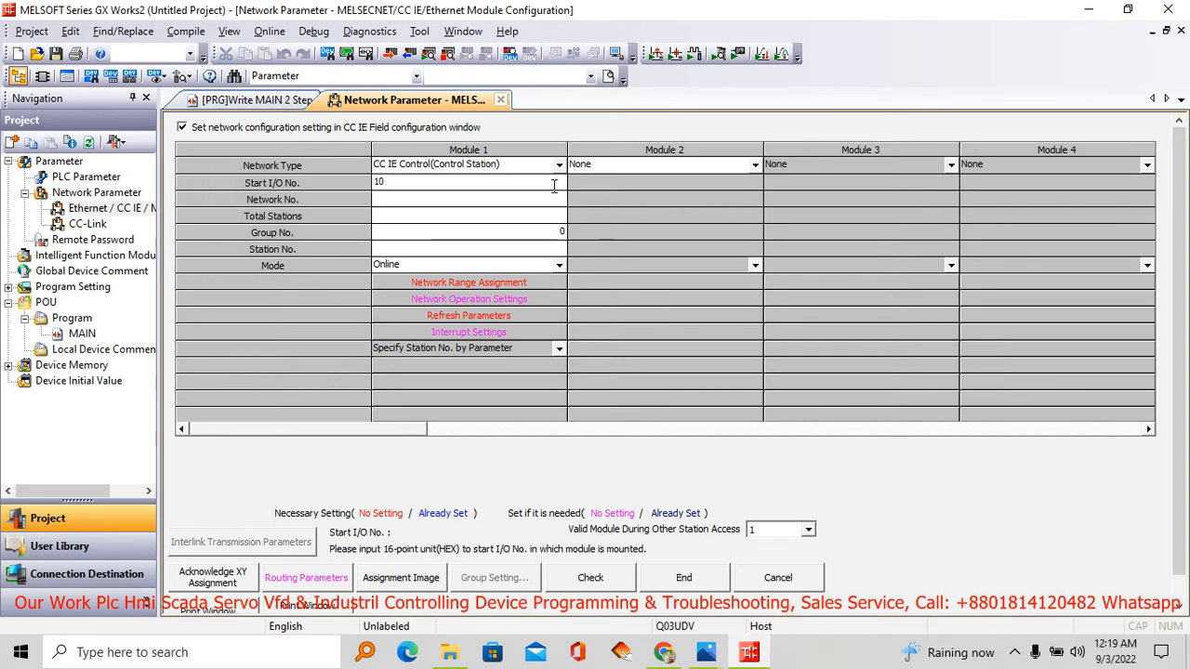
key("Return")
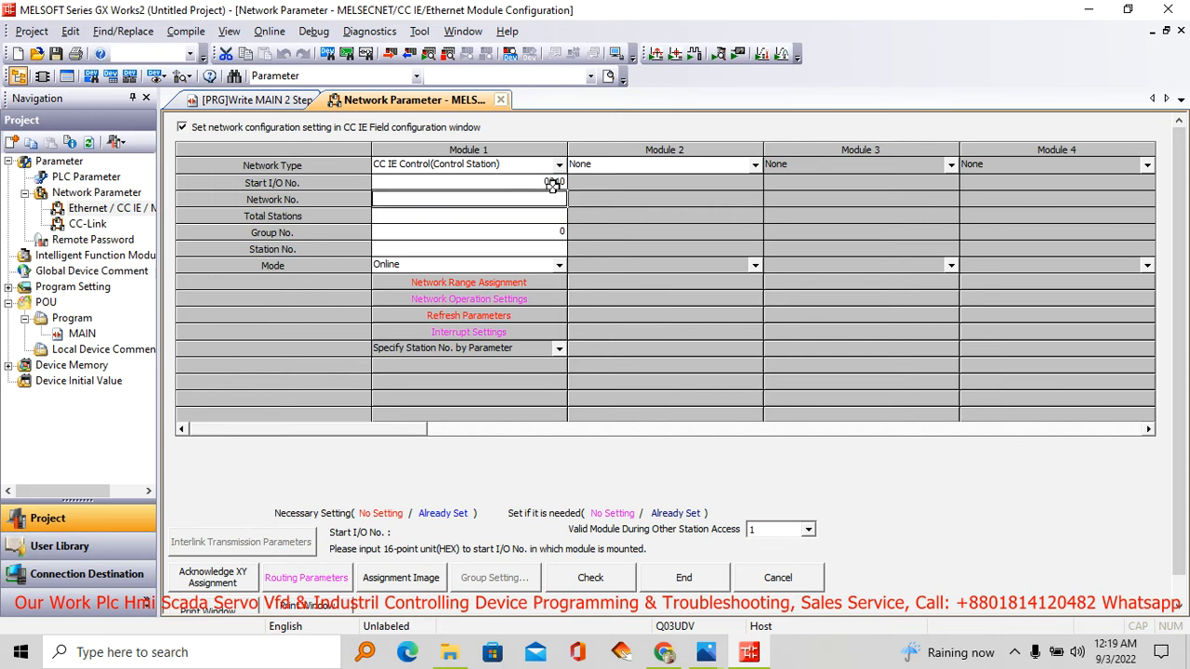
type("2")
key("Return")
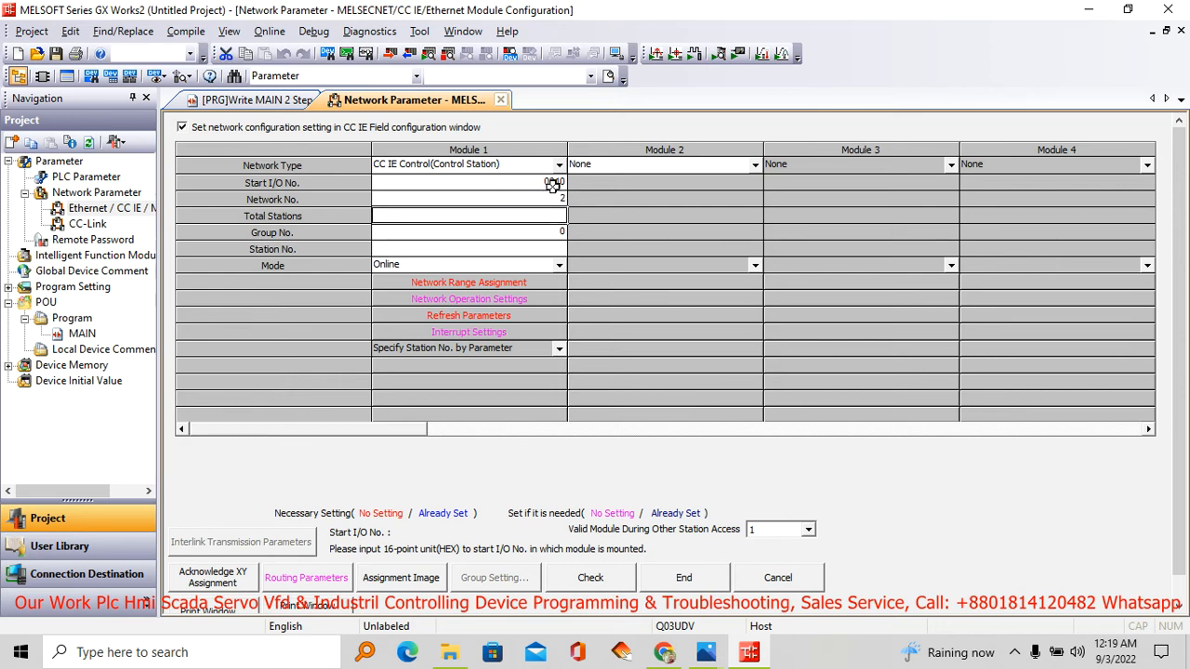
type("2")
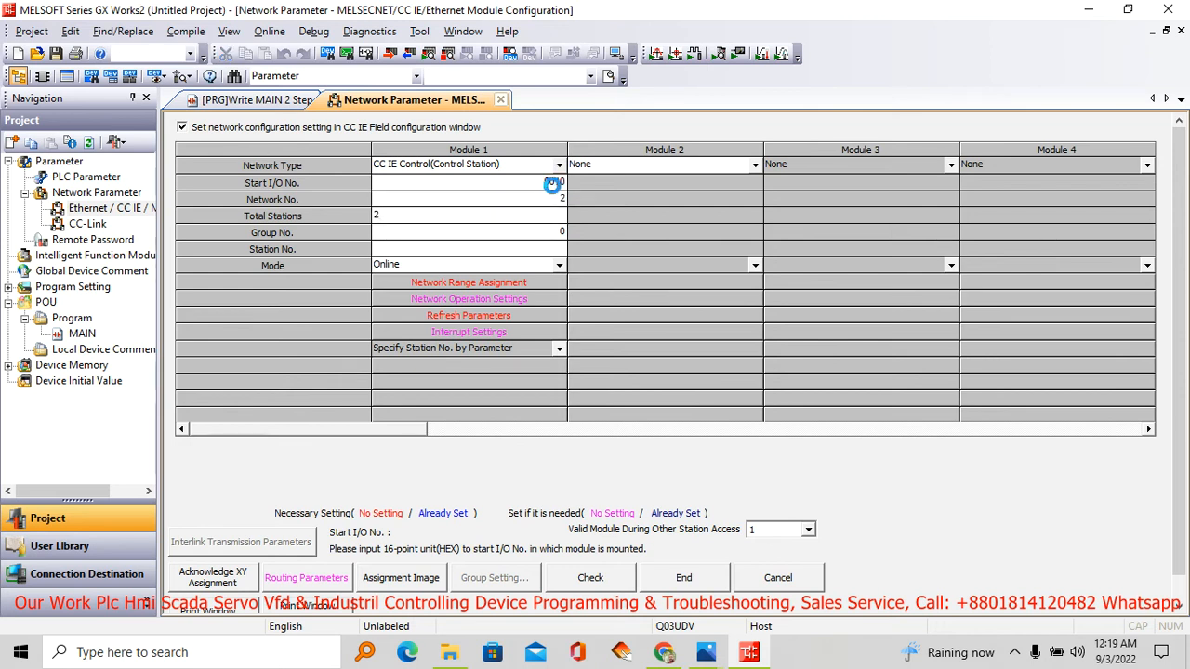
key("Return")
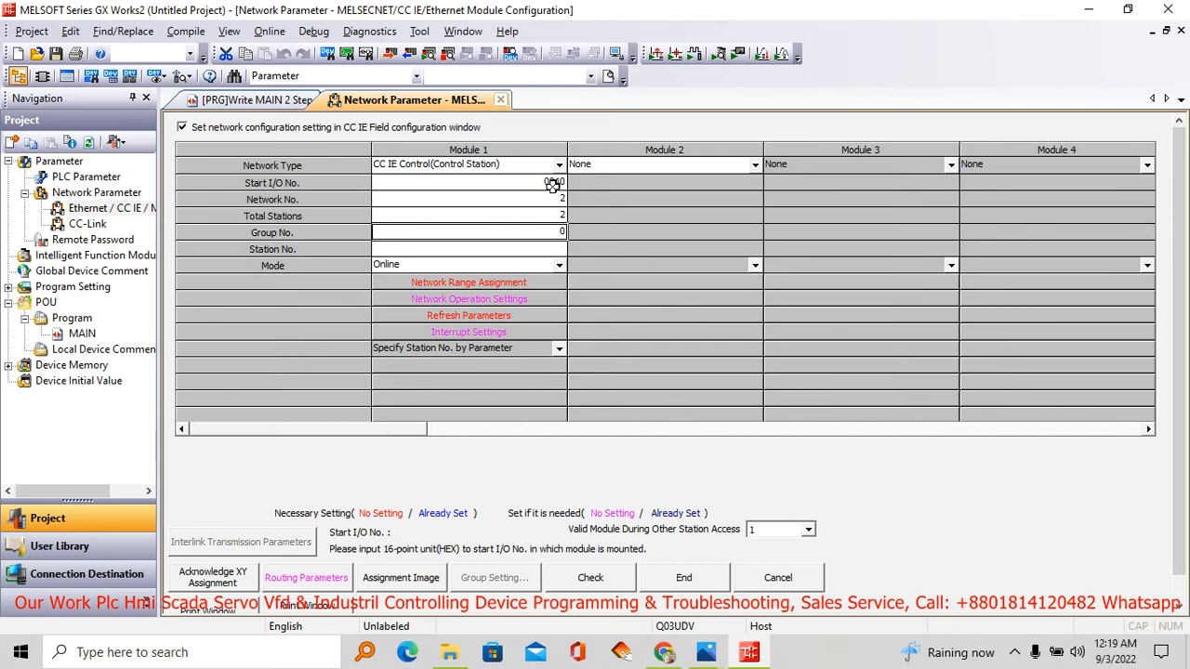
left_click(562, 251)
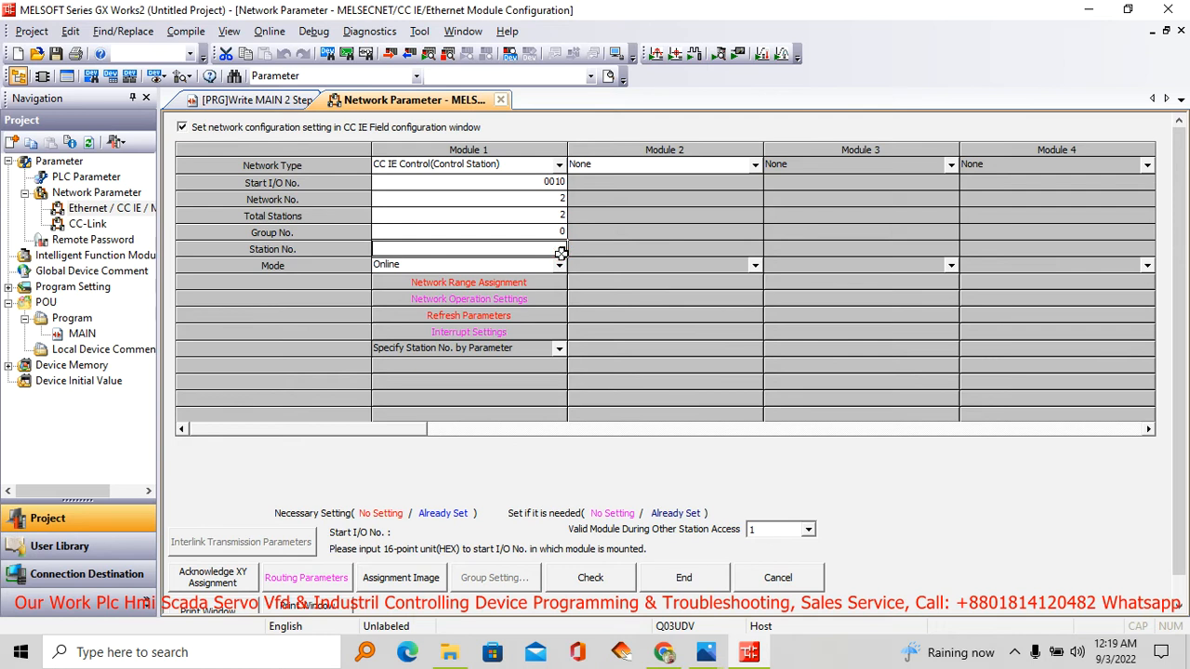
type("1")
key("Return")
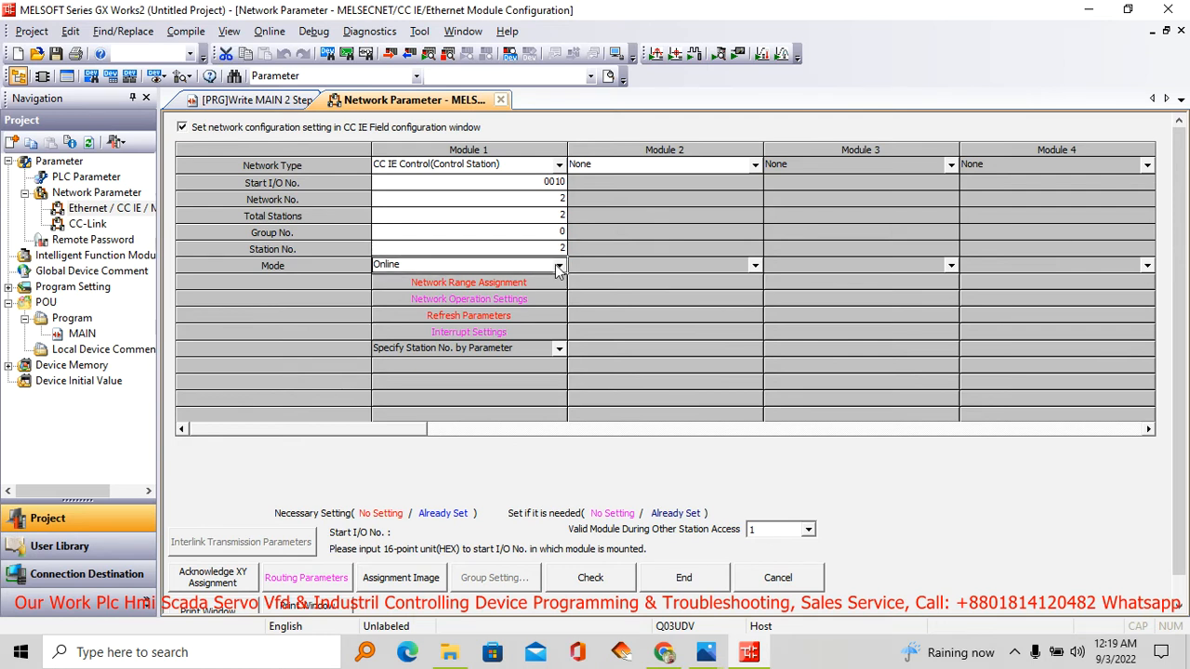
- Keep Module 1's mode as Online and check the network parameters
left_click(559, 267)
left_click(557, 266)
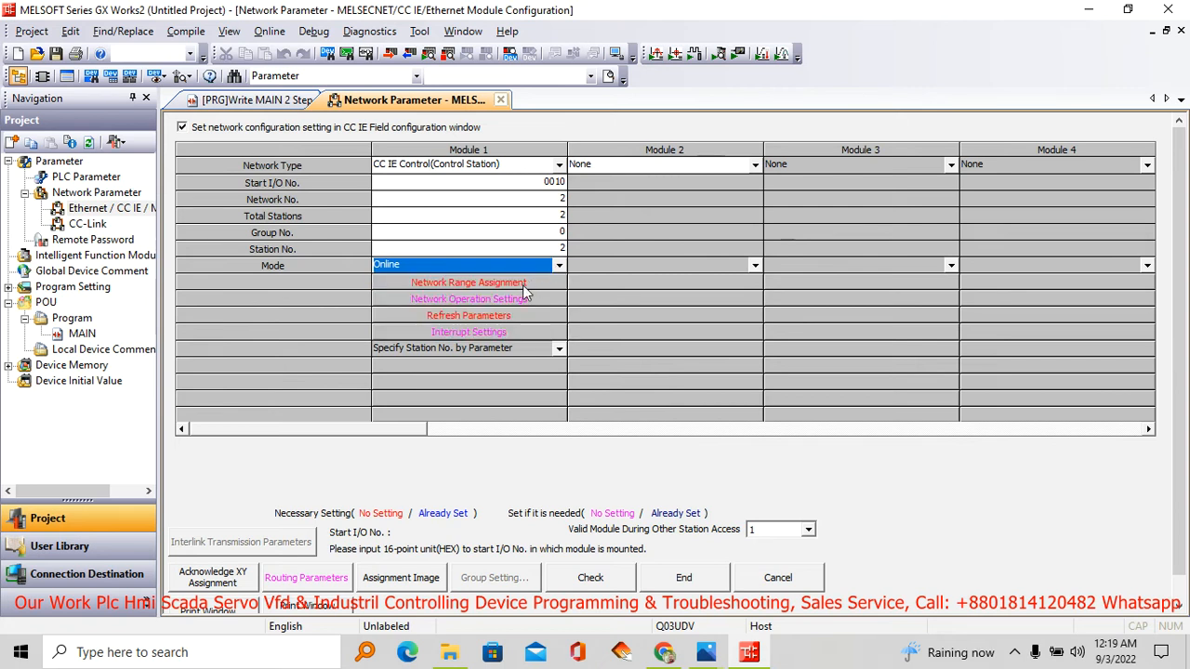
left_click(600, 580)
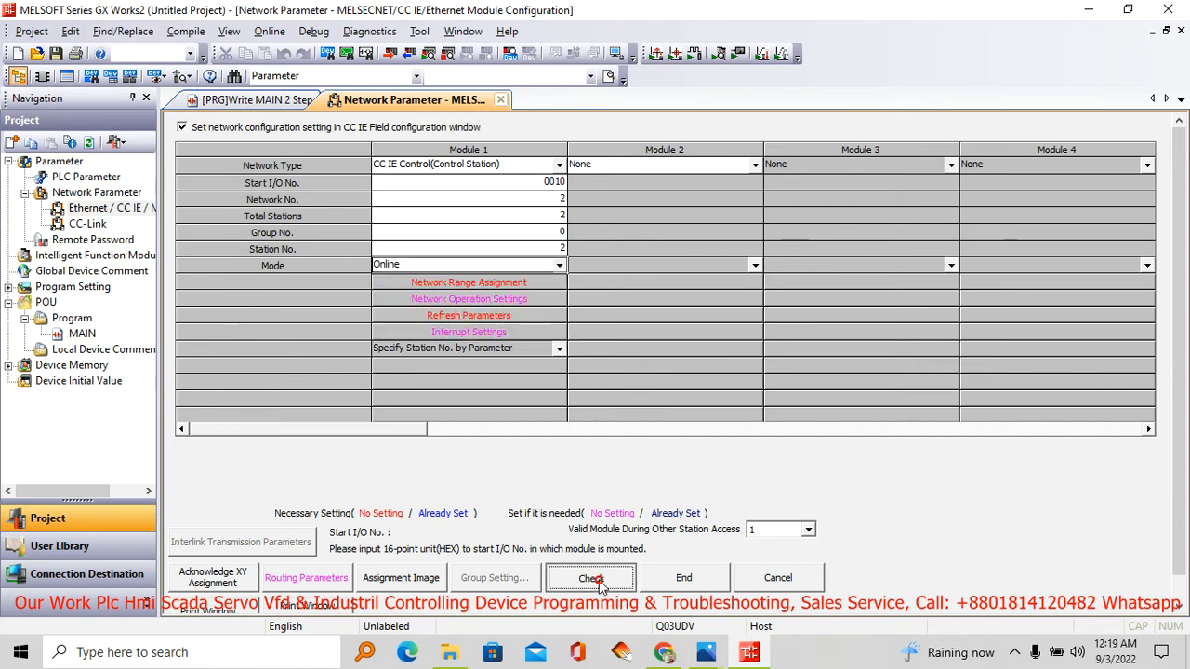
- Accept the refresh parameter setting for Module 1 and close the network parameter check
left_click(619, 364)
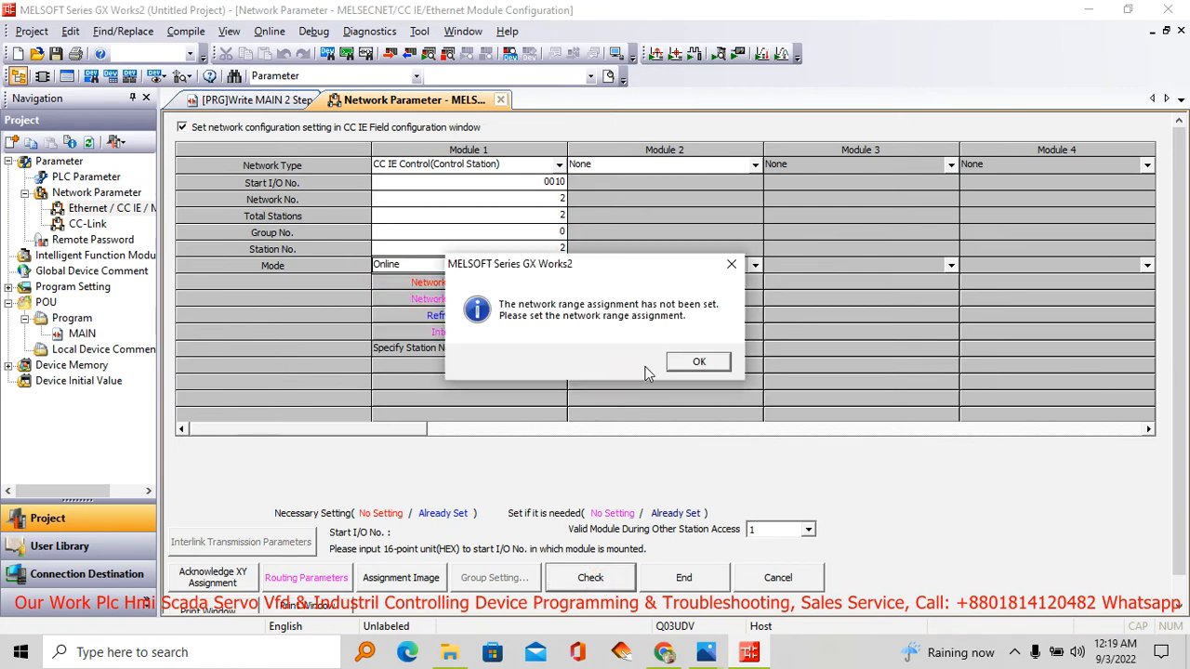
left_click(704, 360)
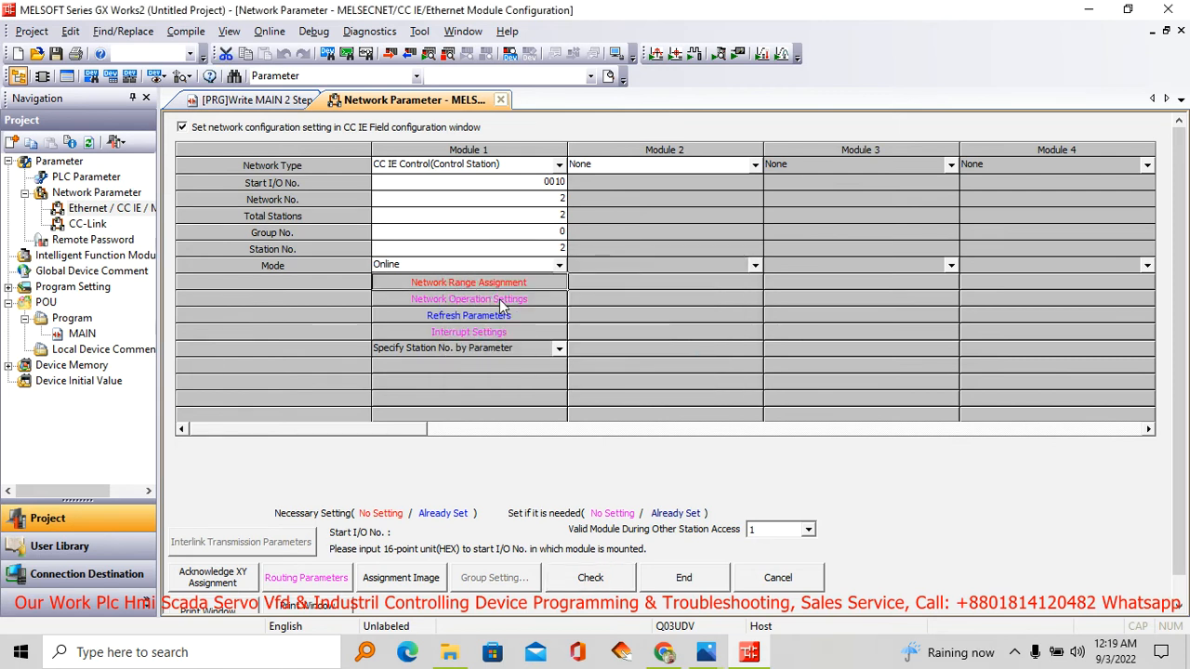
- In Module 1's network range assignment, set station 1's LB range to 0000–001F
left_click(462, 281)
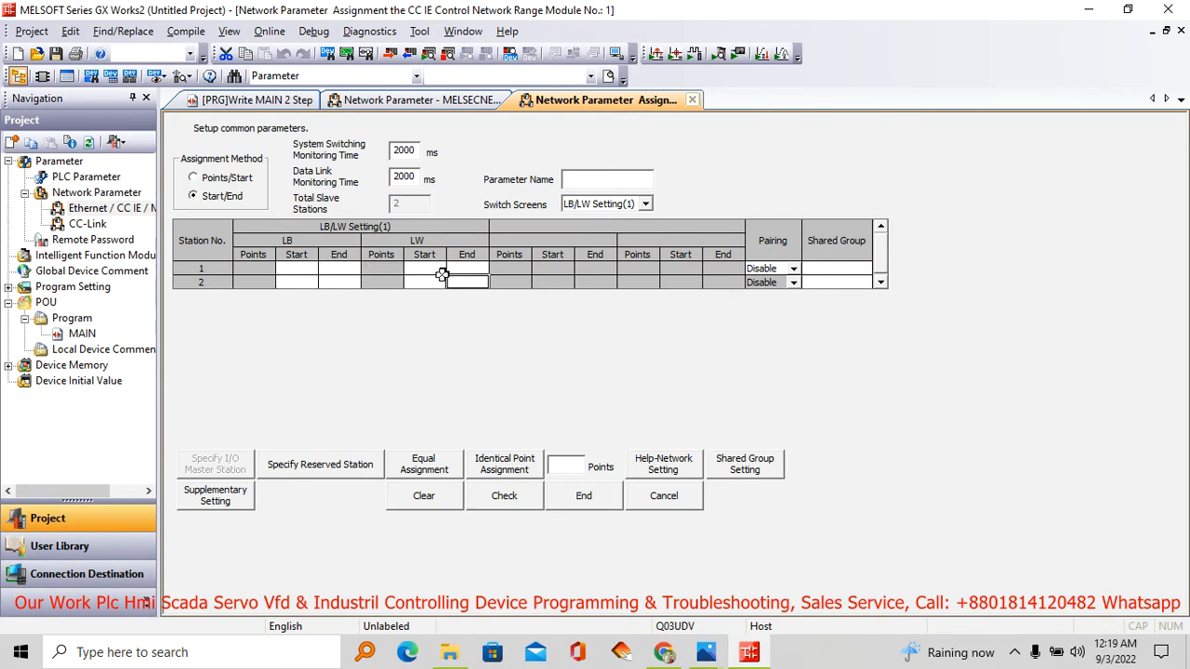
left_click(308, 270)
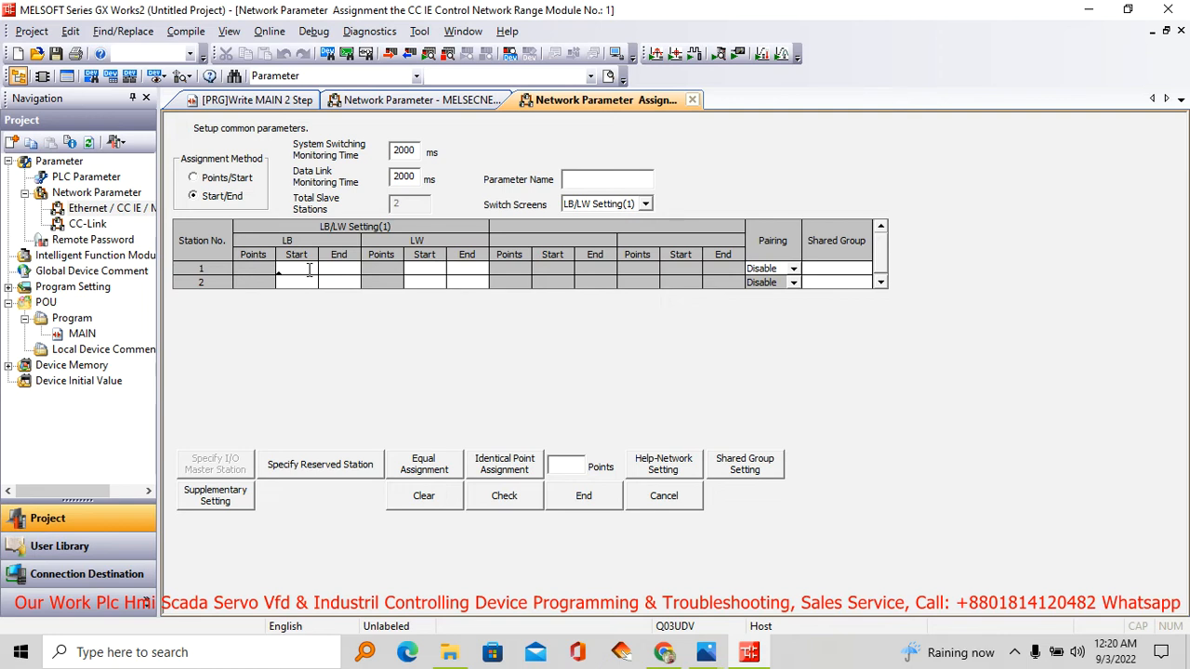
type("0000")
key("Tab")
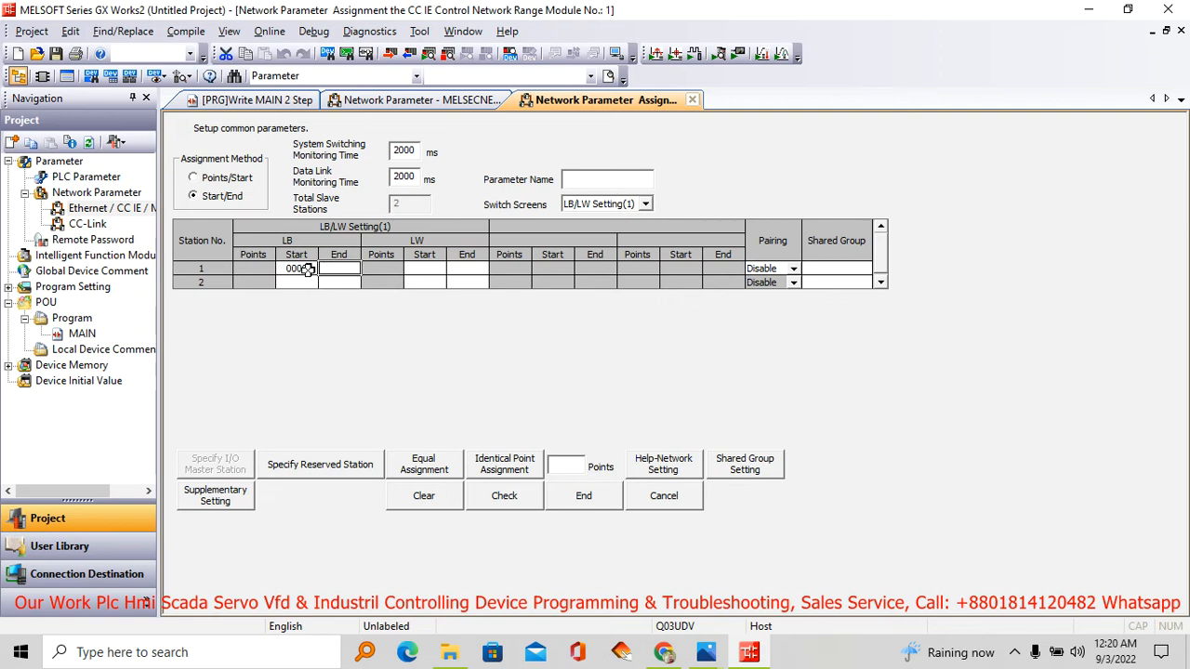
type("1")
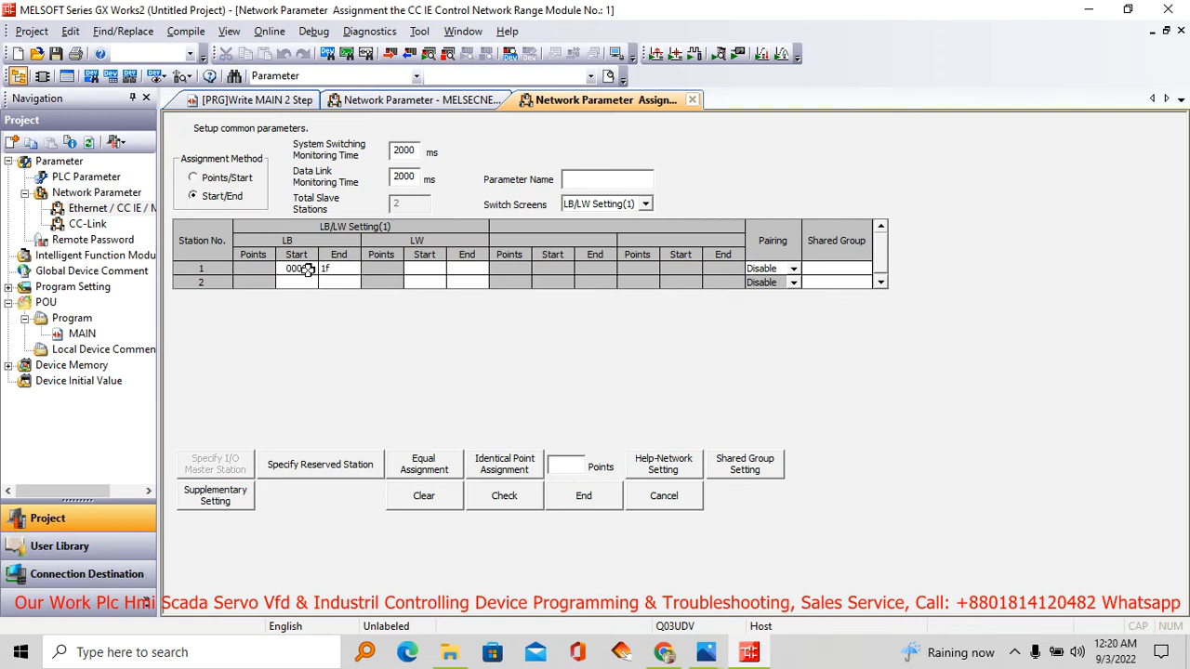
type("f")
key("Tab")
- Set station 2's LB range to 0000–001F
left_click(296, 284)
type("00")
key("Tab")
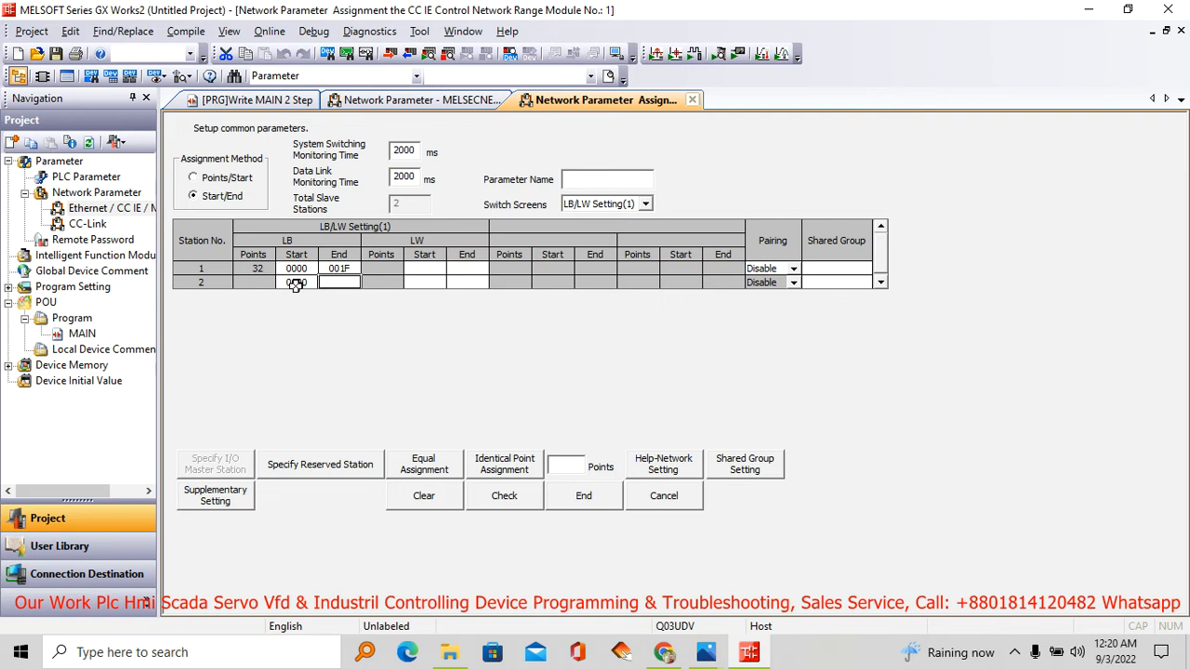
type("1f")
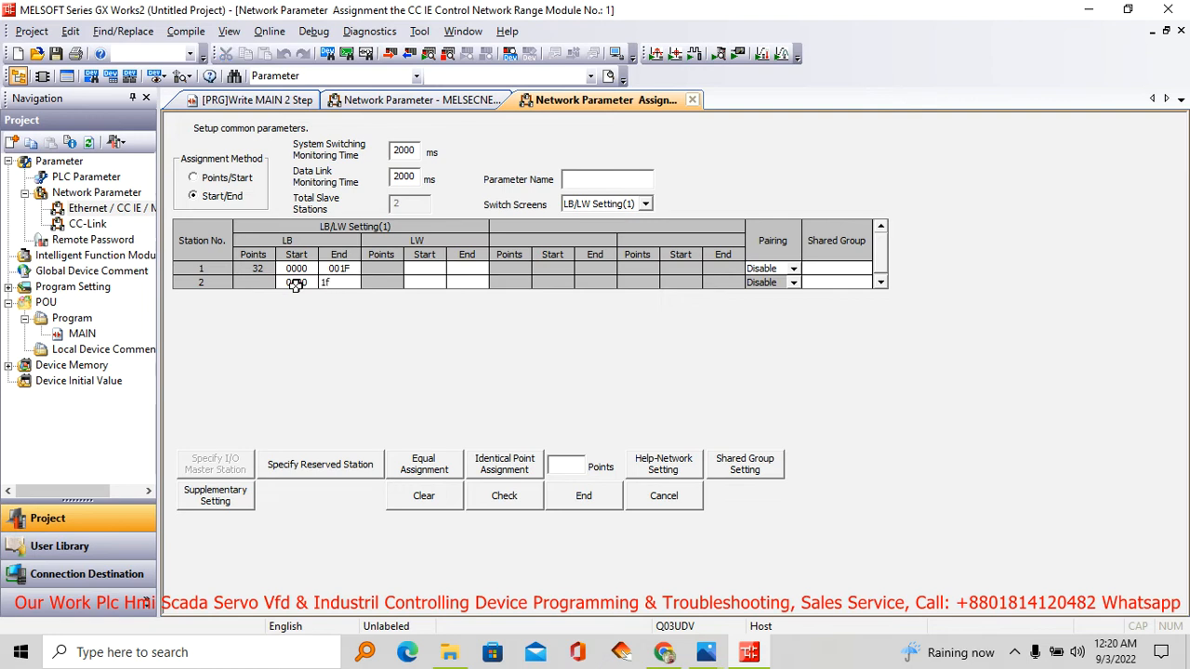
key("Tab")
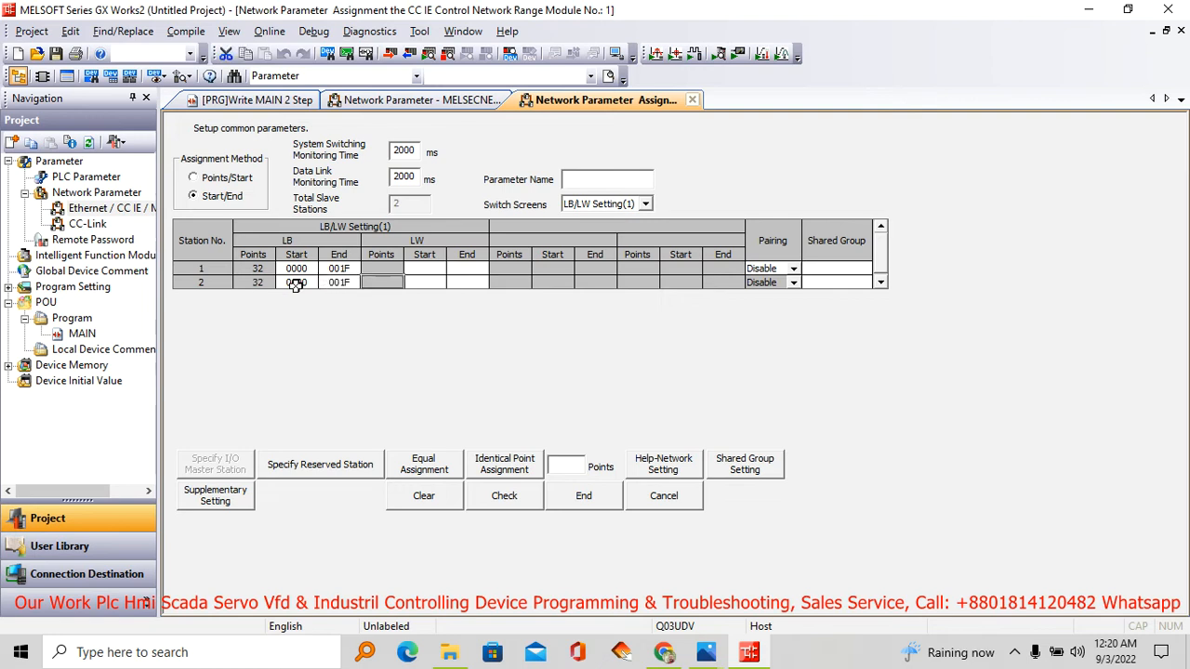
- Set station 1's LW range to 00000–0001F
left_click(433, 270)
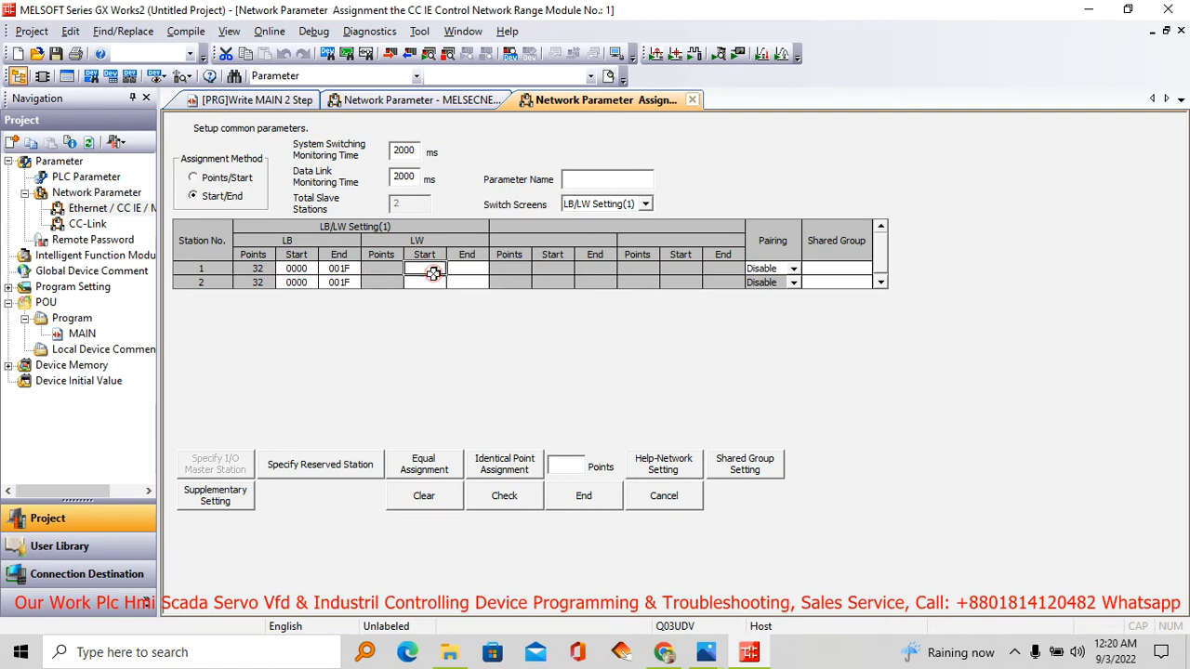
type("0000")
left_click(481, 268)
type("1")
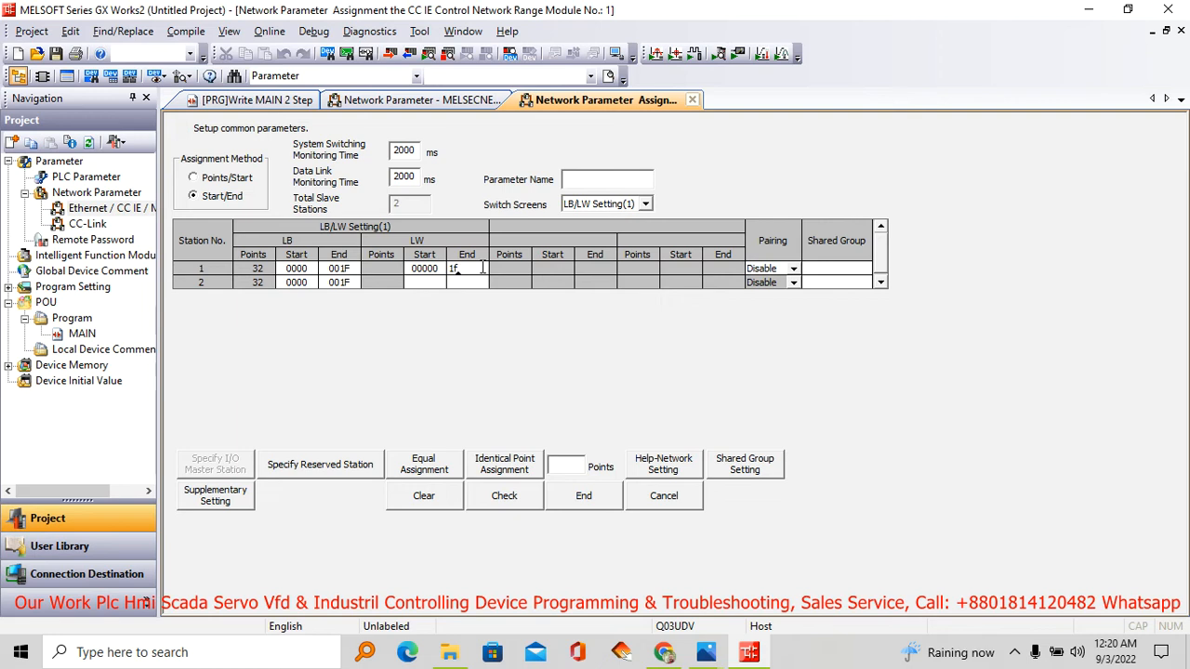
type("f")
- Set station 2's LW range to 00000–0001F
left_click(434, 284)
type("0000")
left_click(473, 283)
type("1")
key("Return")
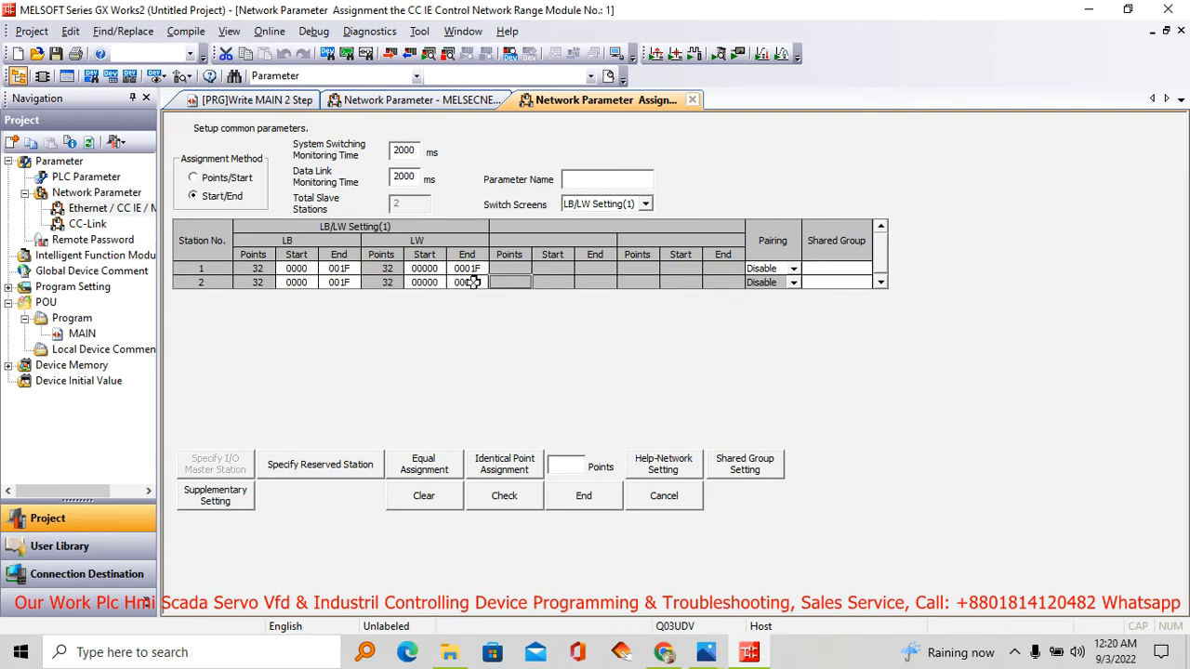
- Check the range assignment and change station 2's LB range to 0020–002F
left_click(518, 499)
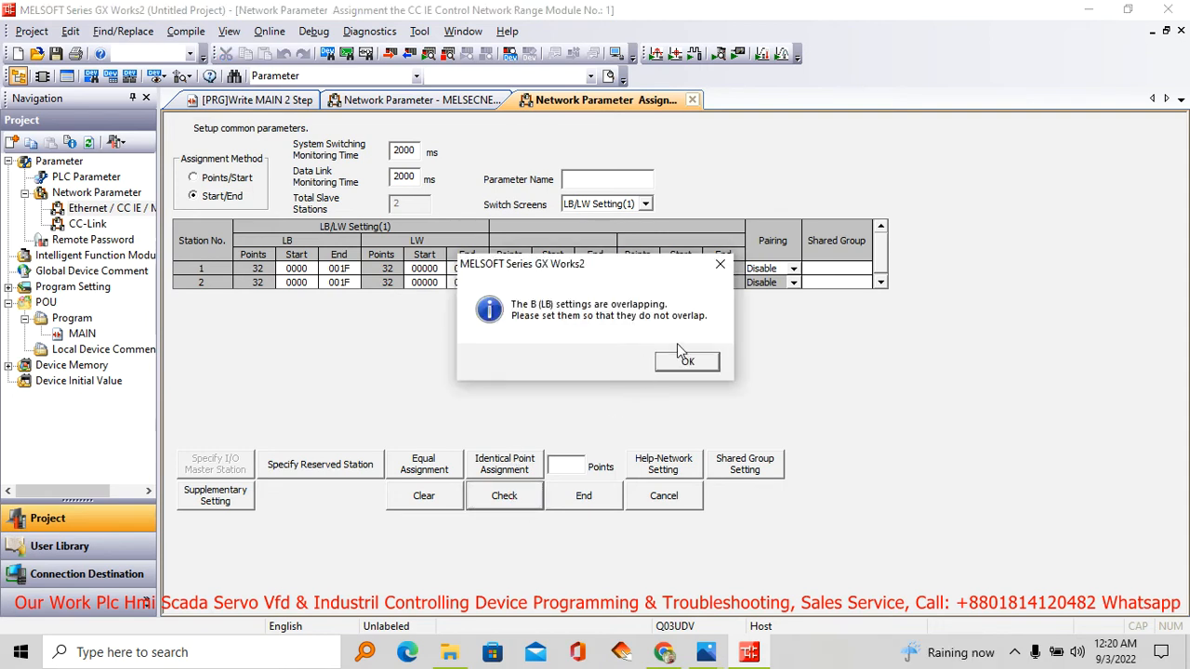
left_click(687, 360)
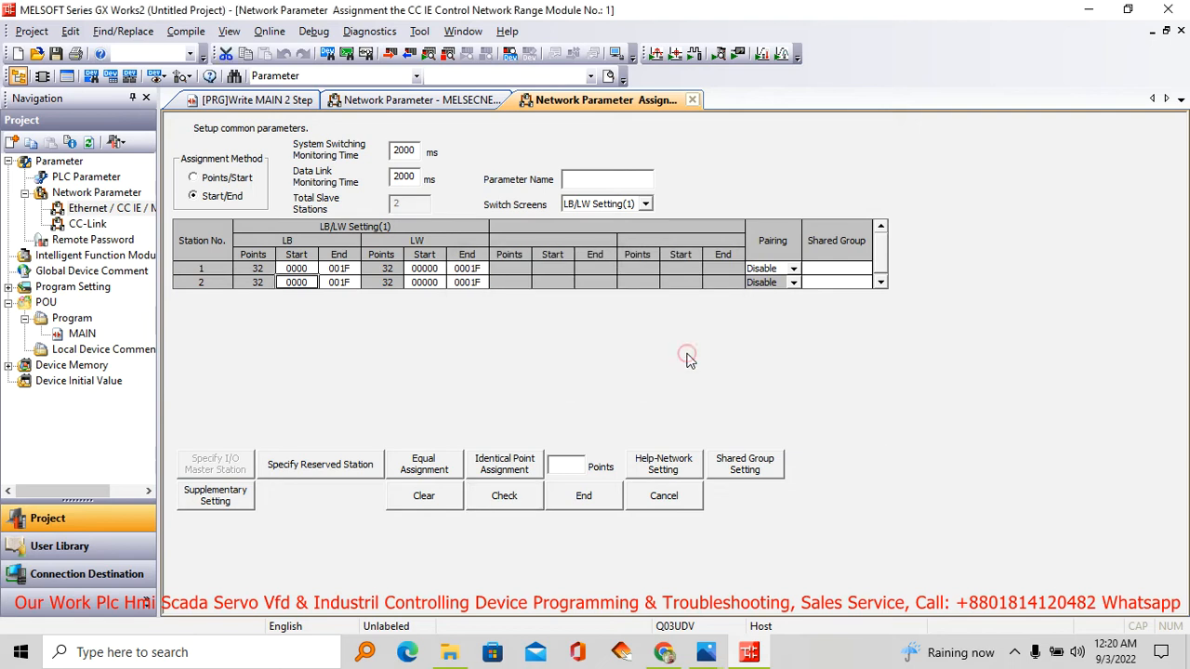
double_click(314, 285)
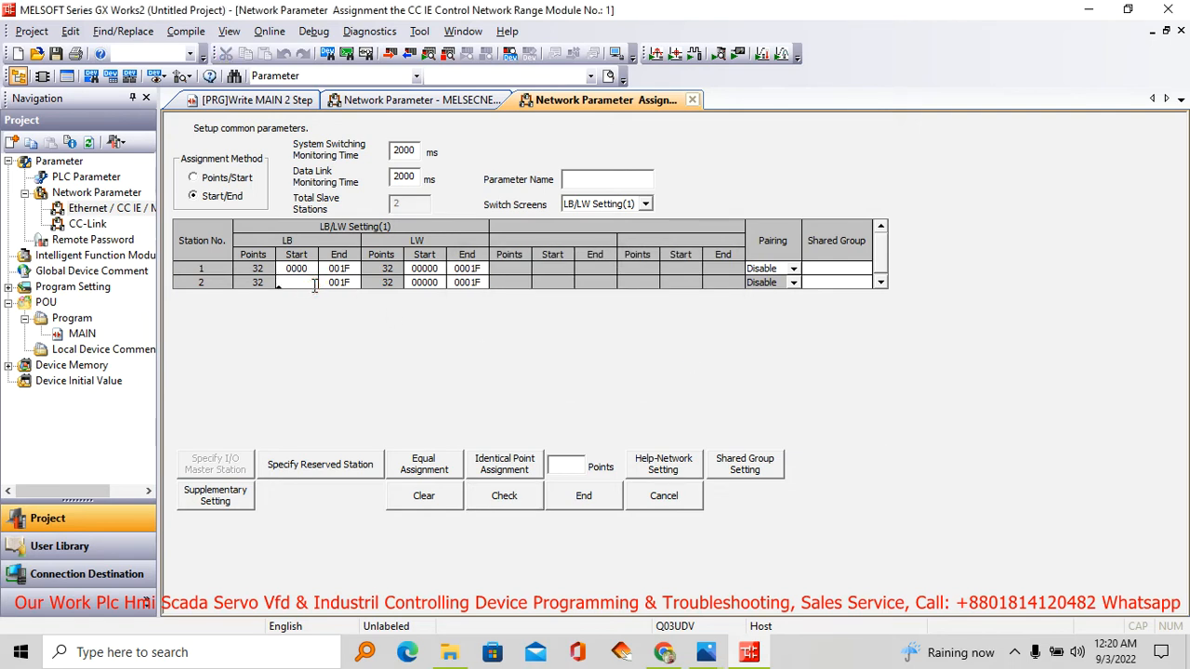
type("20")
key("Return")
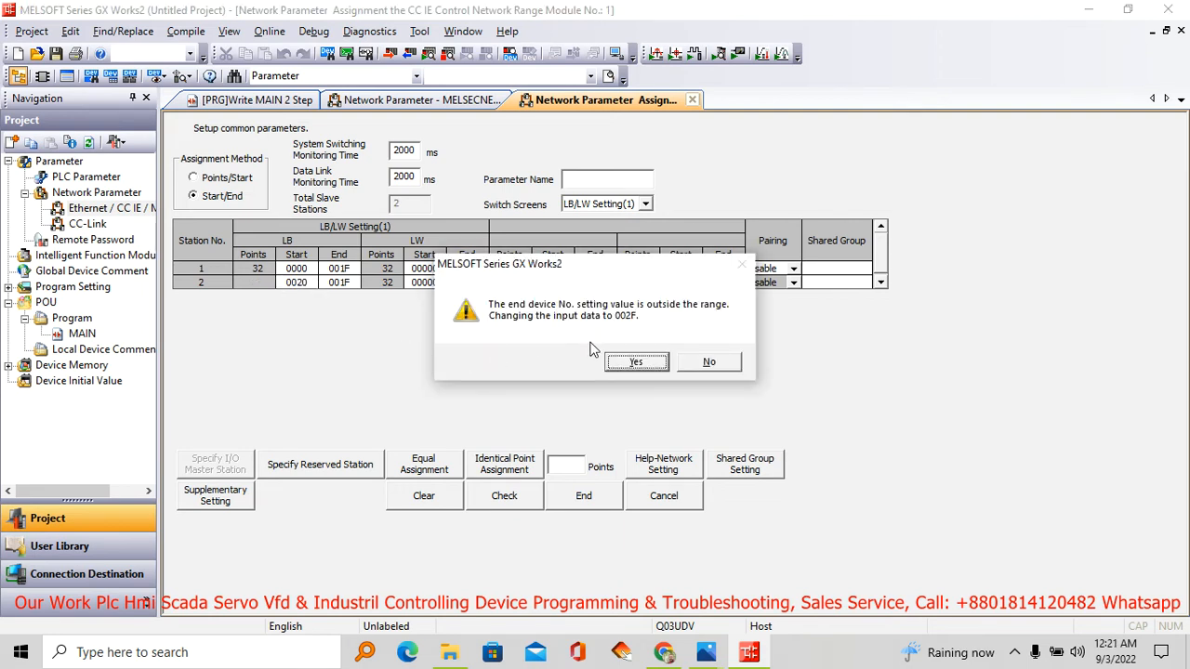
left_click(637, 363)
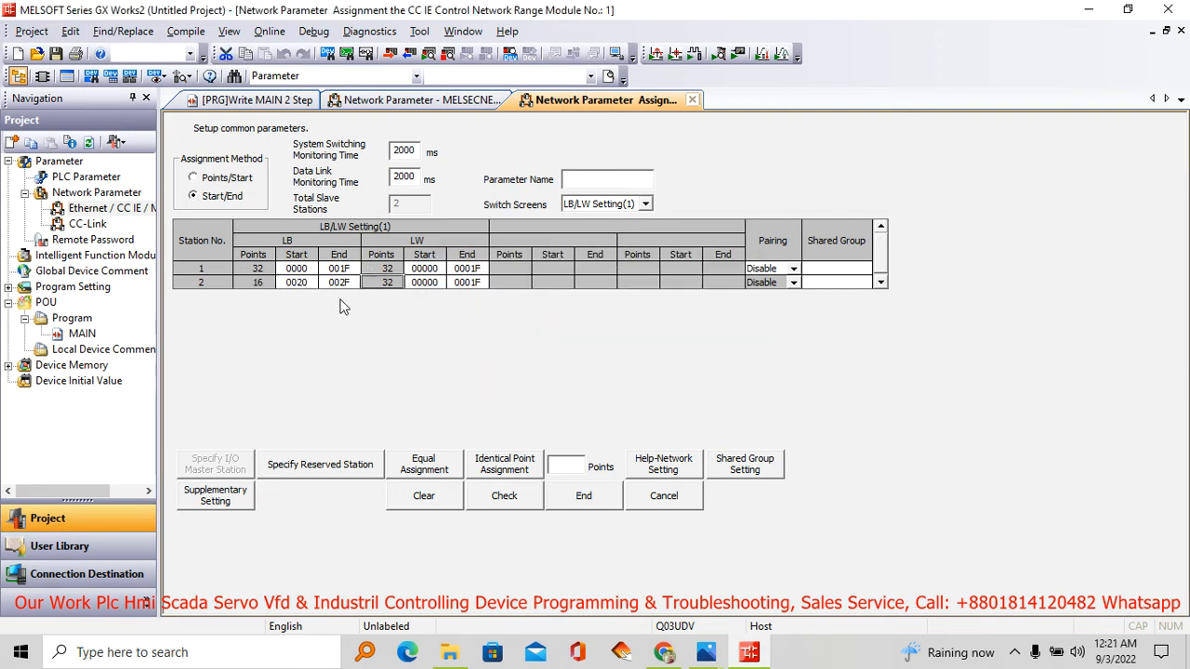
- Set station 2's LW end to 0002F and check the range assignment again
double_click(475, 284)
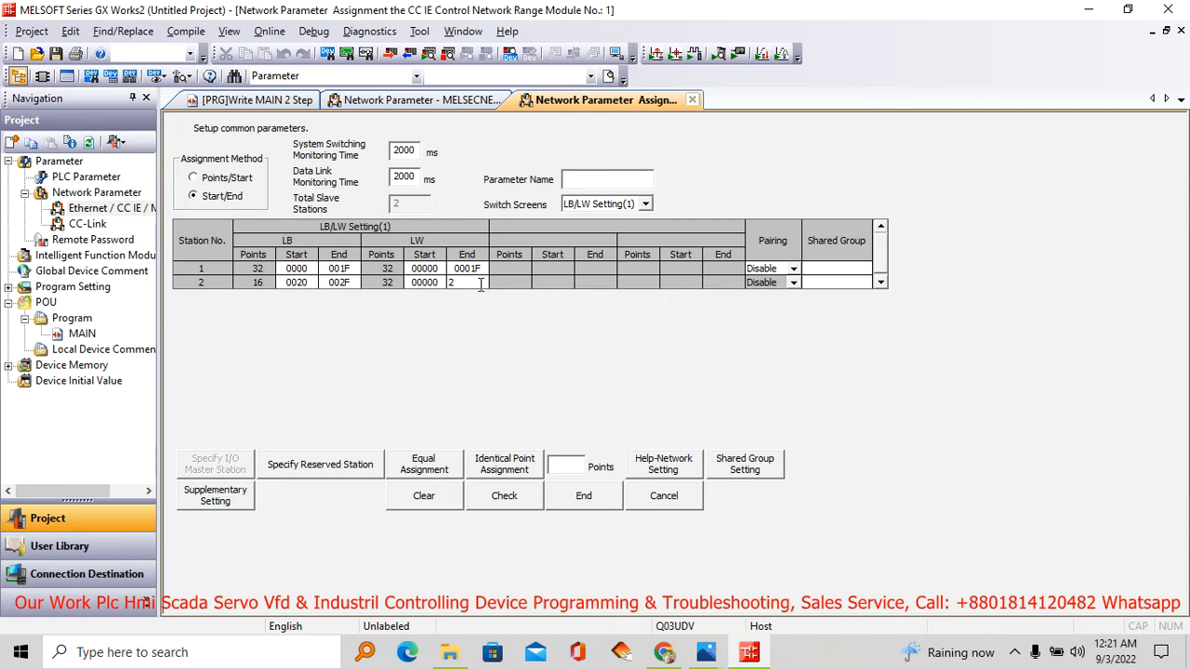
key("Return")
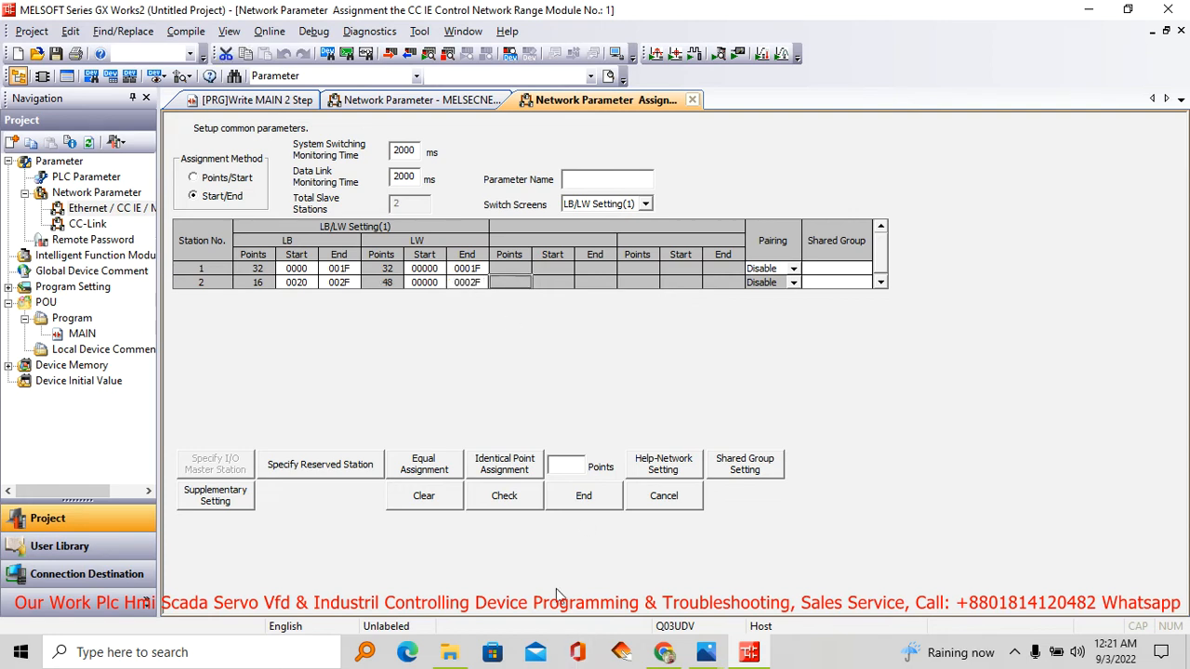
left_click(494, 499)
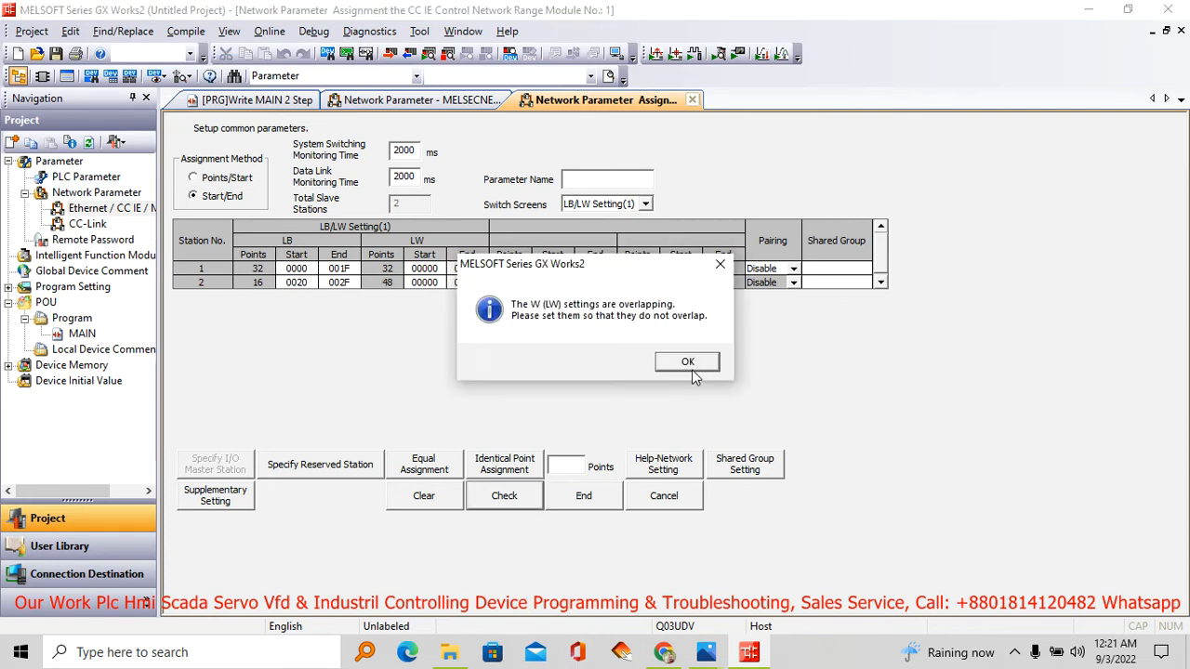
left_click(688, 365)
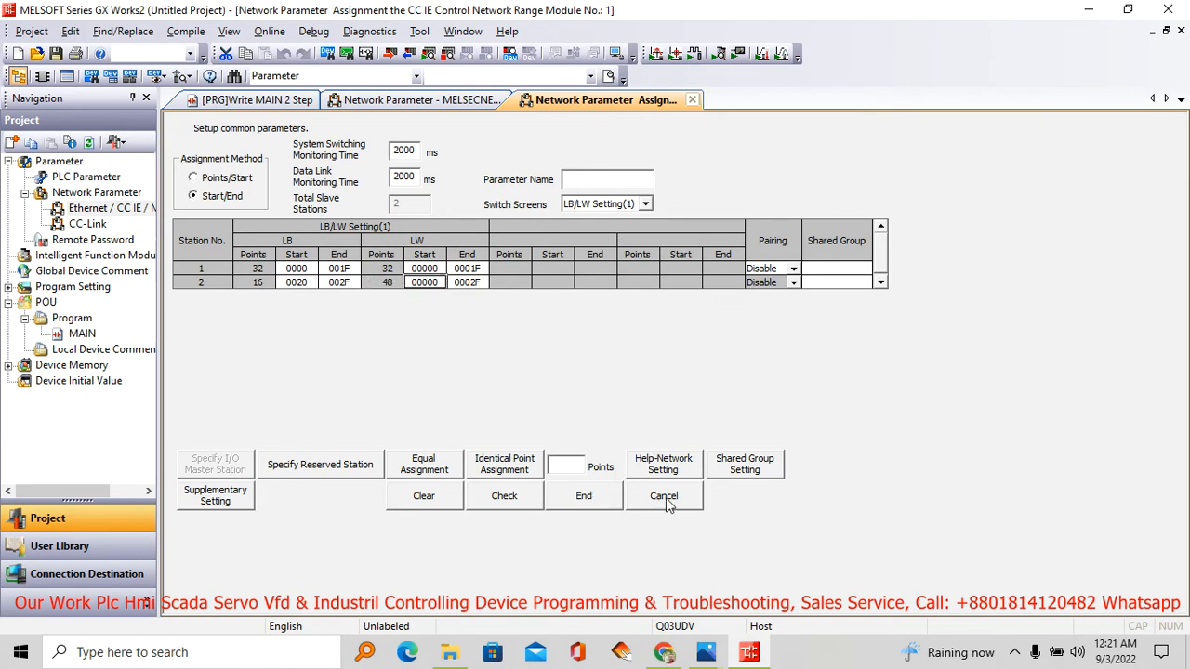
- Try to apply the network range assignment, and discard its changes to return to the module configuration
left_click(586, 497)
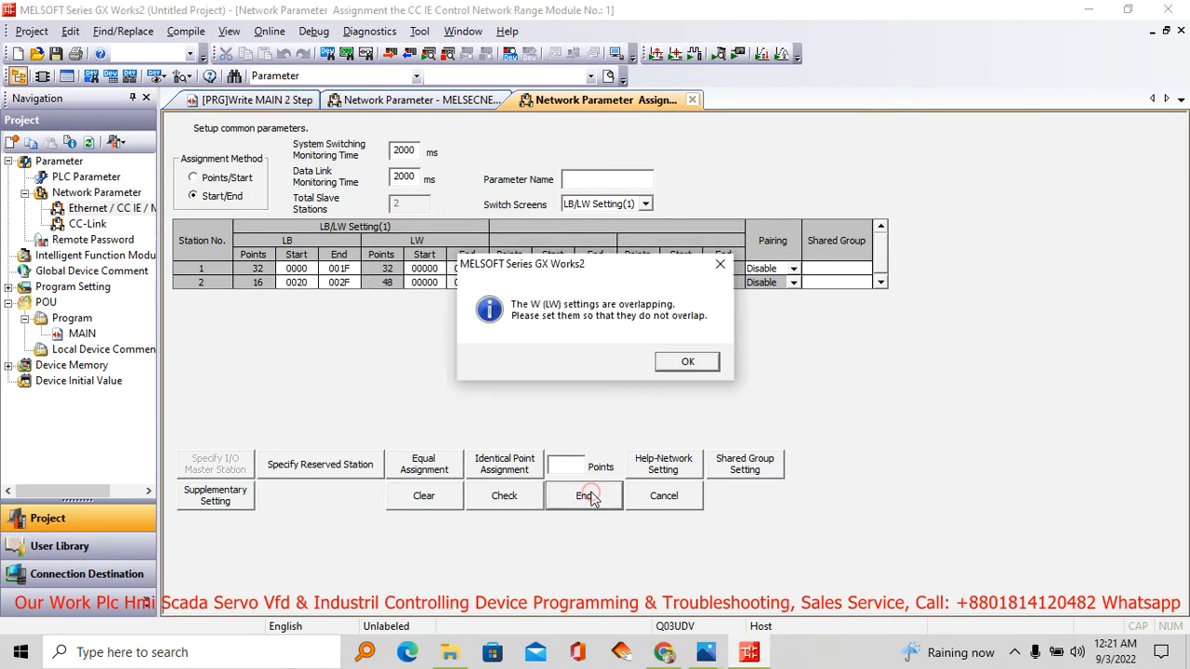
left_click(681, 364)
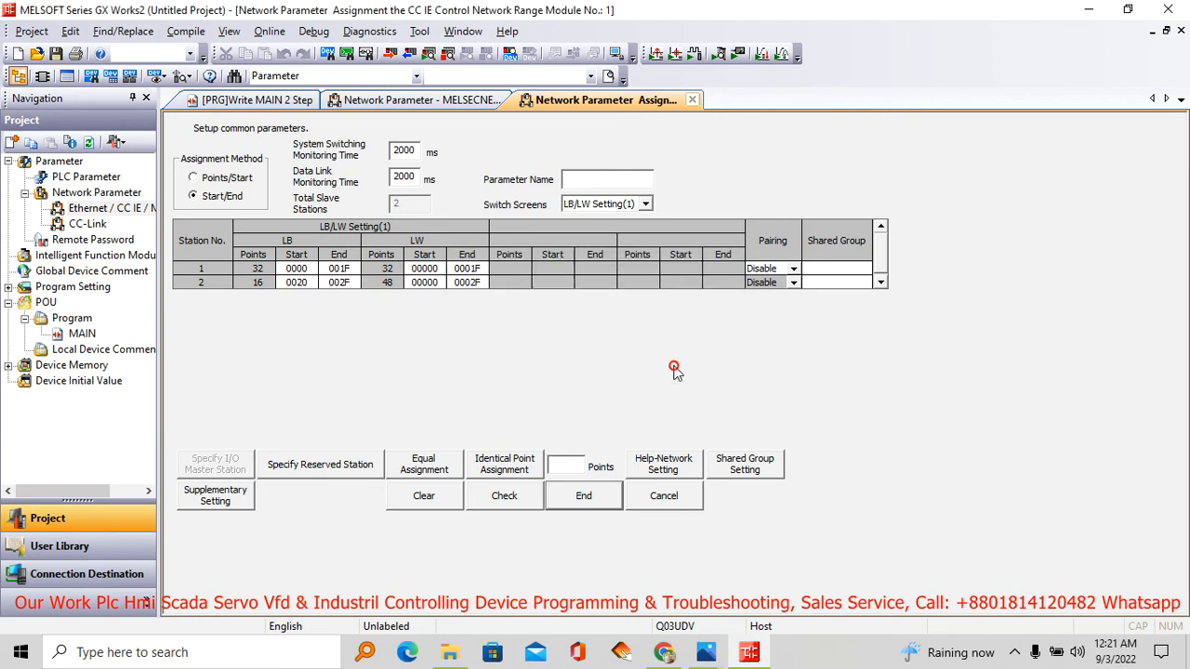
left_click(663, 496)
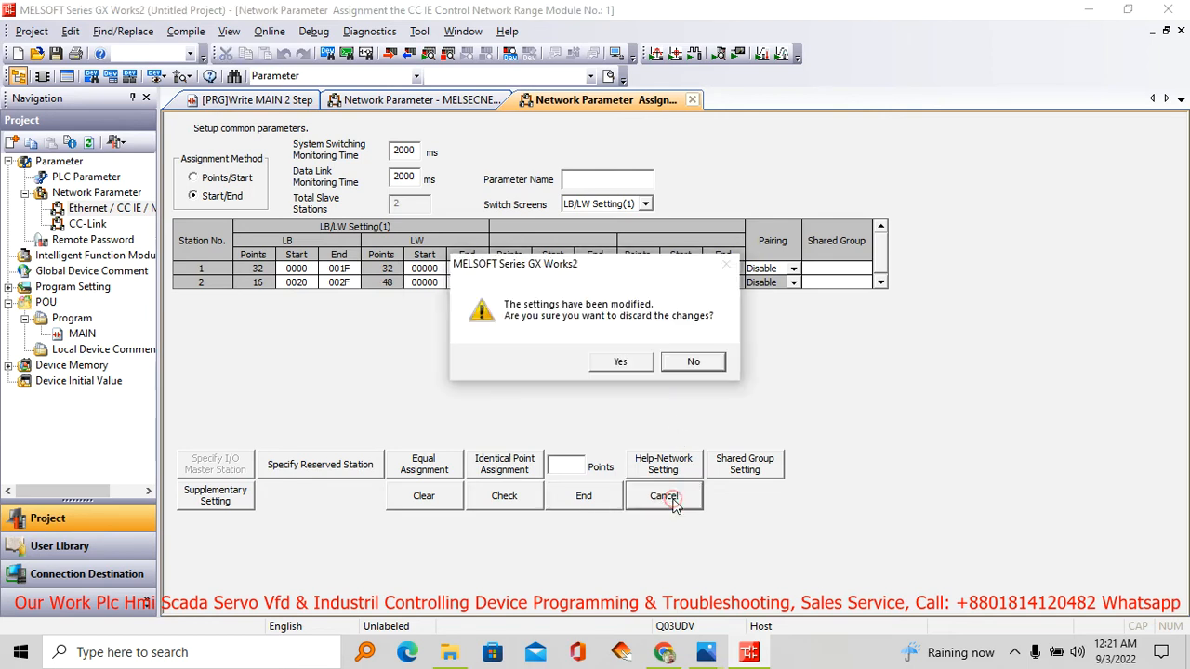
left_click(618, 362)
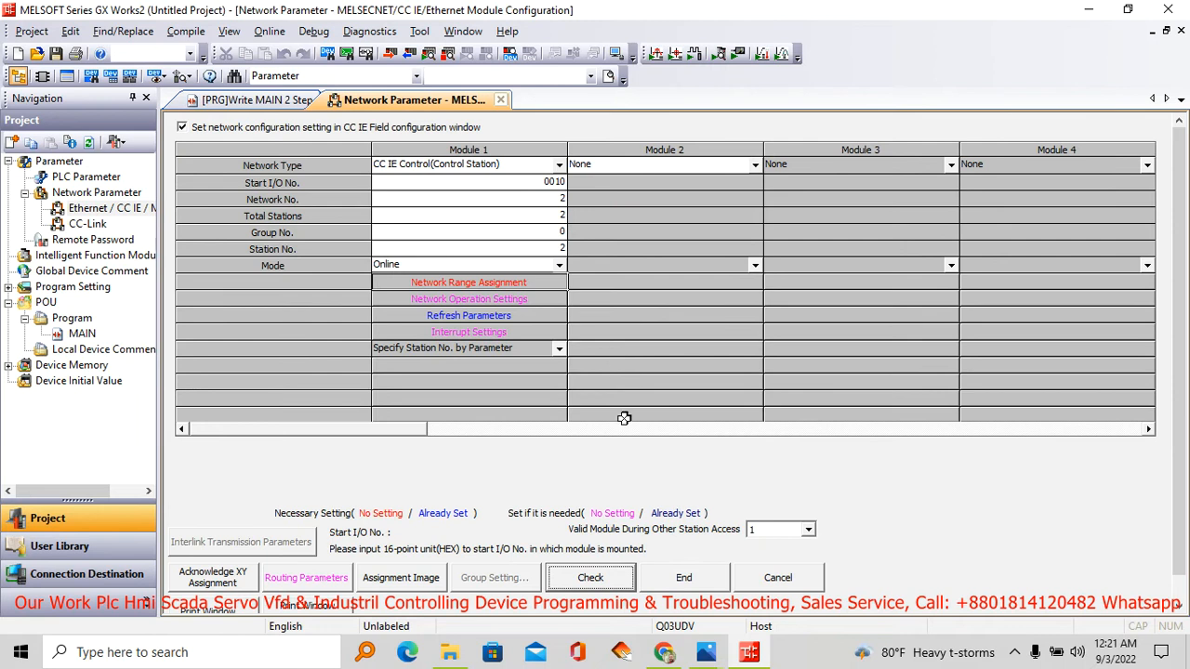
- In Module 1's network operation settings, set the first two parts of the IP address to 192 and 168 and apply them
left_click(475, 299)
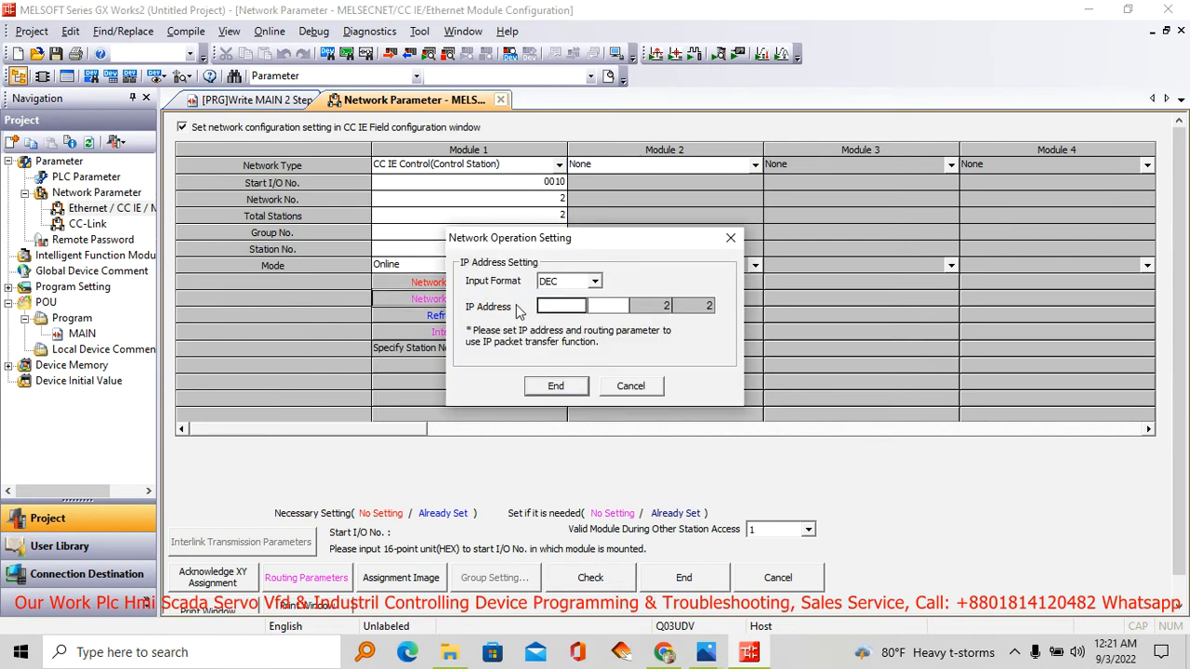
type("192")
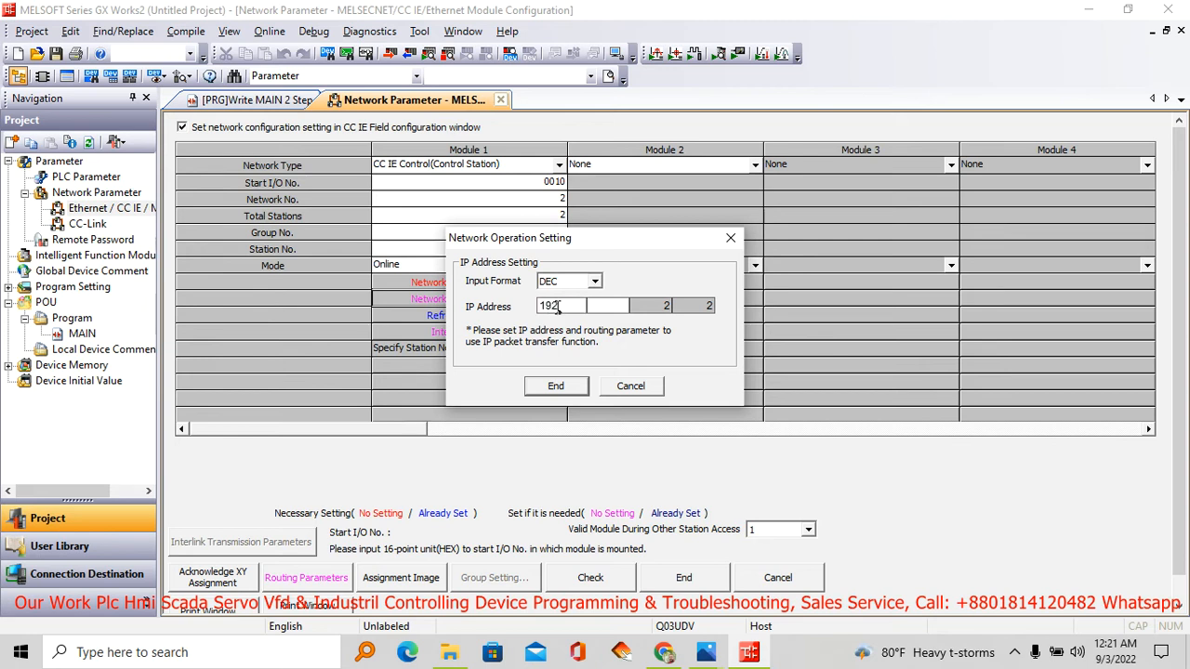
left_click(602, 307)
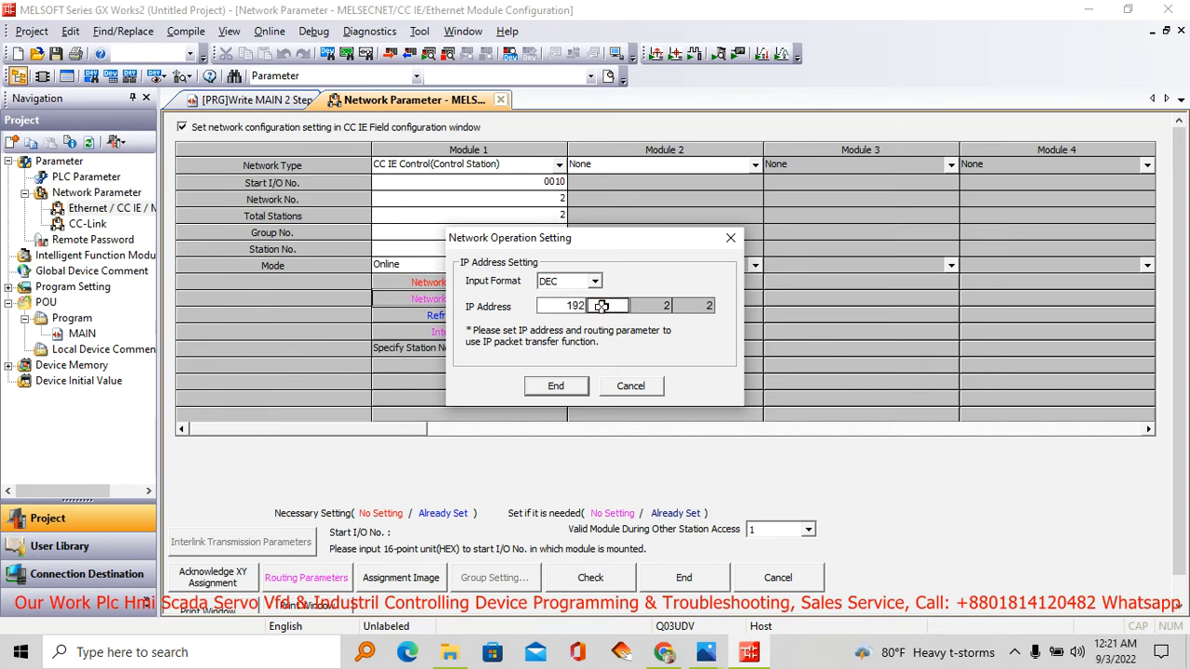
type("1")
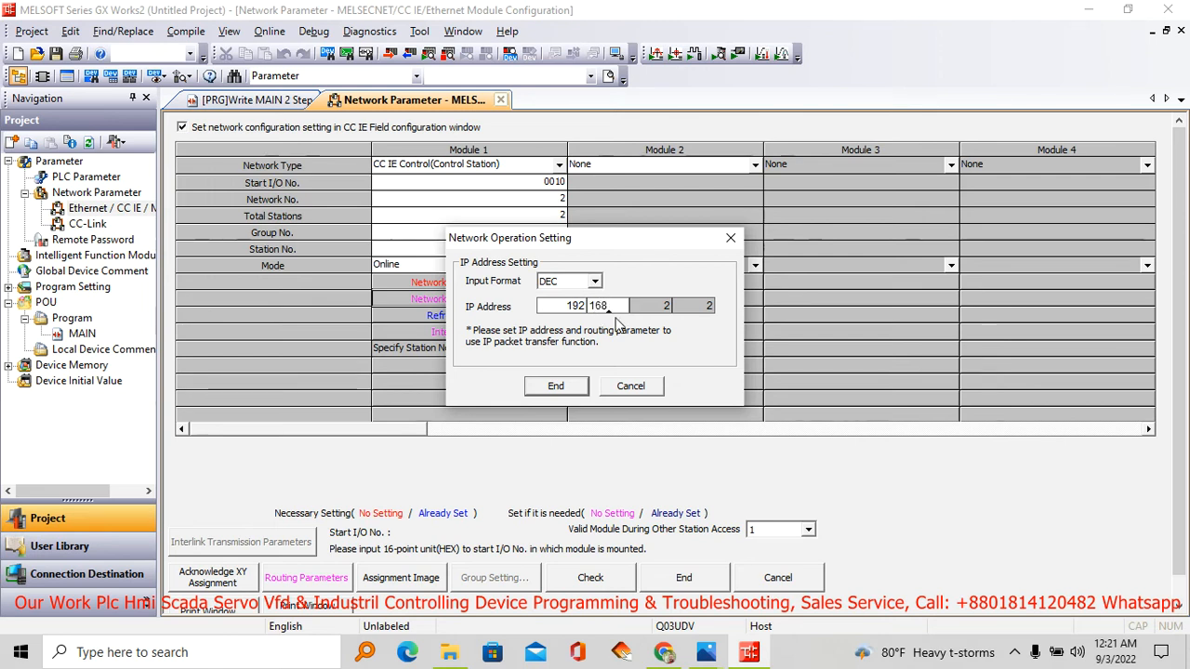
left_click(555, 387)
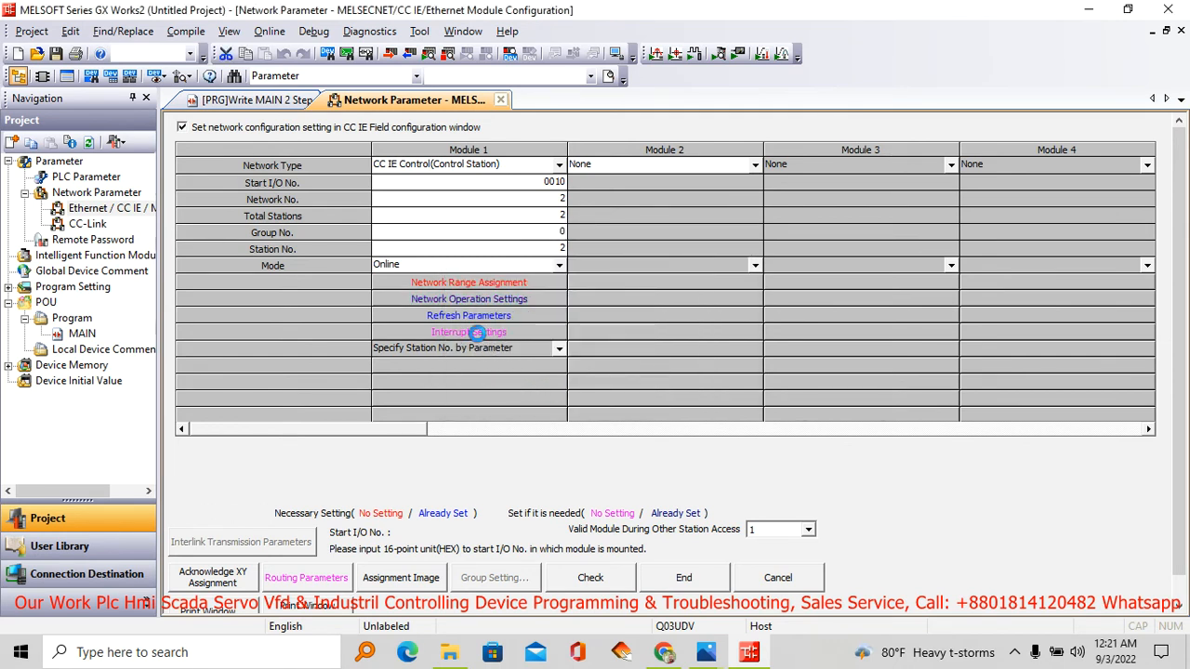
- In Module 1's interrupt settings, set the device codes of the first two rows to LB and LX
left_click(474, 335)
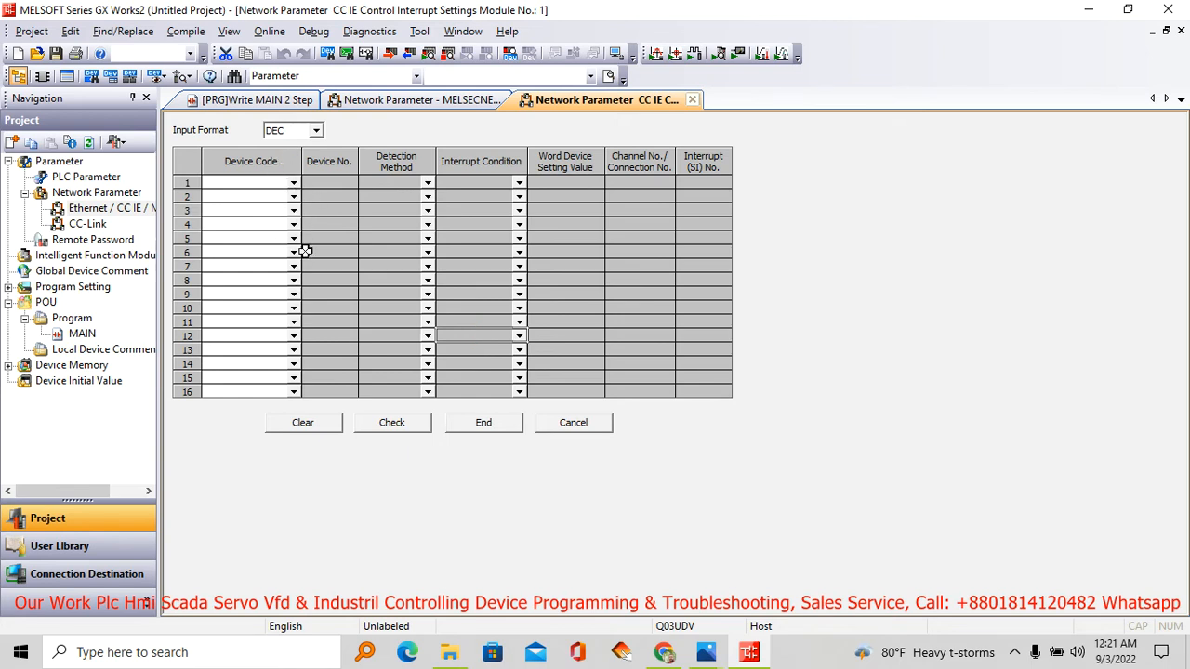
left_click(294, 183)
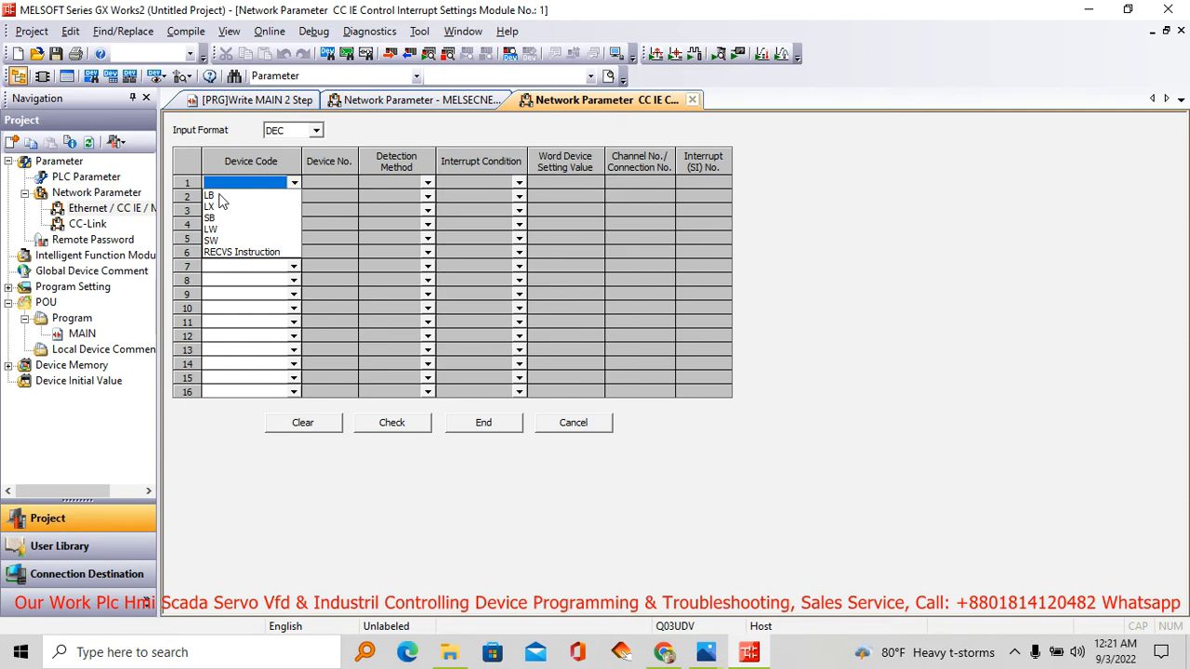
left_click(216, 196)
left_click(294, 197)
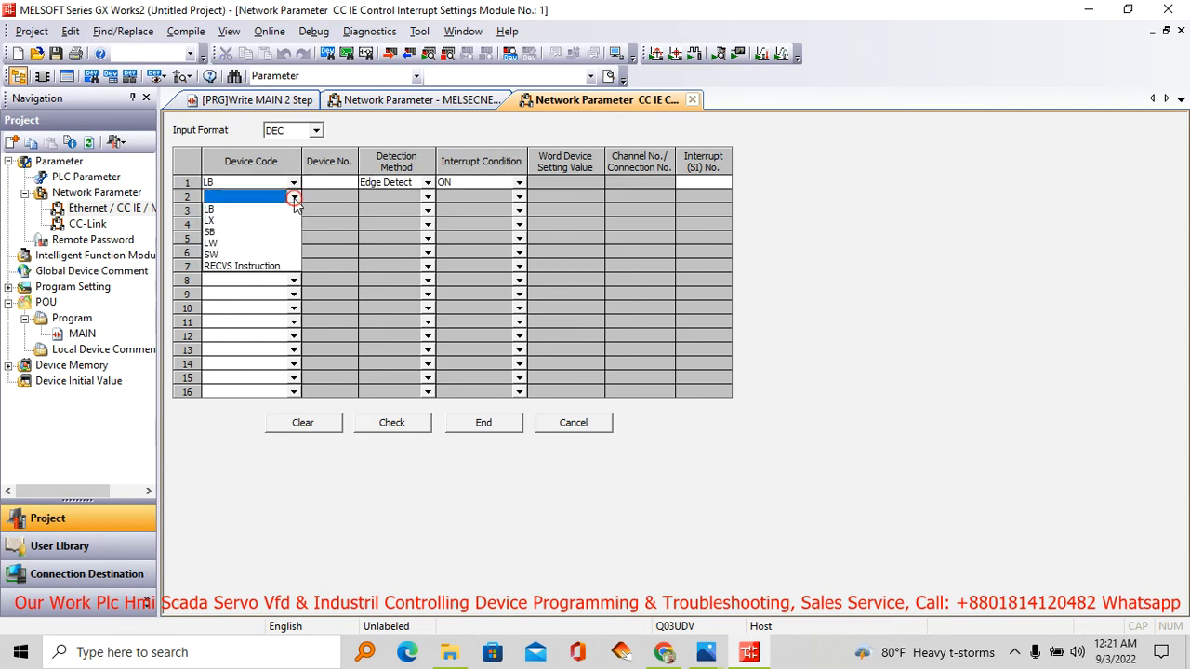
left_click(238, 224)
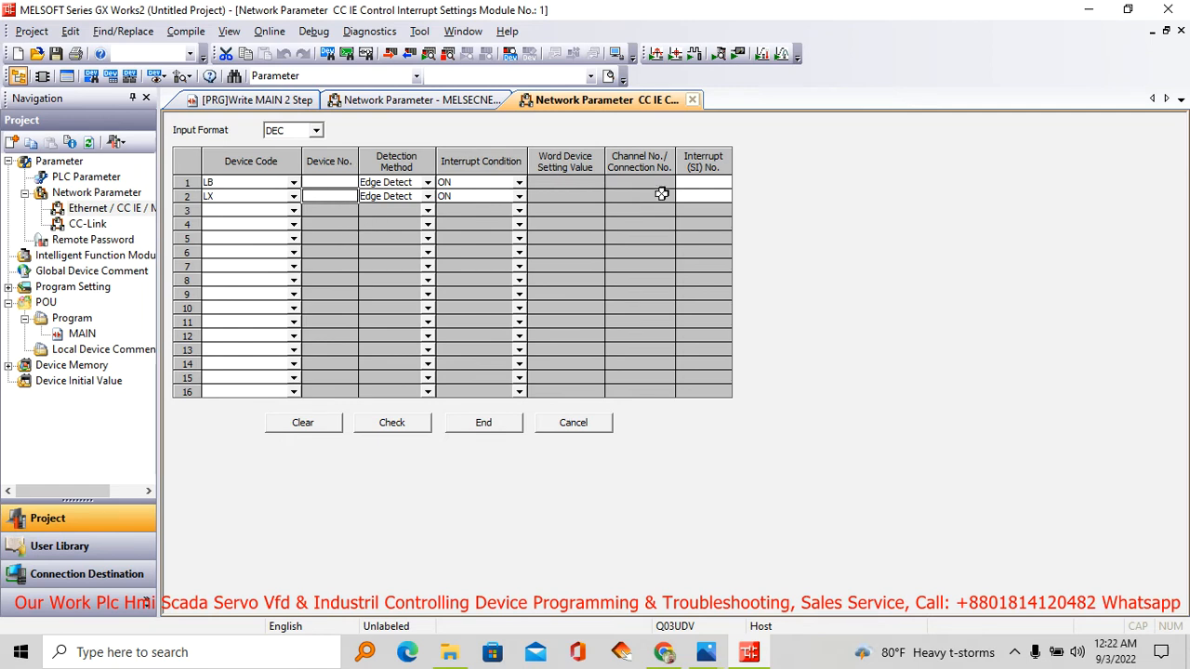
- Set the interrupt (SI) number to 1 for both the LB and LX rows and check the interrupt settings
left_click(716, 185)
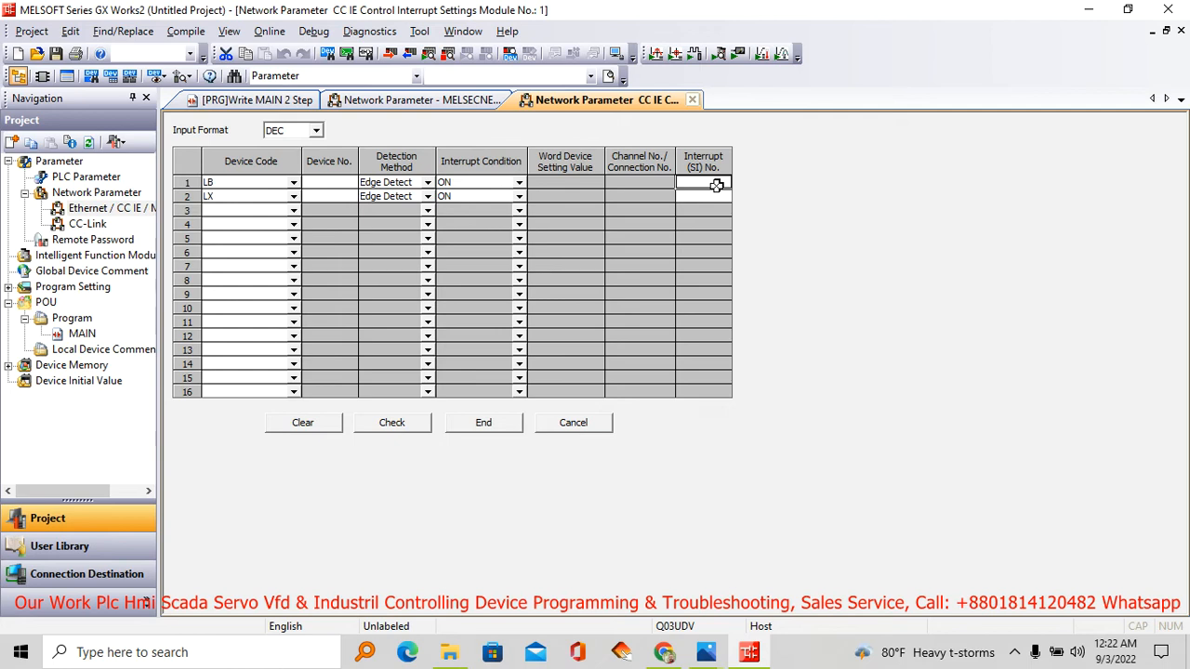
type("1")
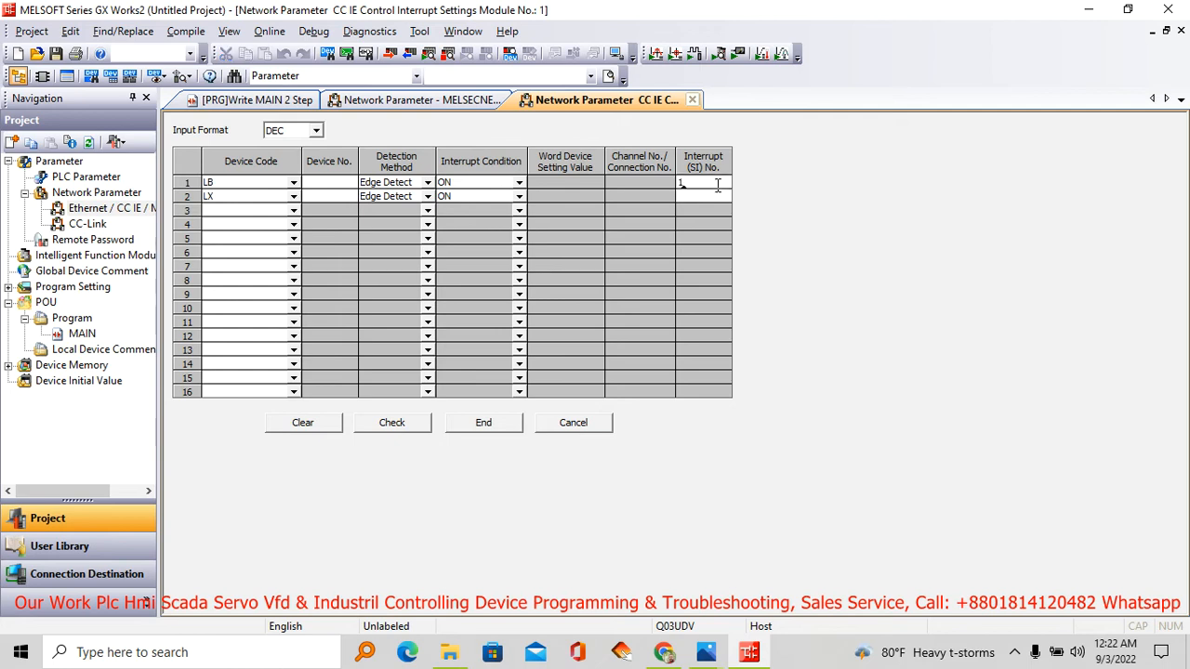
left_click(723, 198)
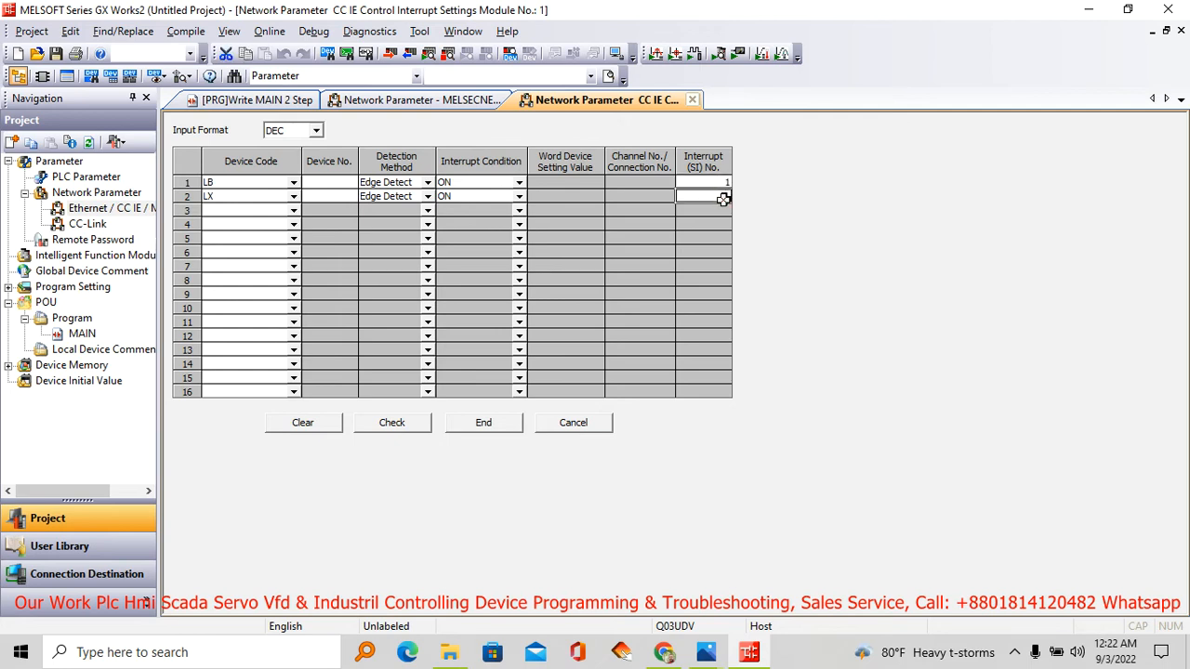
type("1")
key("Return")
left_click(415, 426)
left_click(689, 363)
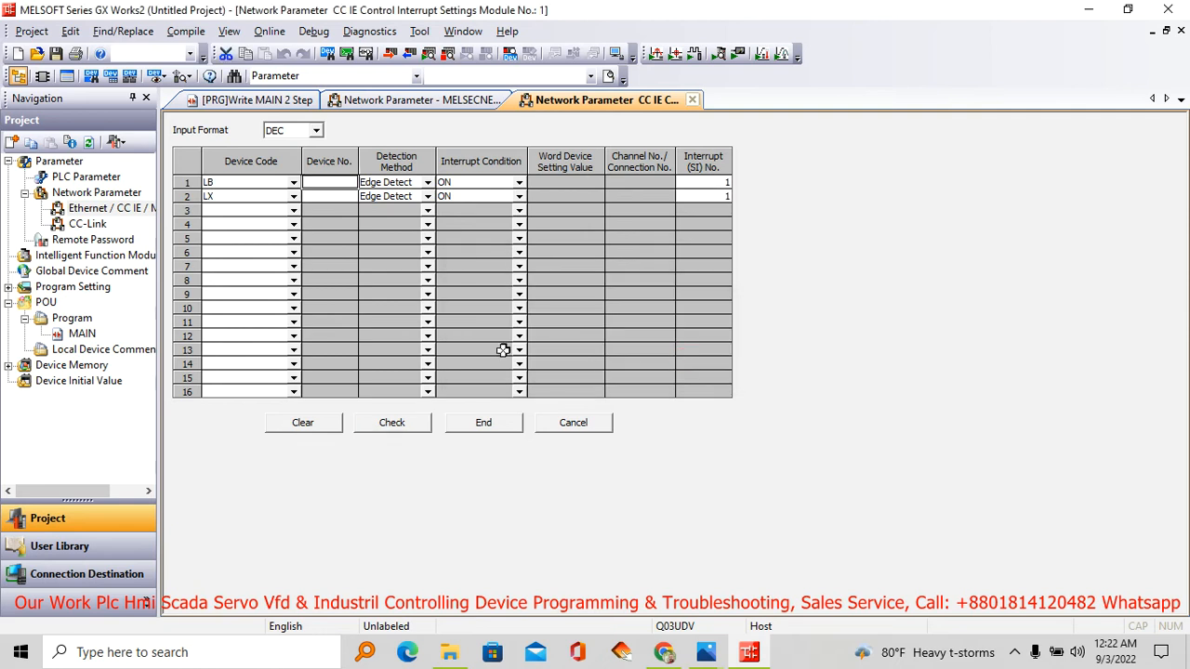
- Set the device number to 10 for the LB and LX rows, recheck the interrupt settings and apply them
left_click(338, 182)
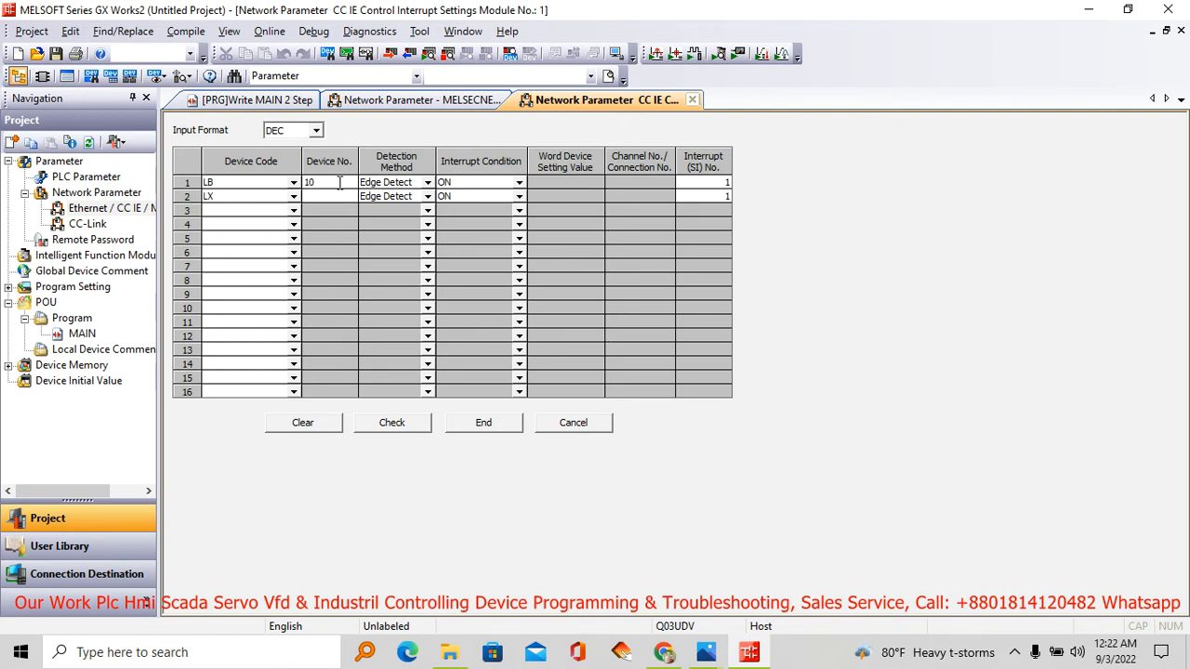
left_click(340, 199)
type("10")
key("Tab")
left_click(390, 429)
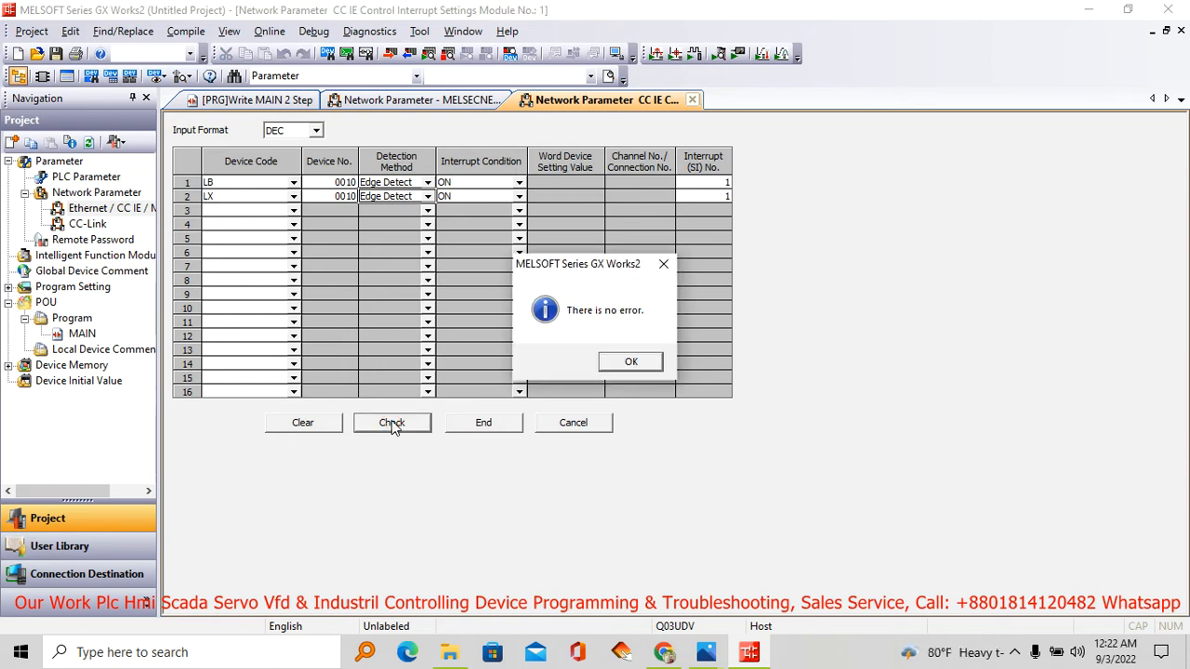
left_click(631, 360)
left_click(507, 425)
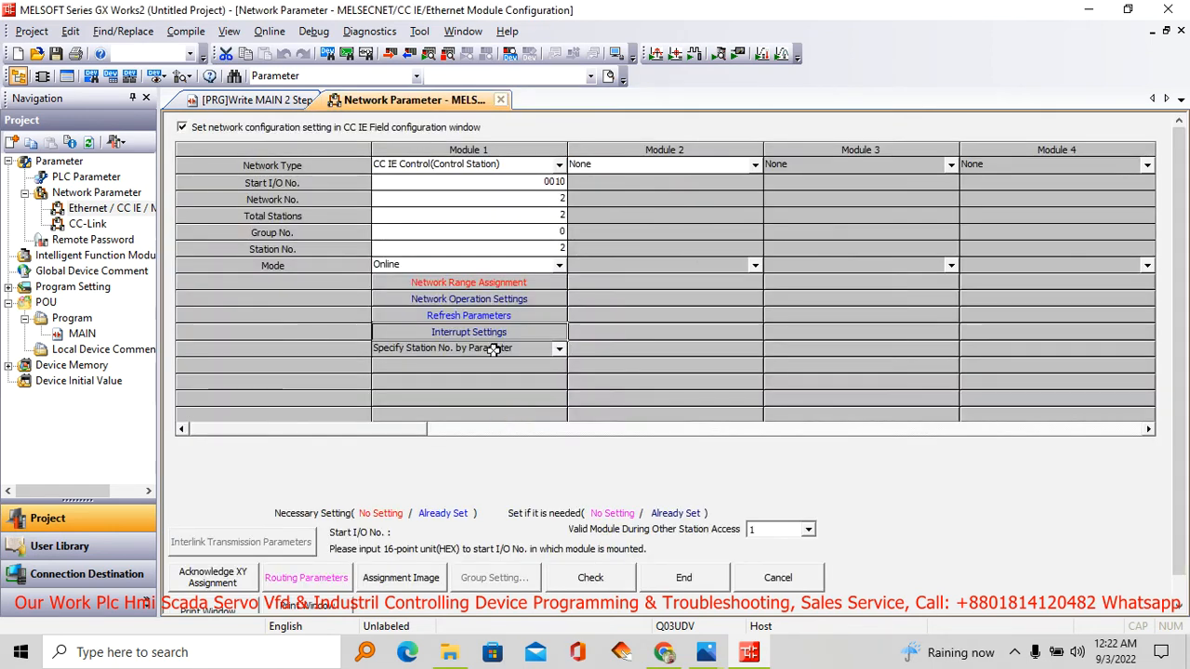
- In Module 1's network range assignment, set the LB start to 0010 for station 1 and 0020 for station 2
left_click(502, 284)
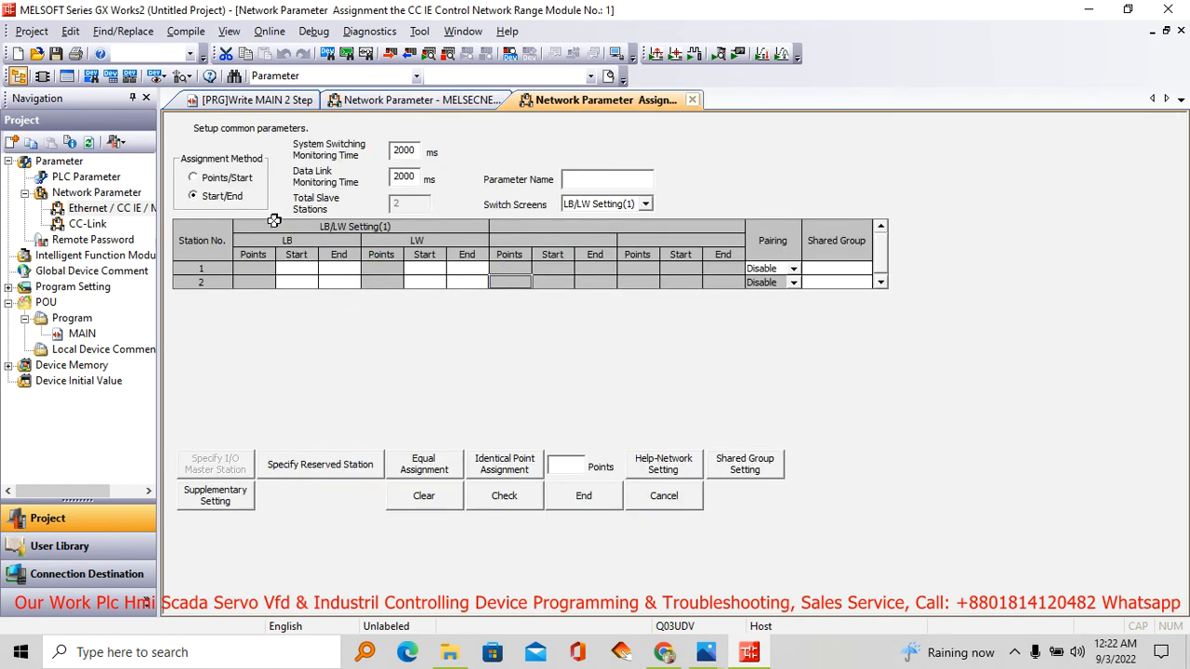
left_click(295, 268)
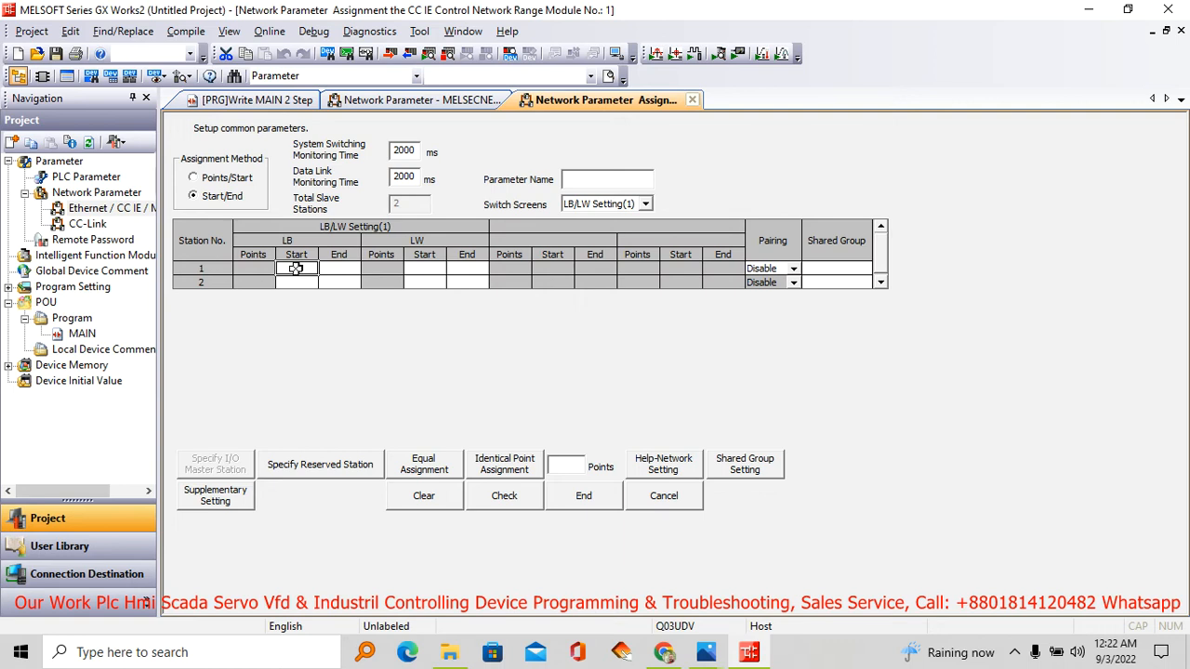
type("1")
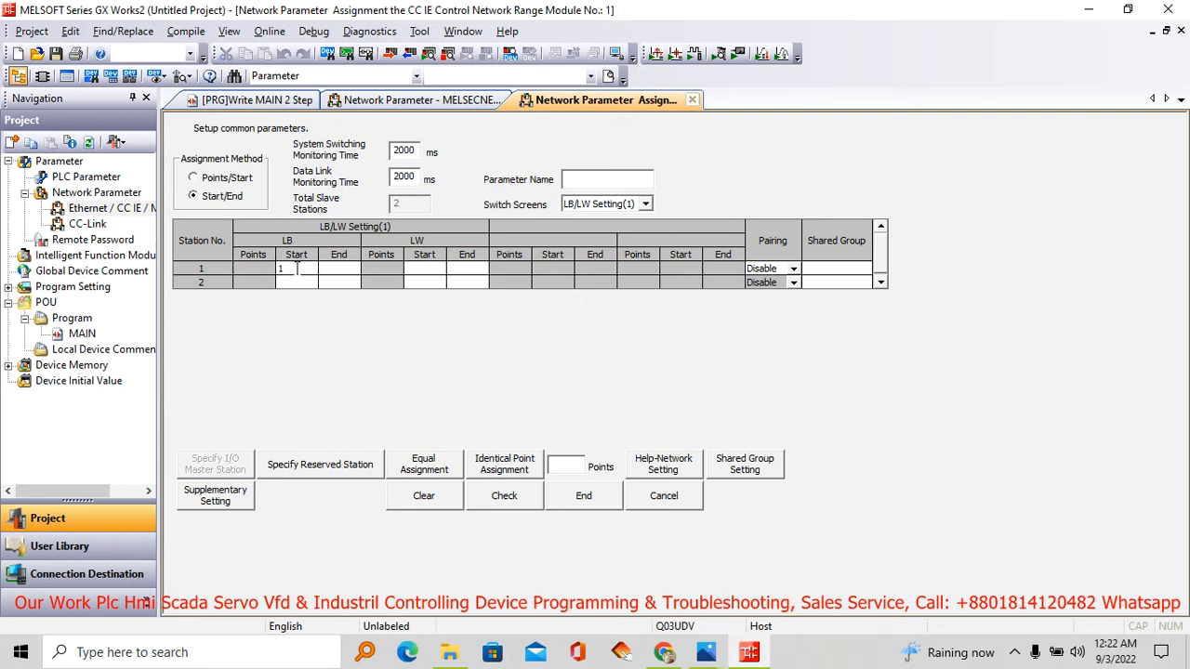
type("000")
key("Tab")
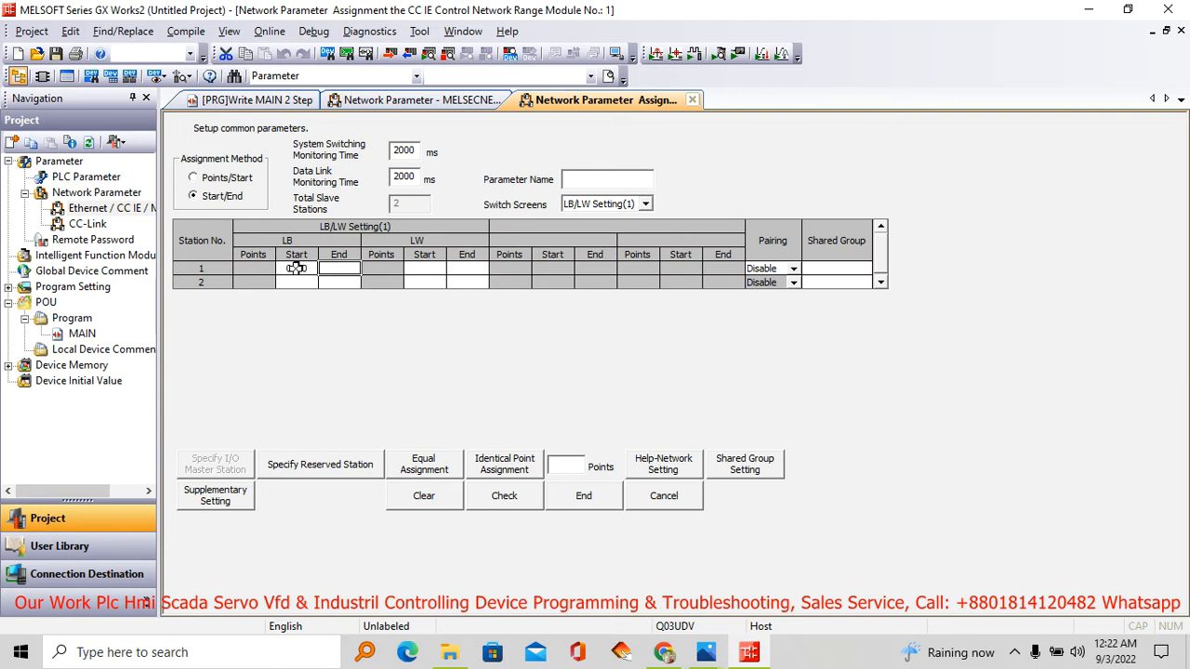
left_click(301, 282)
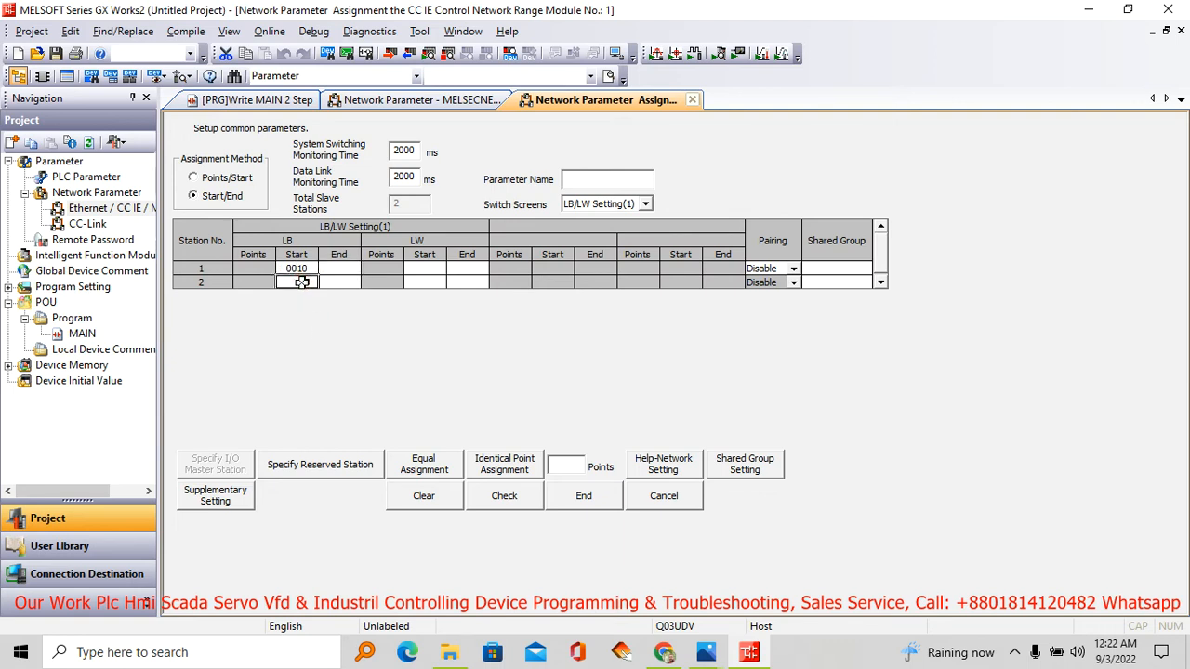
type("20")
key("Tab")
- Set the LB end to 001F for station 1 and 002F for station 2
left_click(342, 269)
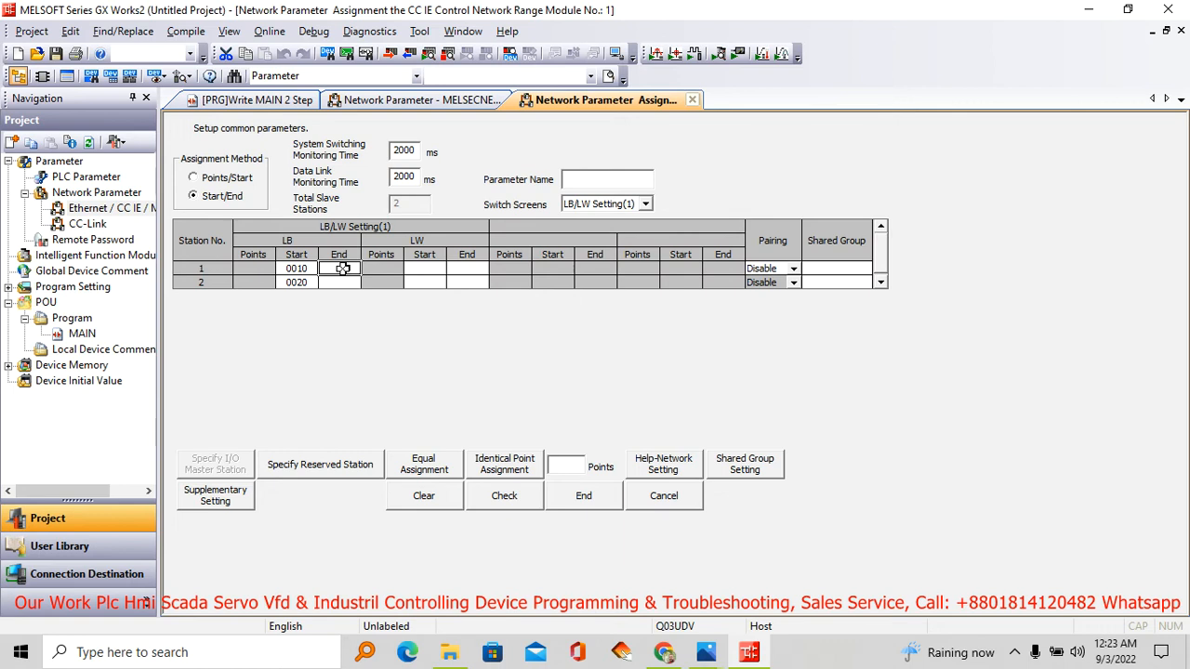
type("1f")
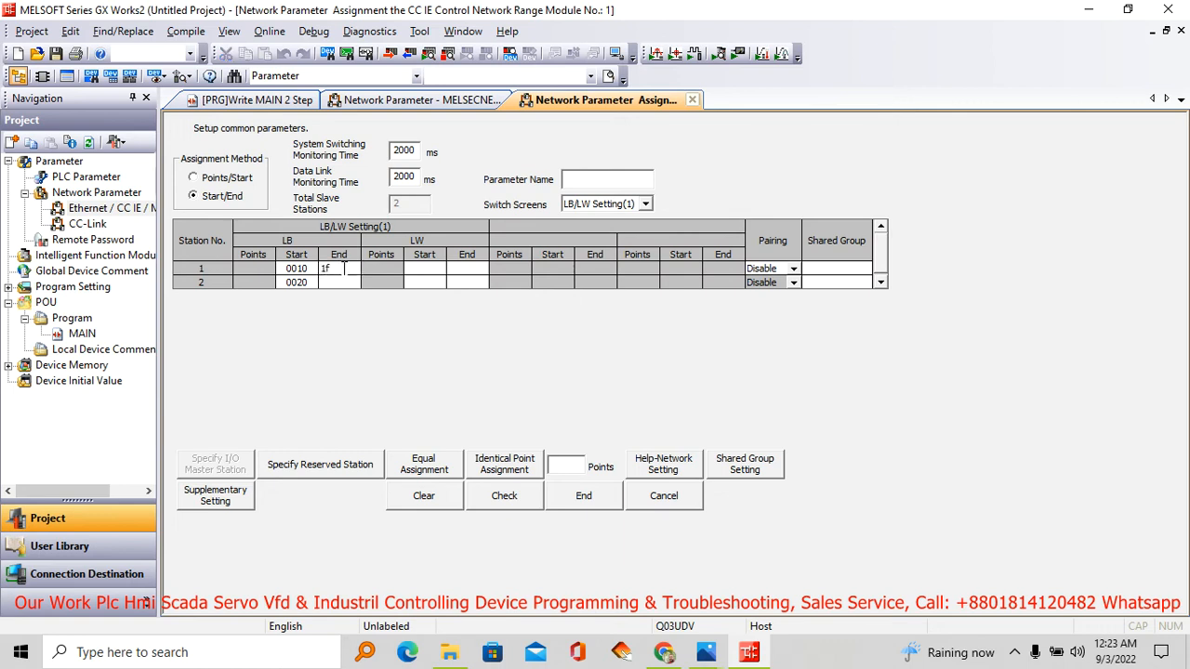
key("Tab")
left_click(337, 284)
type("2F")
key("Tab")
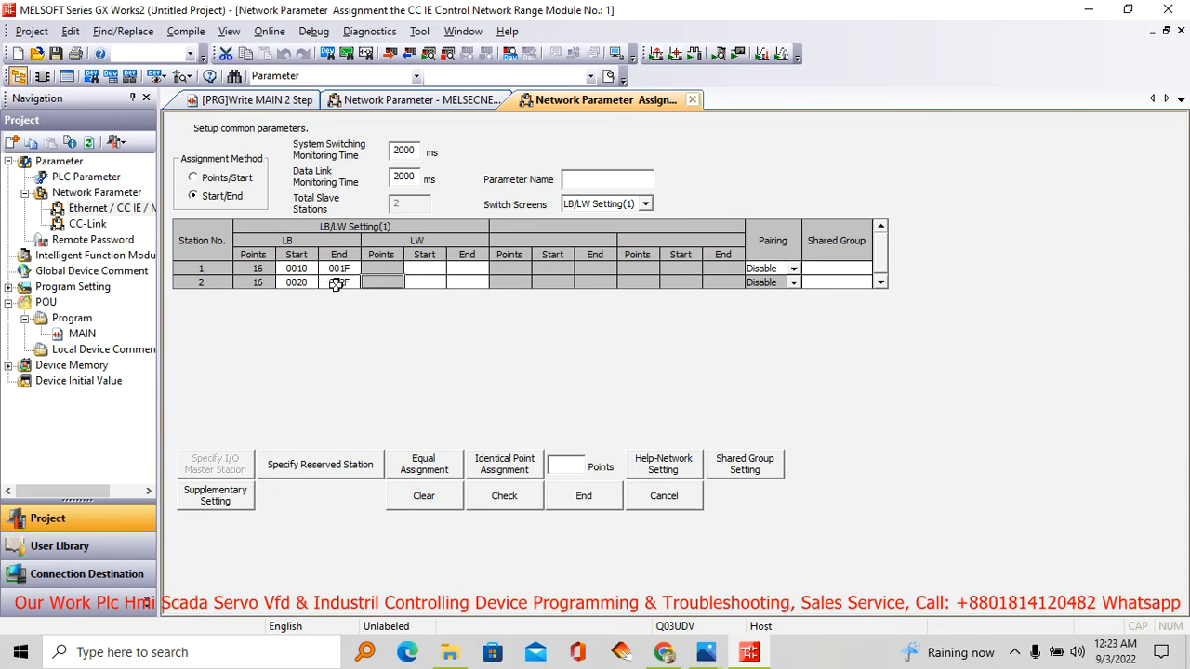
- Set the LW start to 00010 for station 1 and 00020 for station 2
left_click(428, 270)
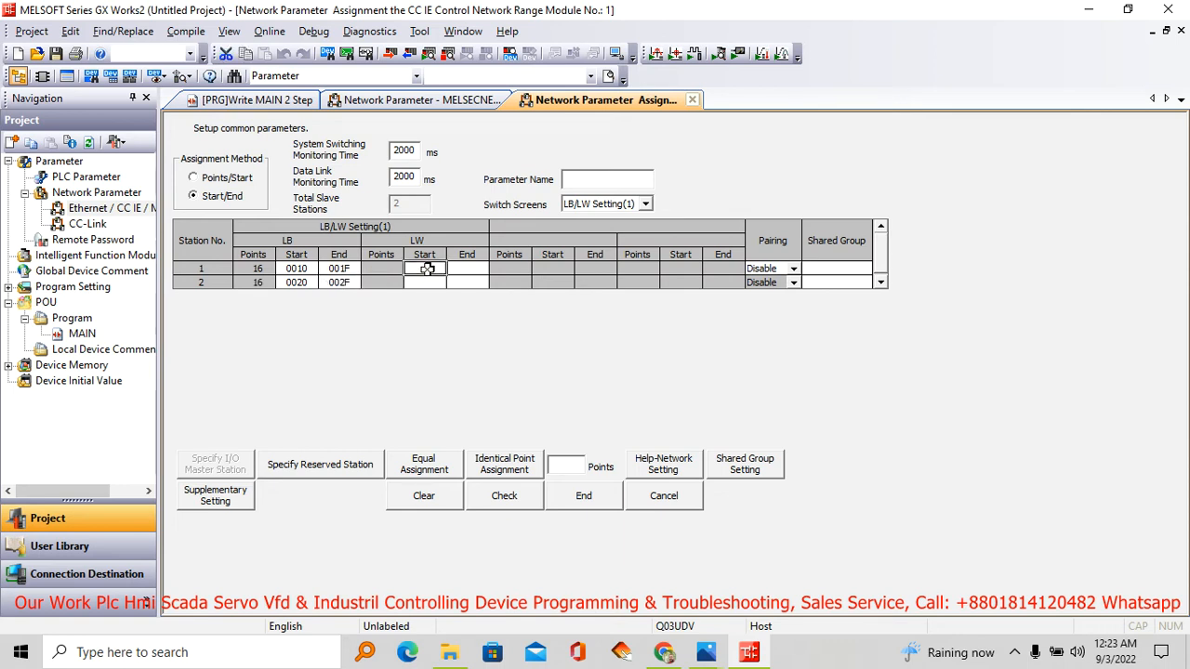
type("10")
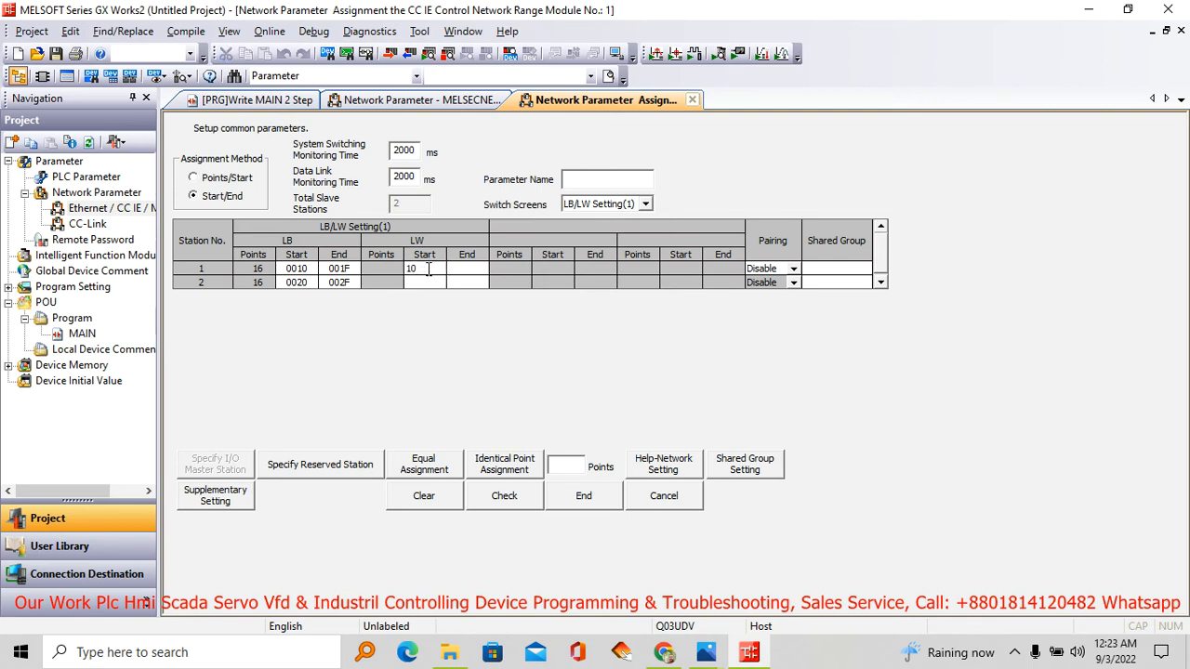
key("Tab")
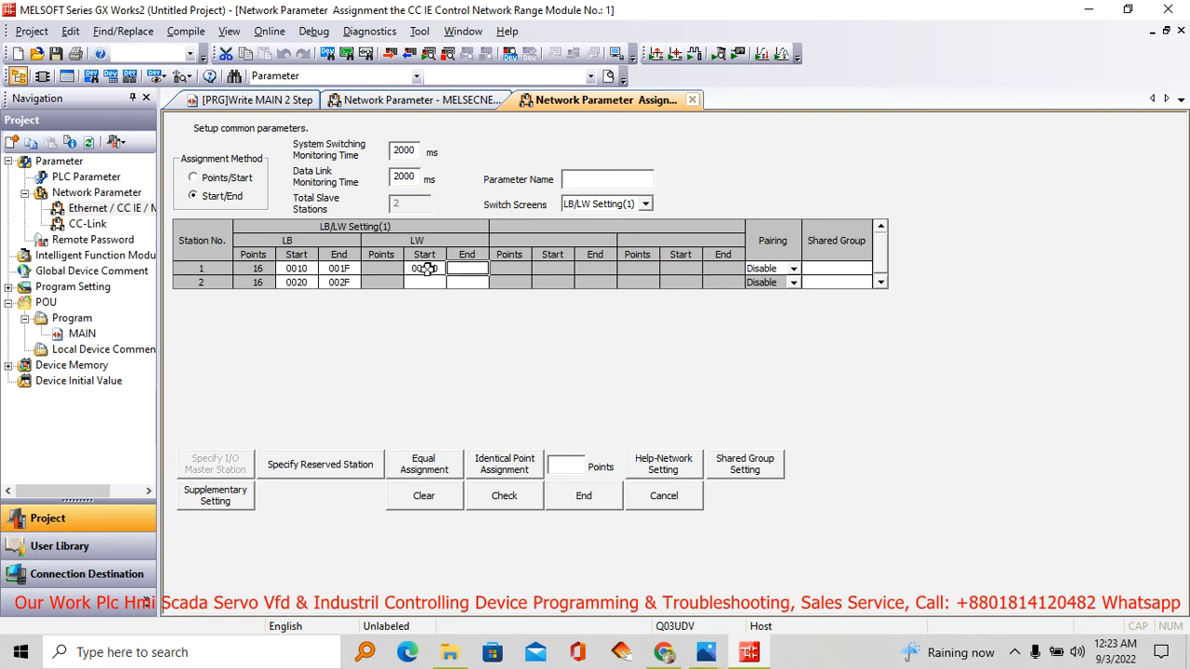
left_click(431, 284)
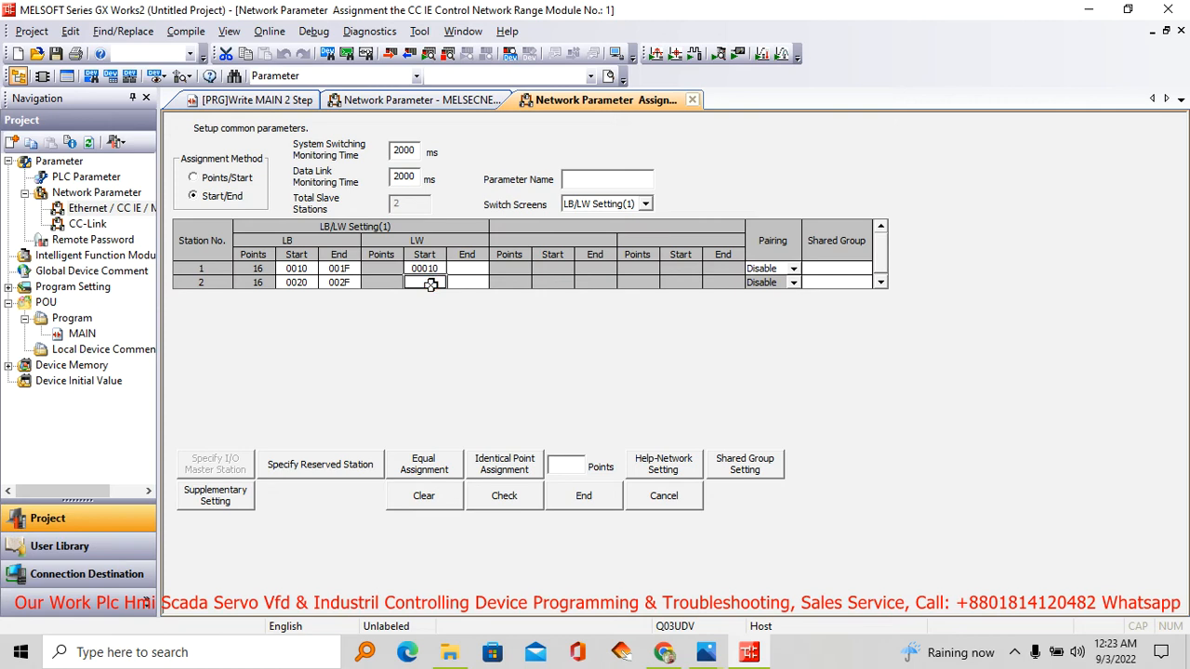
type("20")
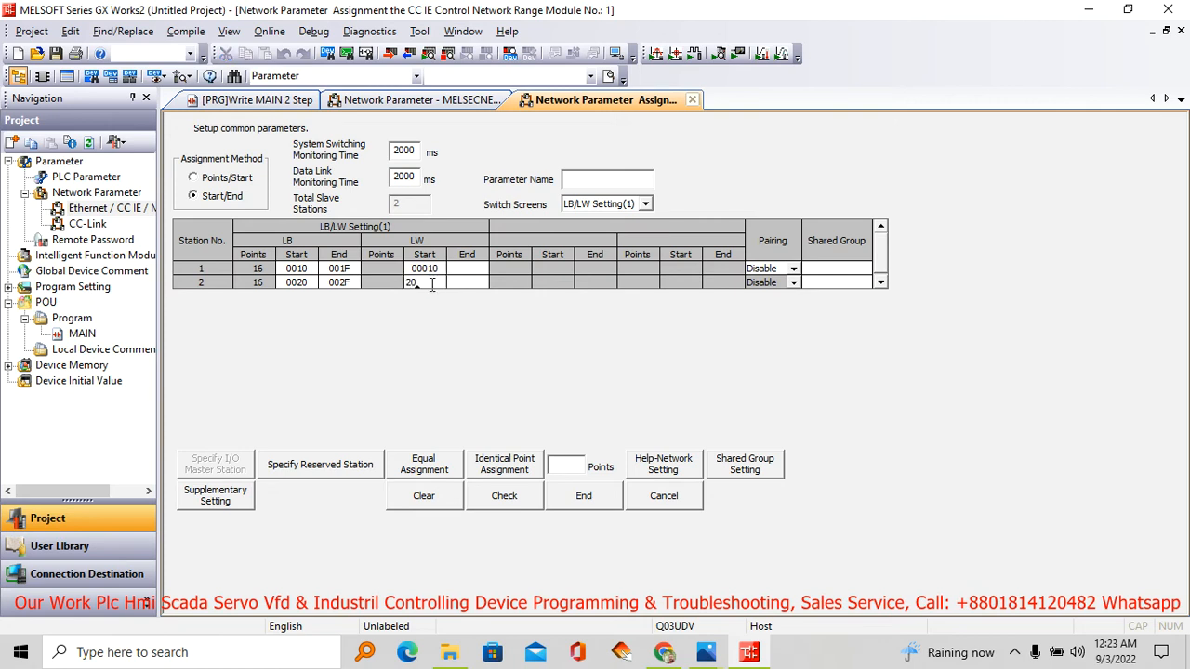
key("Tab")
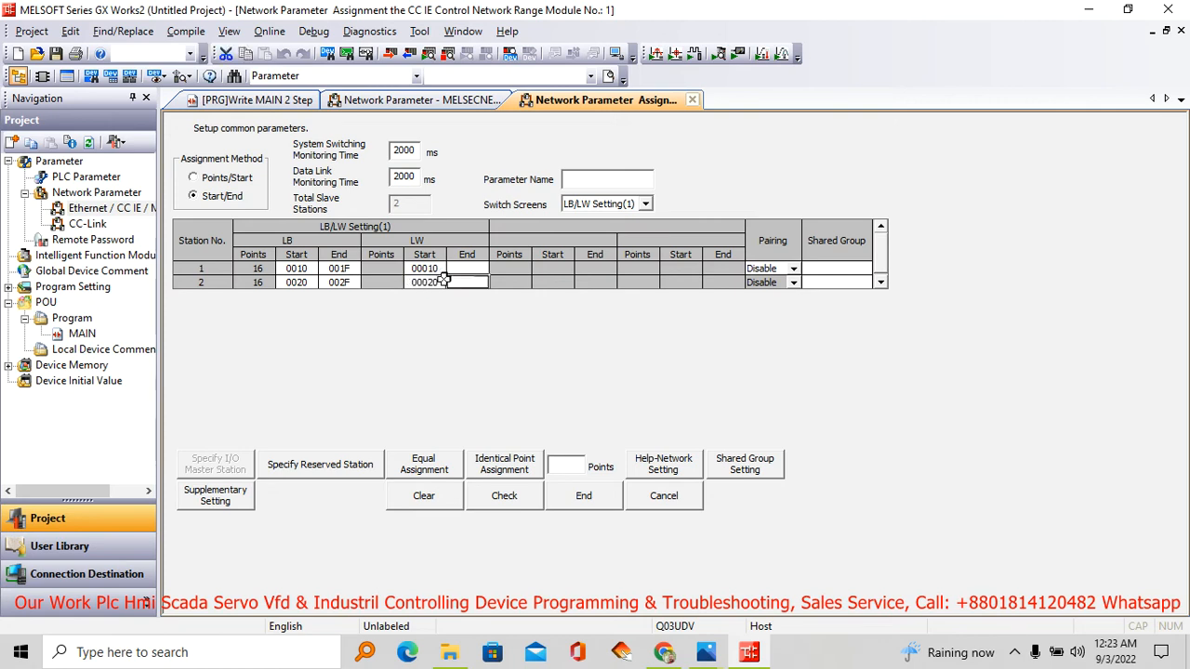
- Set the LW end to 0001F for station 1 and 0020F for station 2
left_click(471, 270)
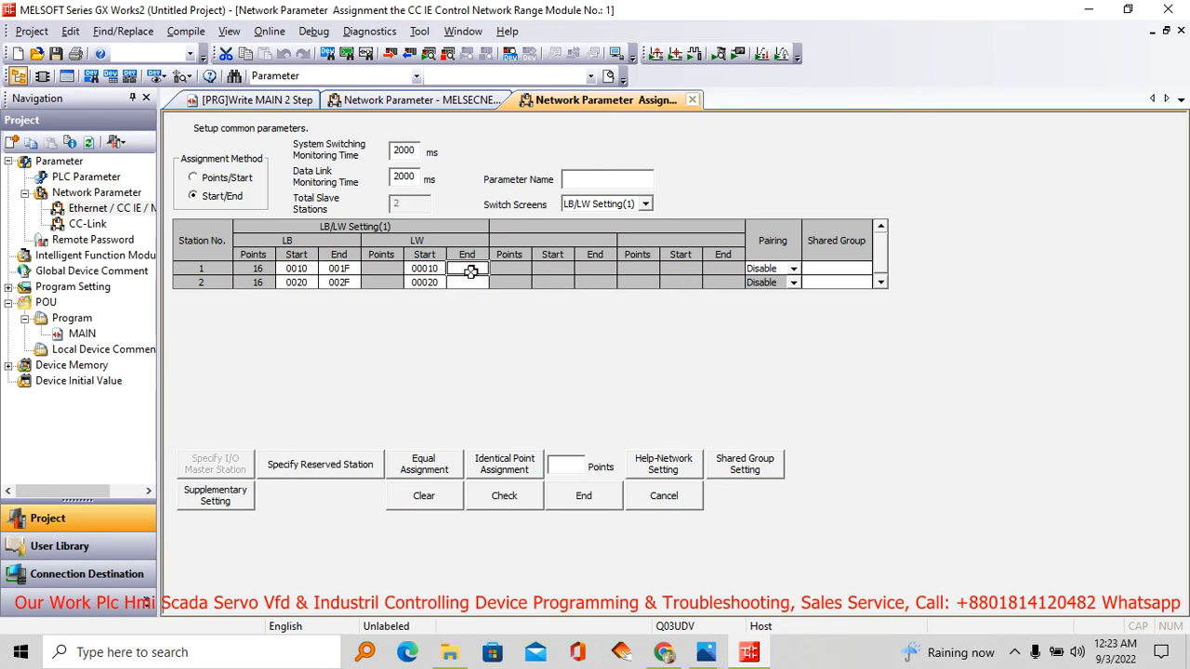
type("1")
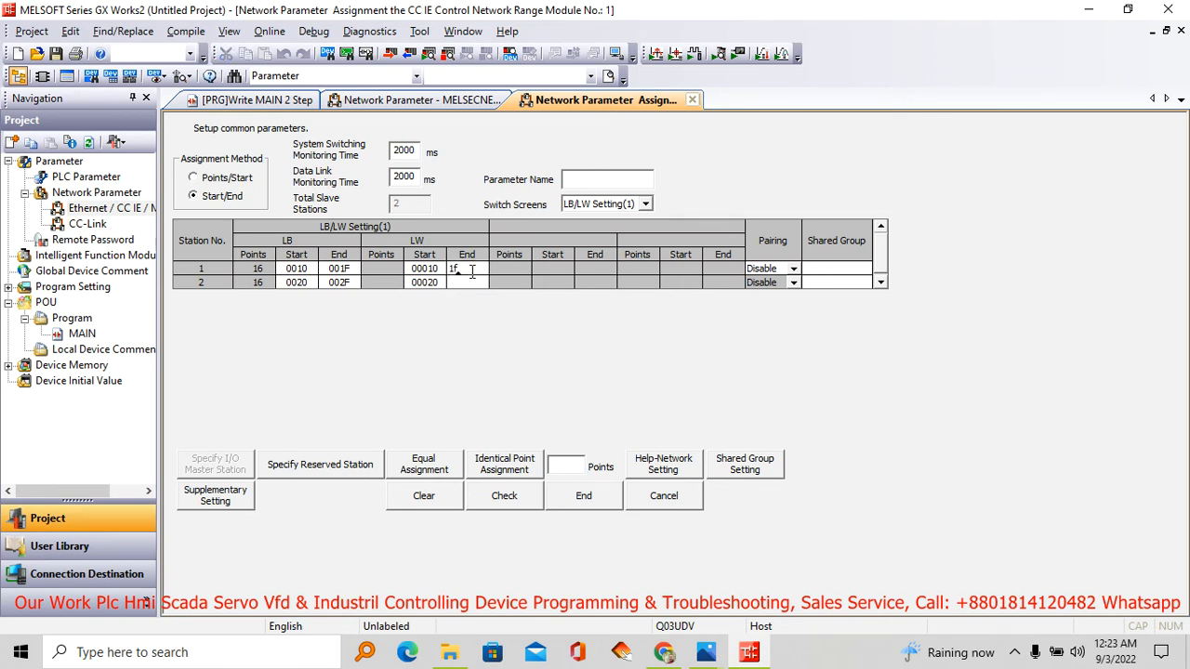
type("f")
left_click(478, 283)
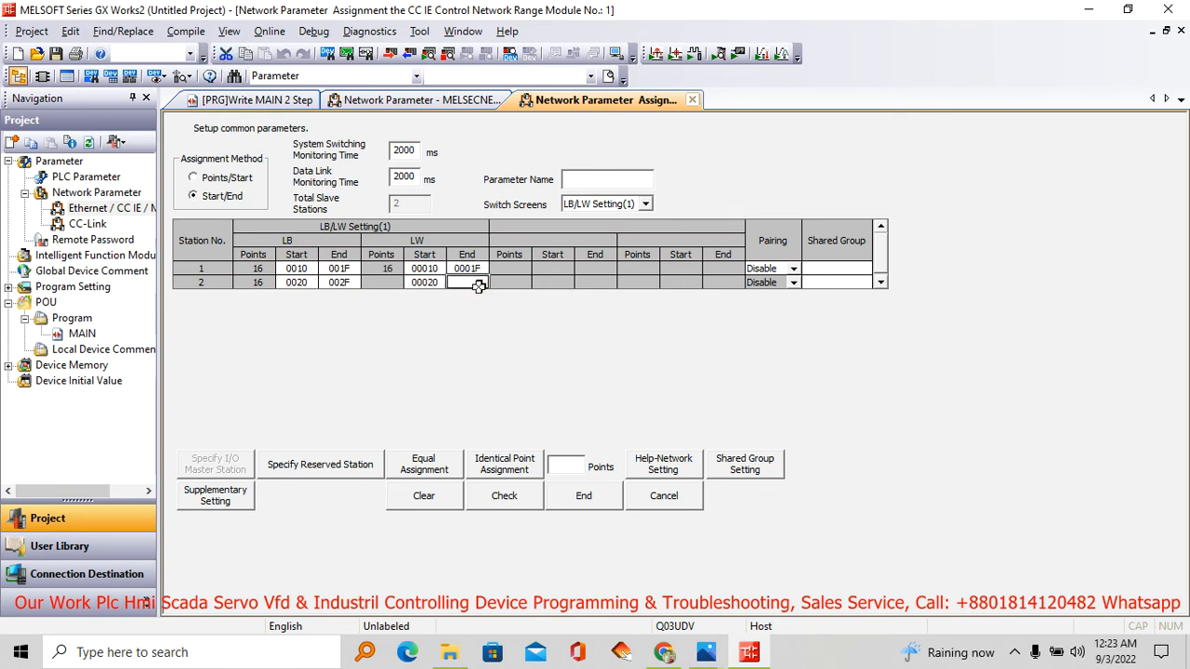
type("20")
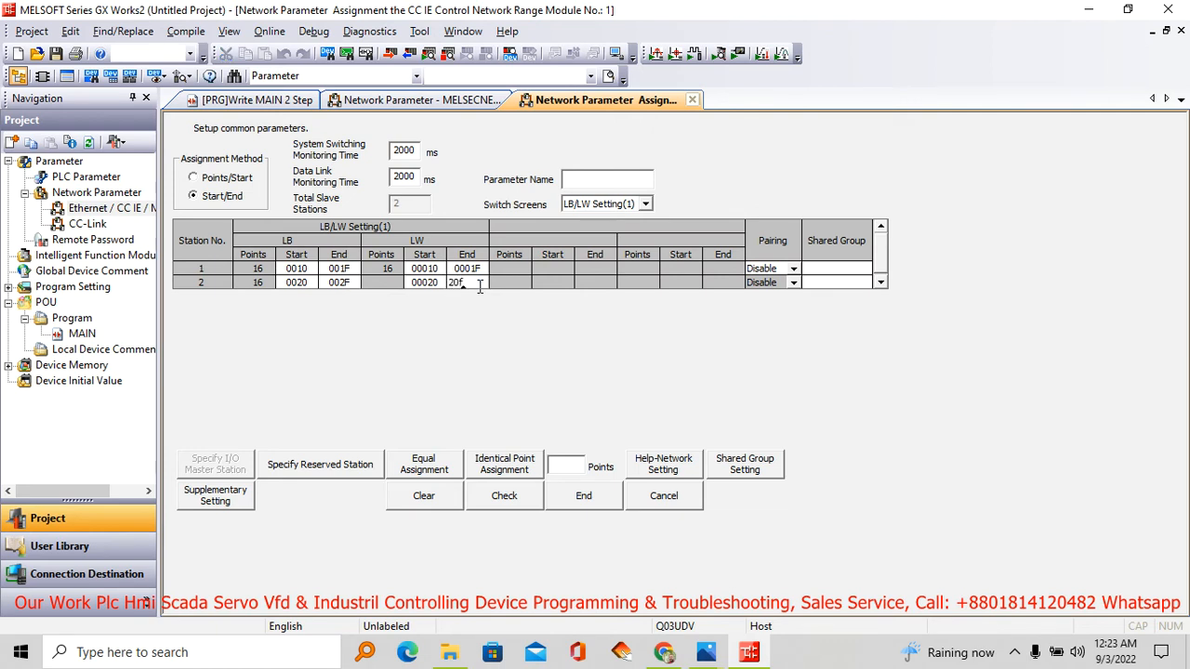
type("f")
key("Return")
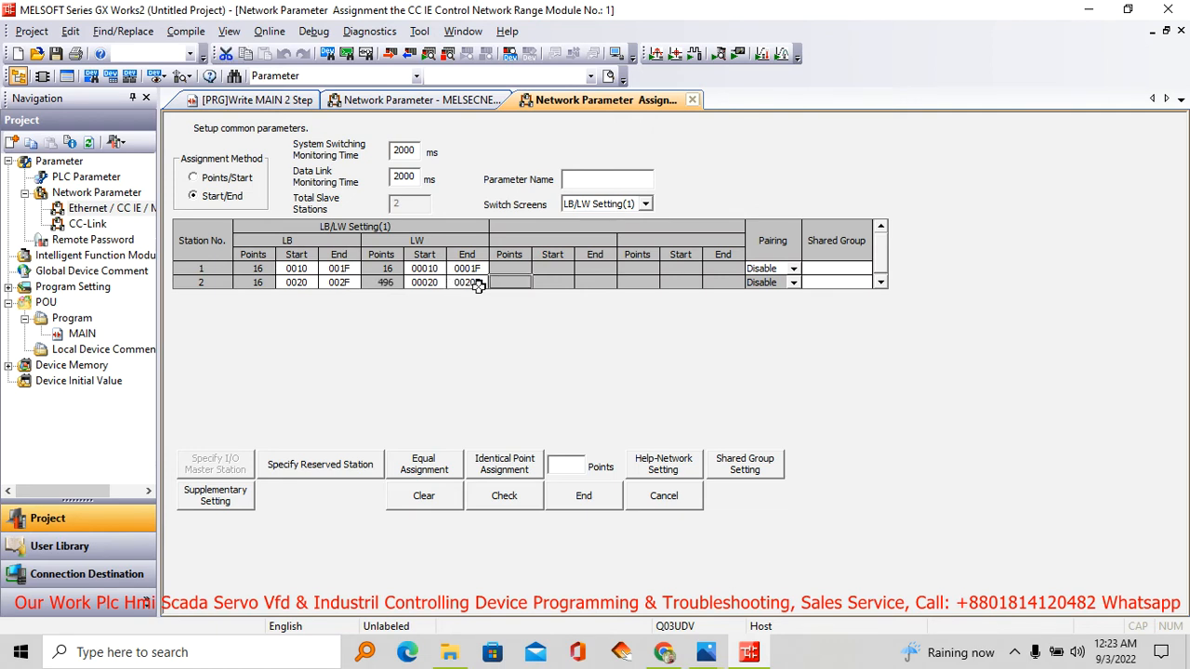
- Assign stations 1 and 2 to shared group 2 and check the network range assignment
left_click(826, 267)
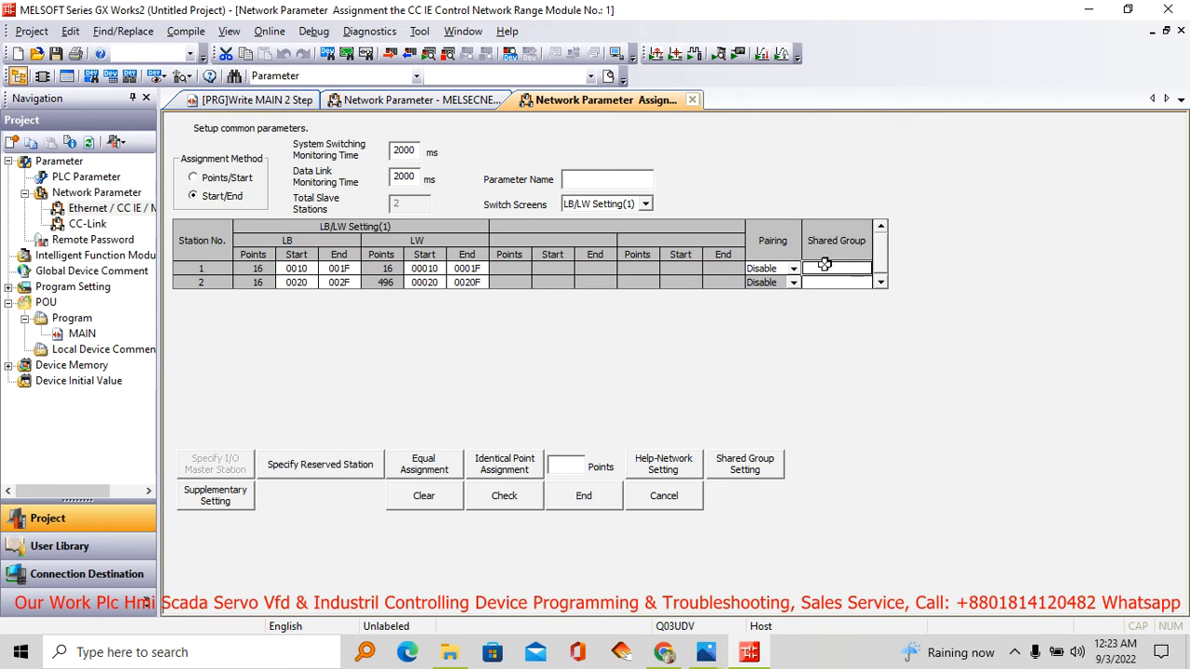
type("2")
left_click(839, 281)
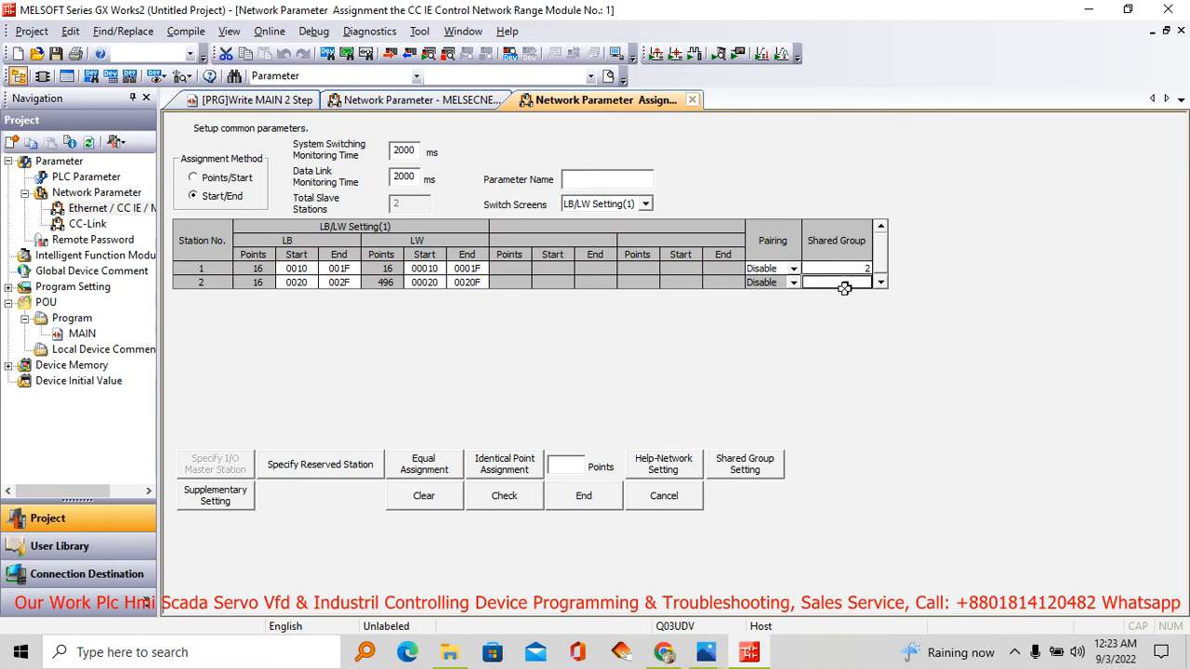
type("2")
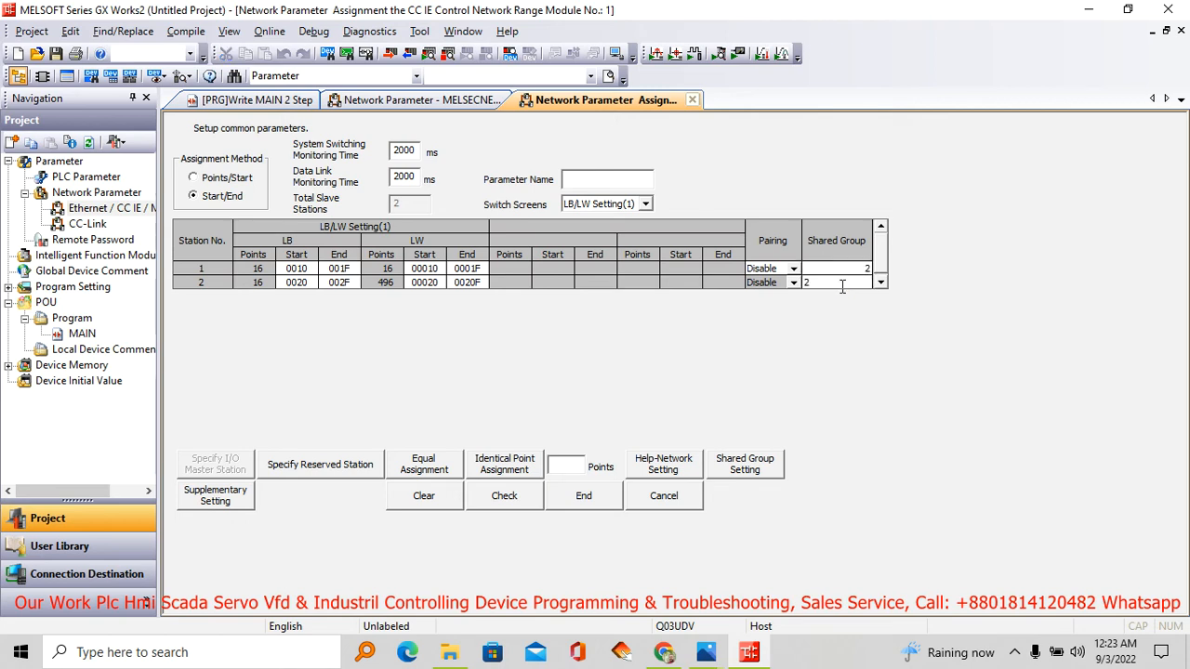
key("Return")
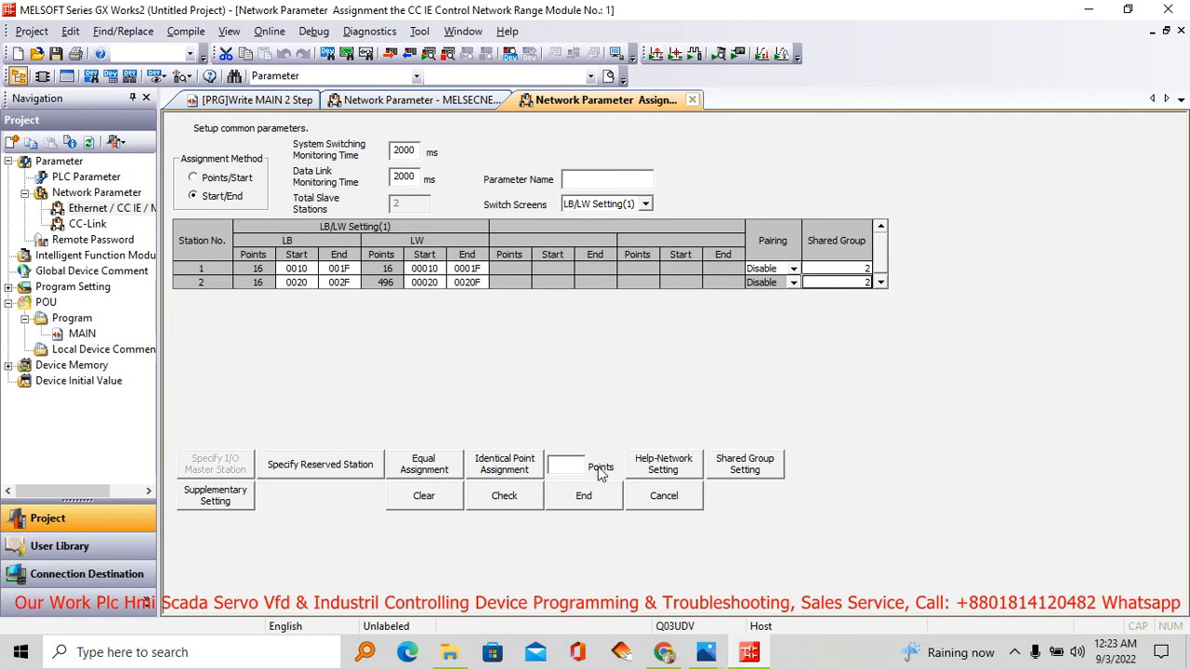
left_click(521, 509)
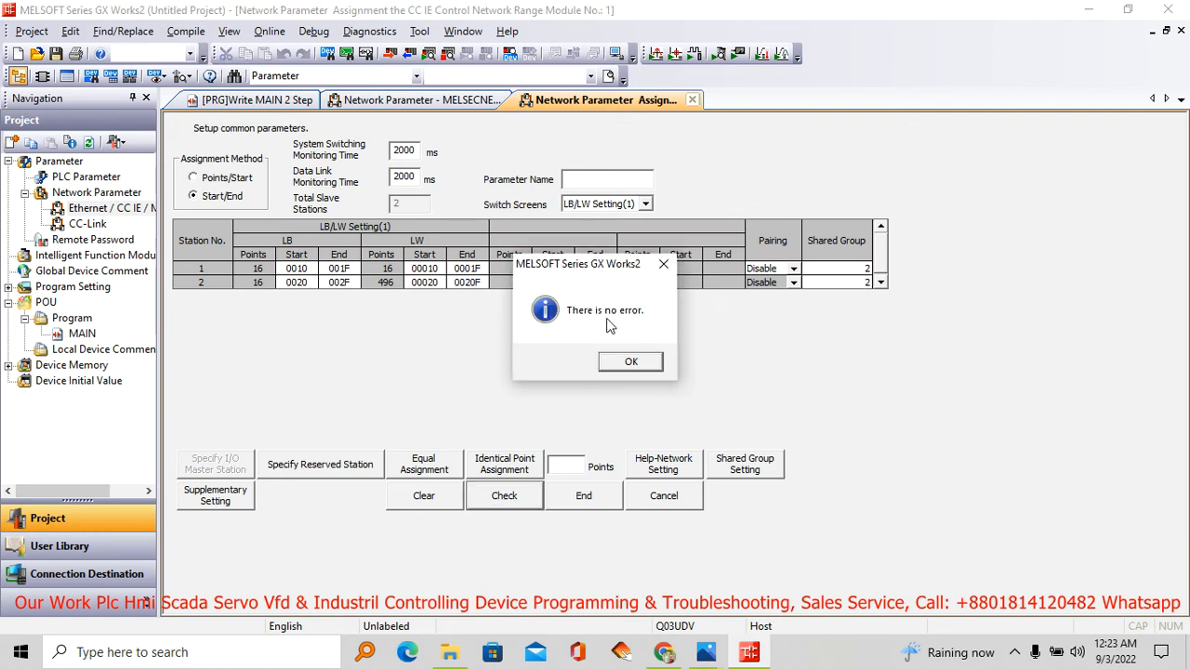
- Finish the network range assignment, check the CC IE Control module's network parameters, and apply them
left_click(631, 363)
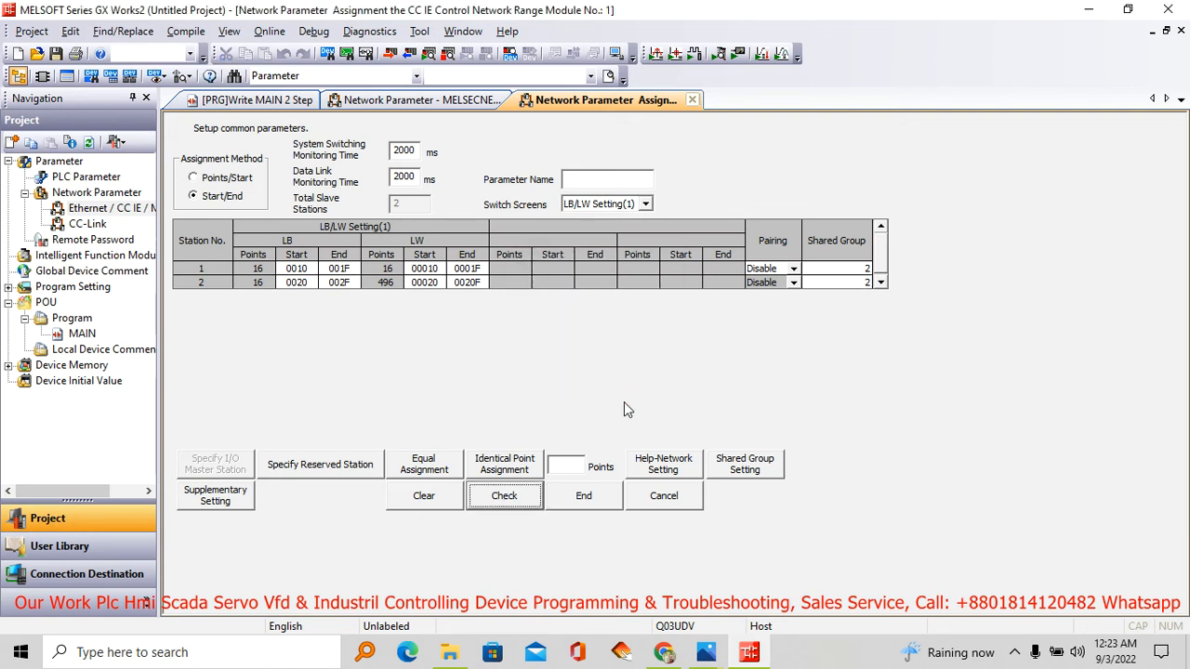
left_click(586, 495)
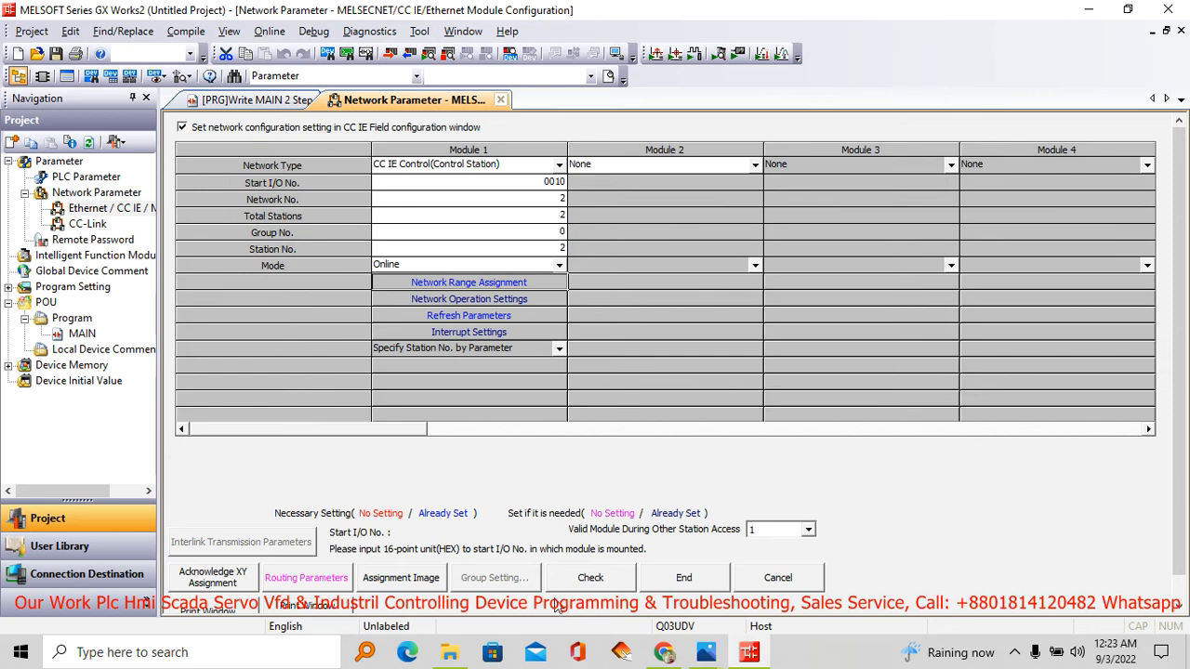
left_click(590, 578)
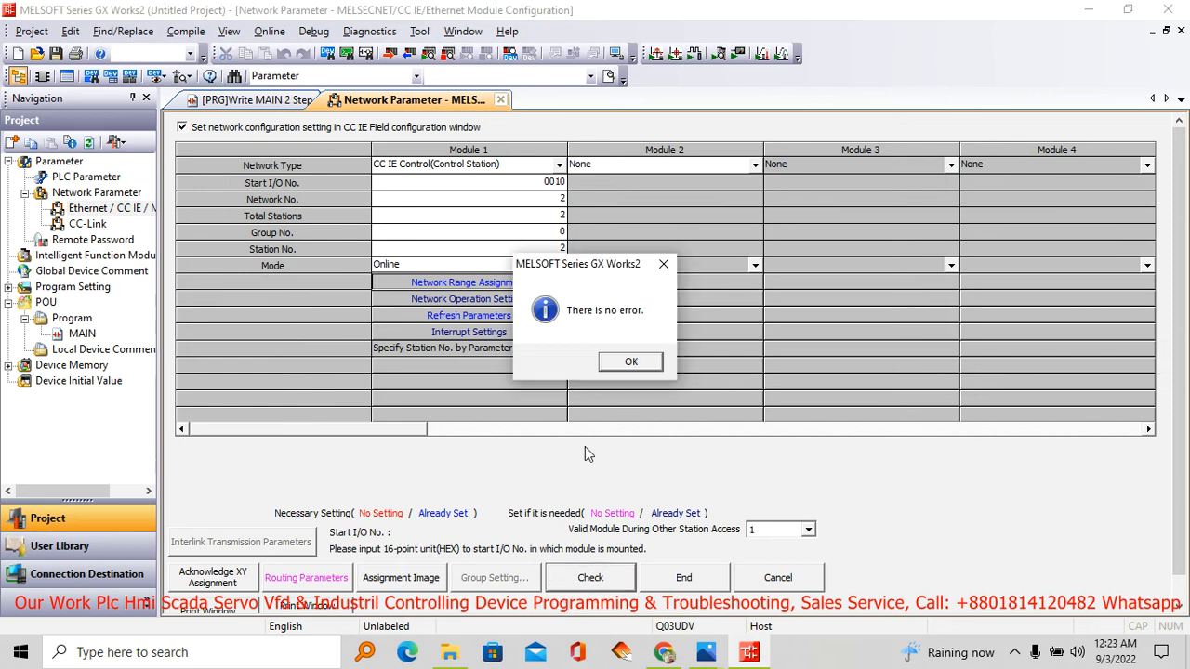
left_click(632, 363)
left_click(693, 578)
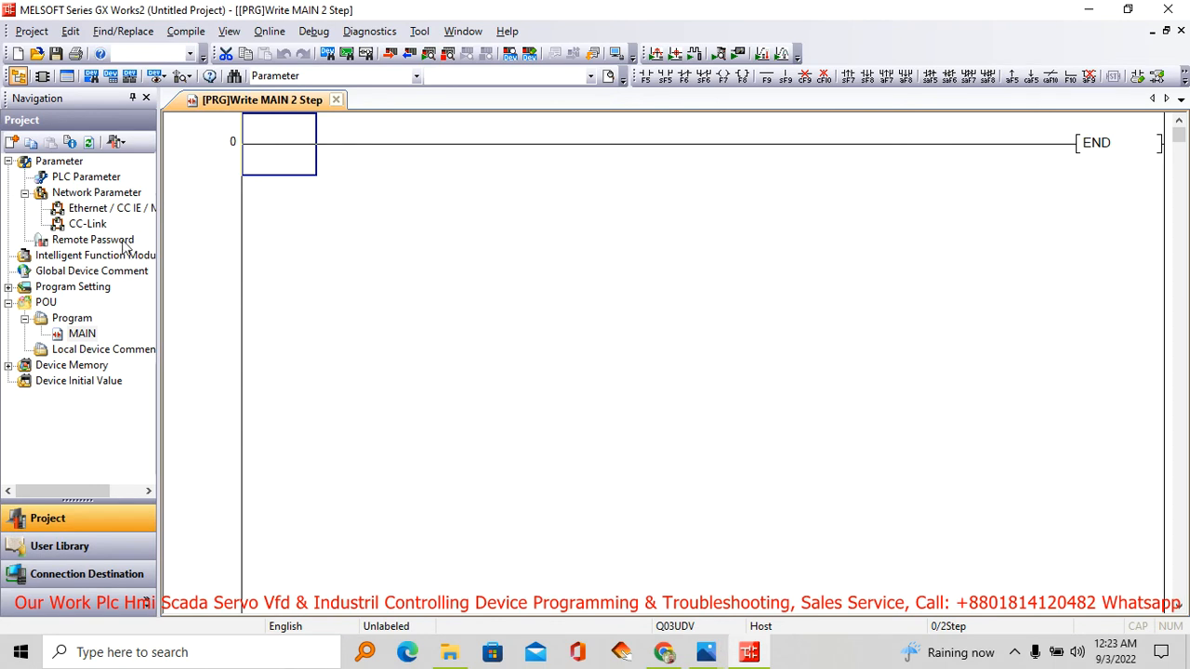
- Review the CC IE Control module's network parameters and the PLC's built-in Ethernet port settings
double_click(107, 210)
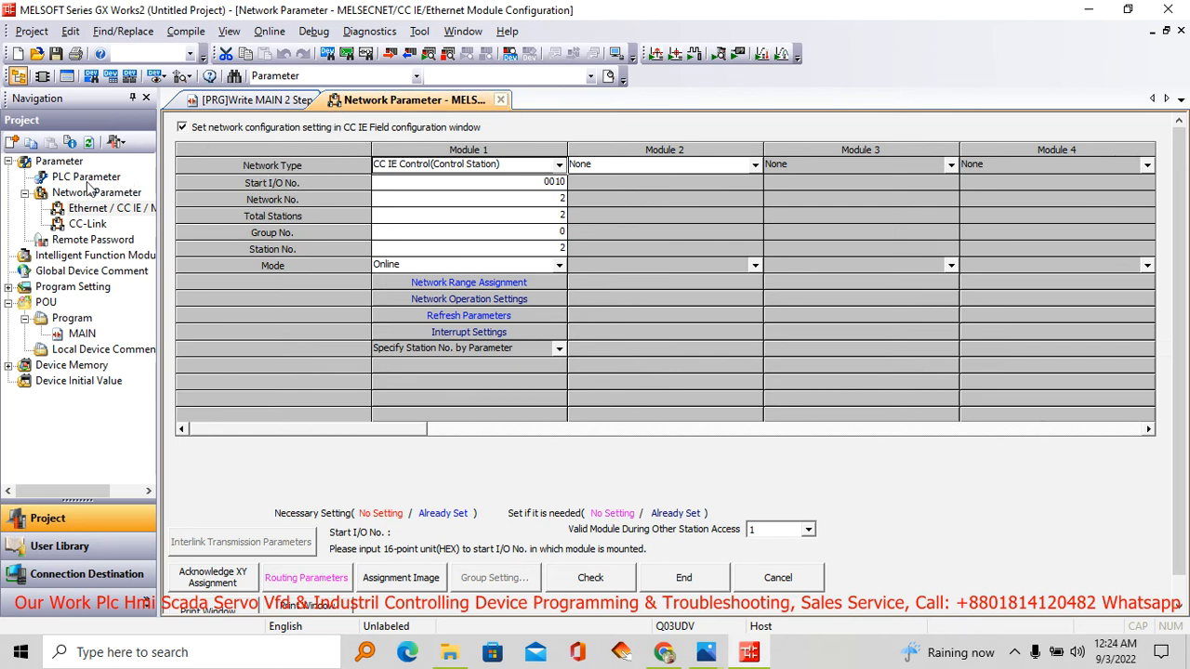
double_click(119, 178)
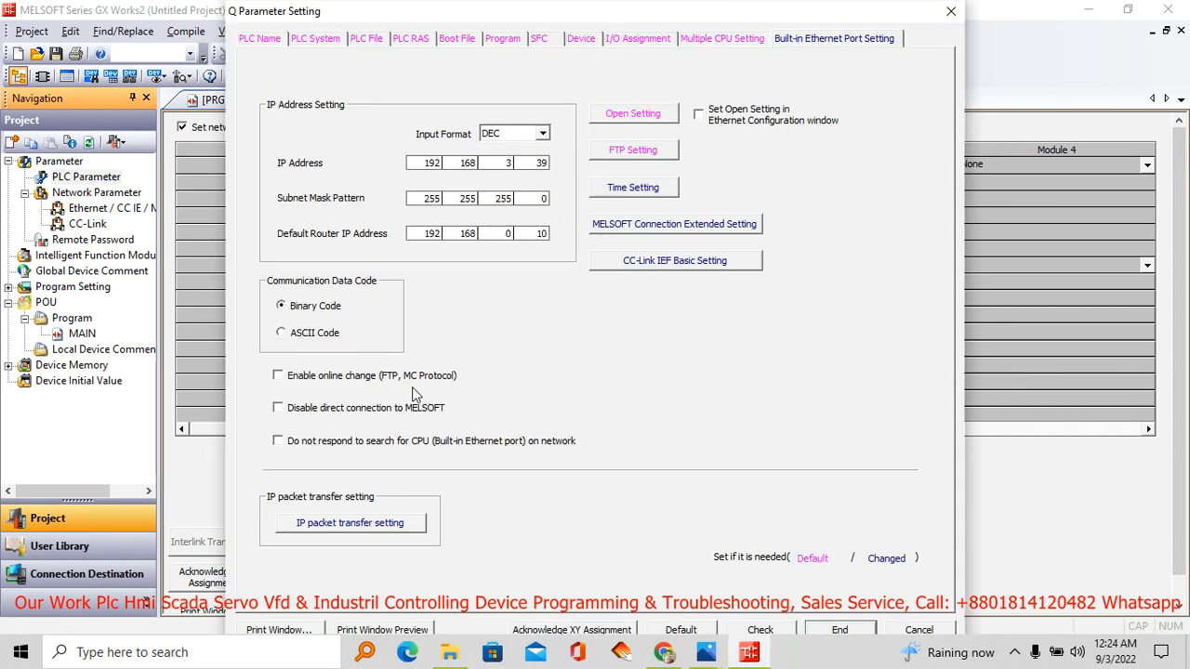
left_click(950, 10)
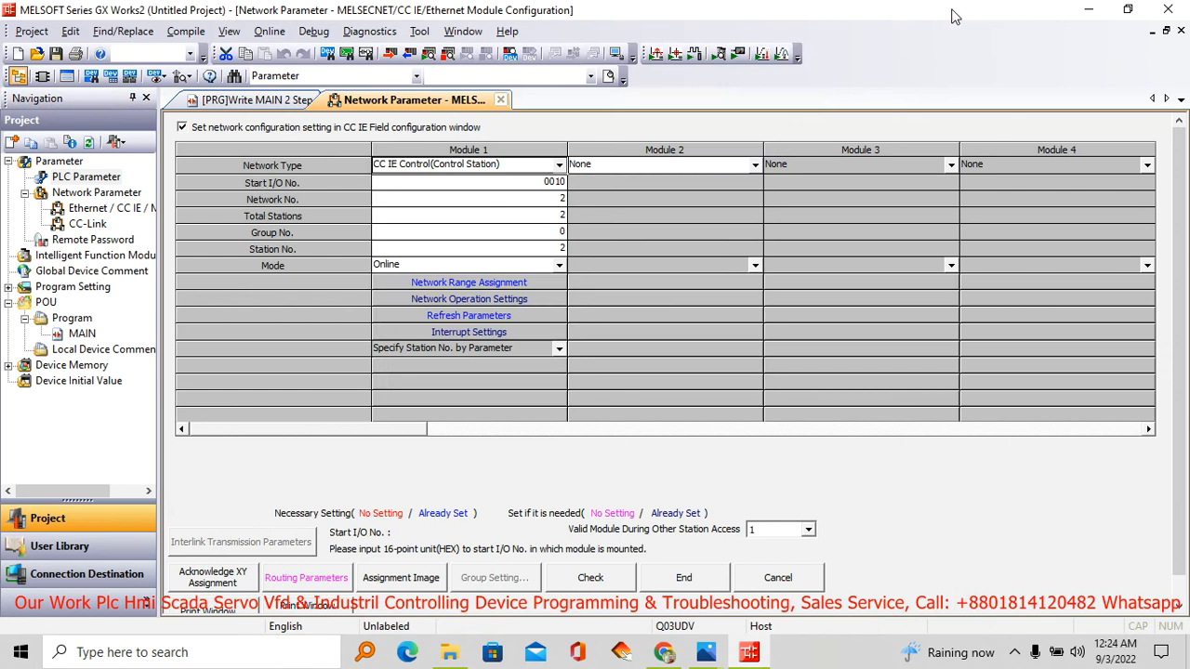
- In the MAIN ladder program, place a normally open contact X10 followed in series by a normally closed contact X11
left_click(270, 100)
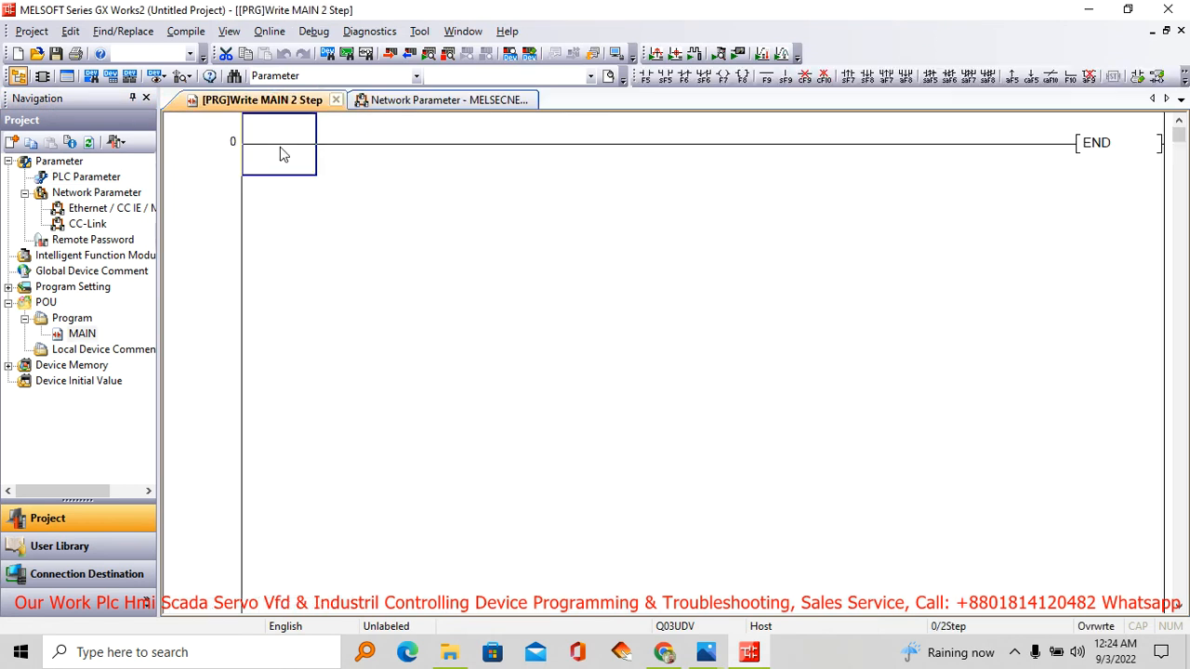
left_click(644, 78)
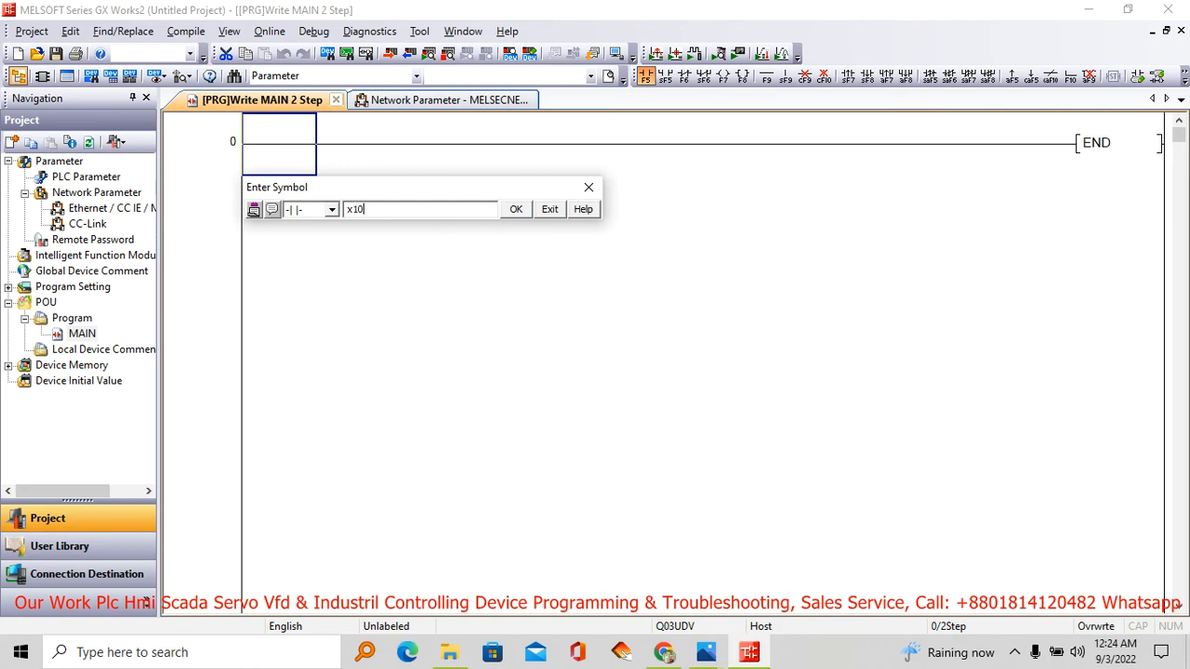
type("x10")
key("Return")
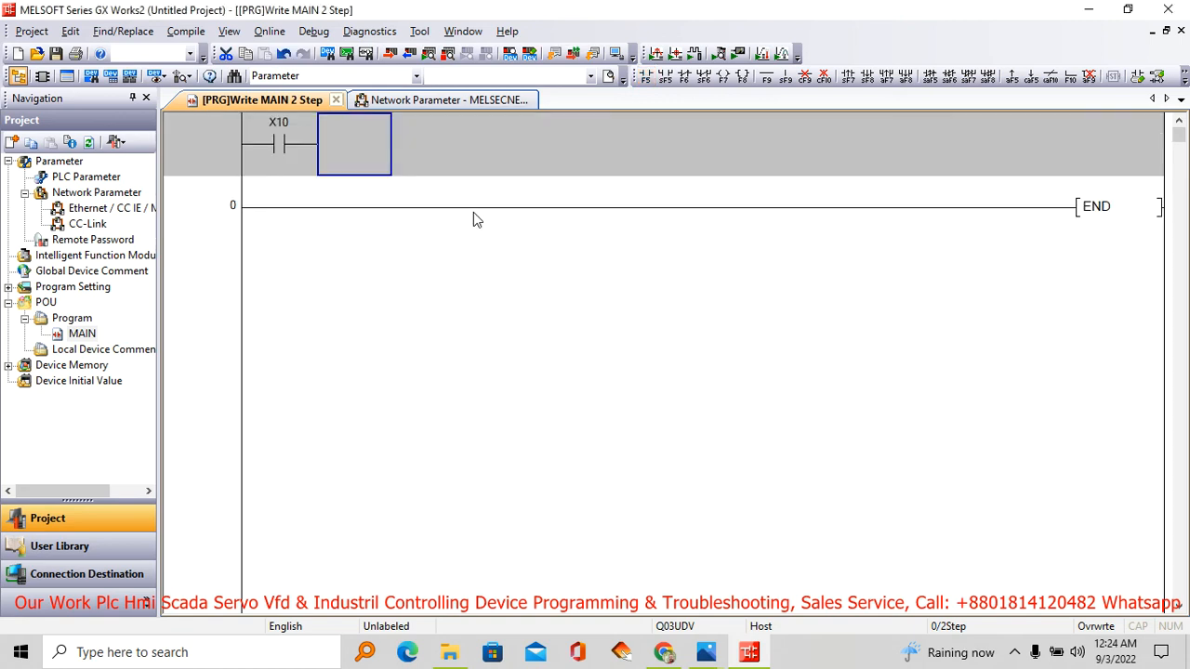
left_click(685, 77)
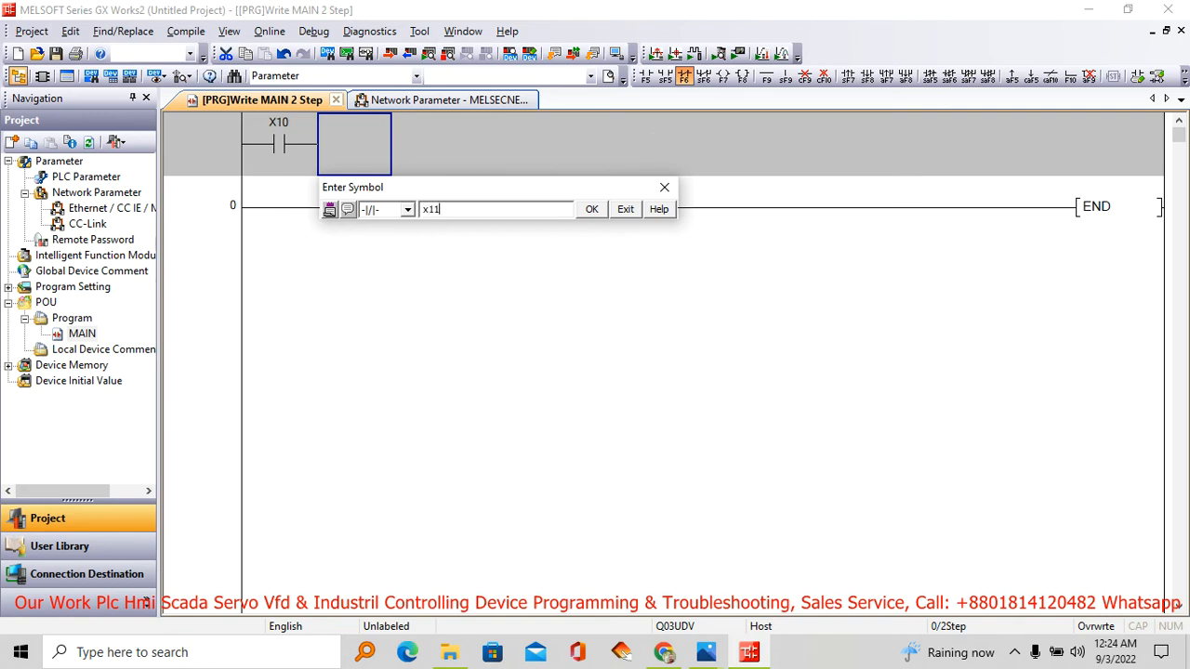
type("x11")
key("Return")
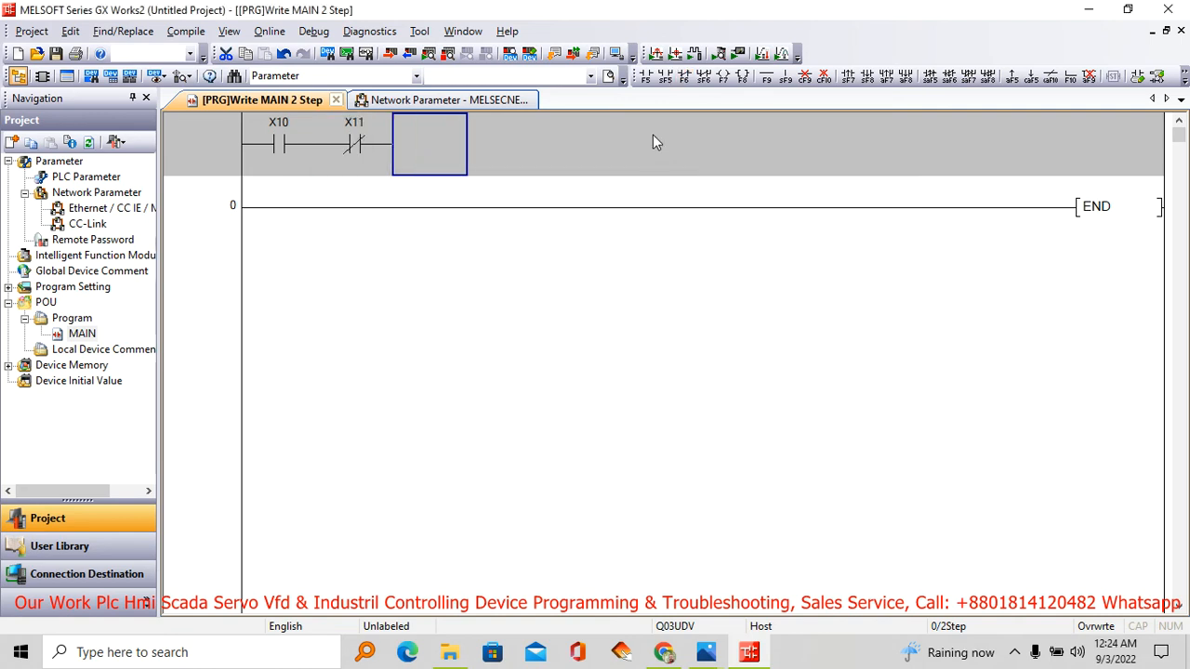
- End the first rung with an output coil Y10
left_click(724, 77)
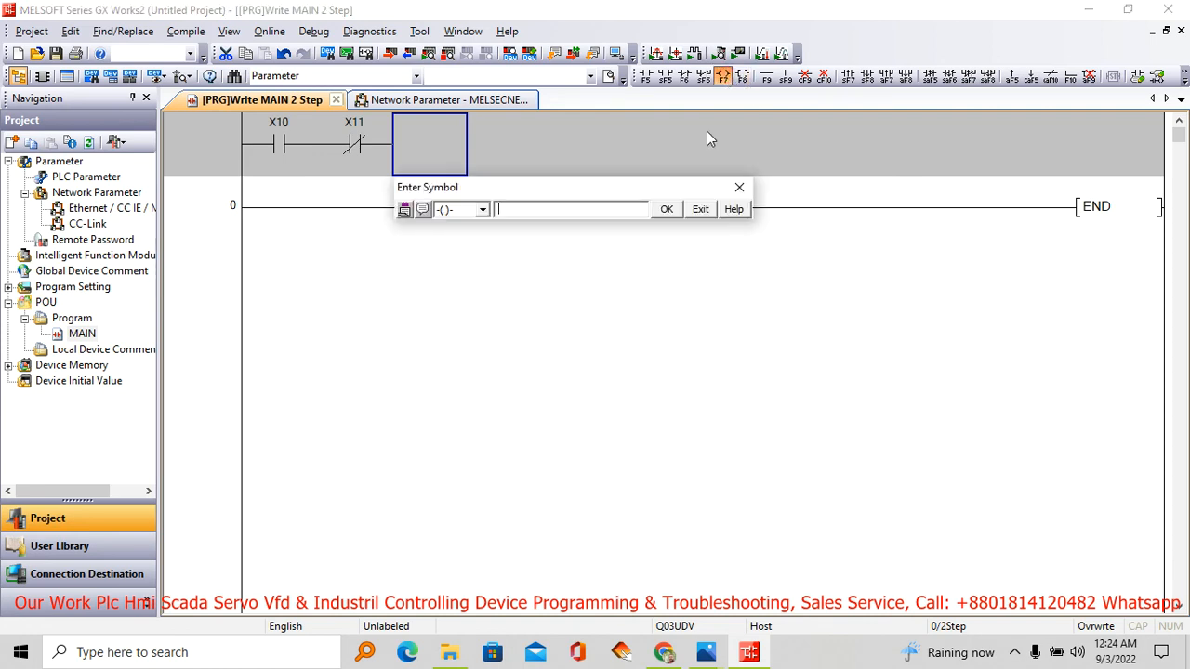
type("y10")
key("Return")
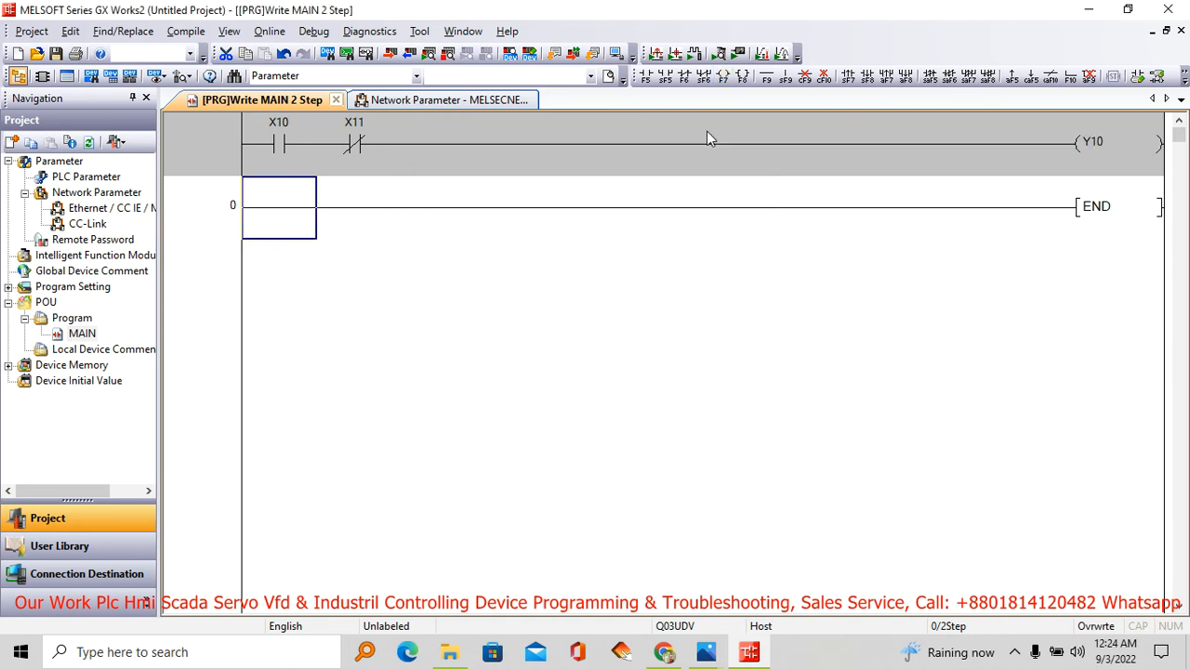
- Add a normally open Y10 contact in parallel with X10 and join the branch before X11 with a vertical line
left_click(646, 77)
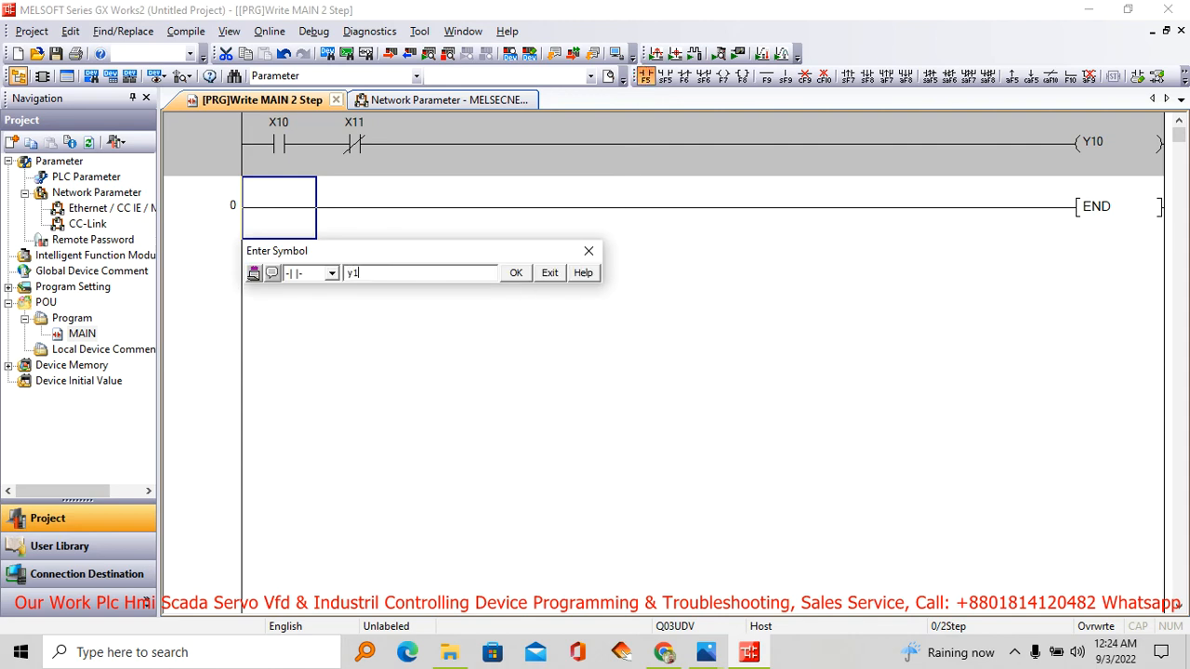
key("Return")
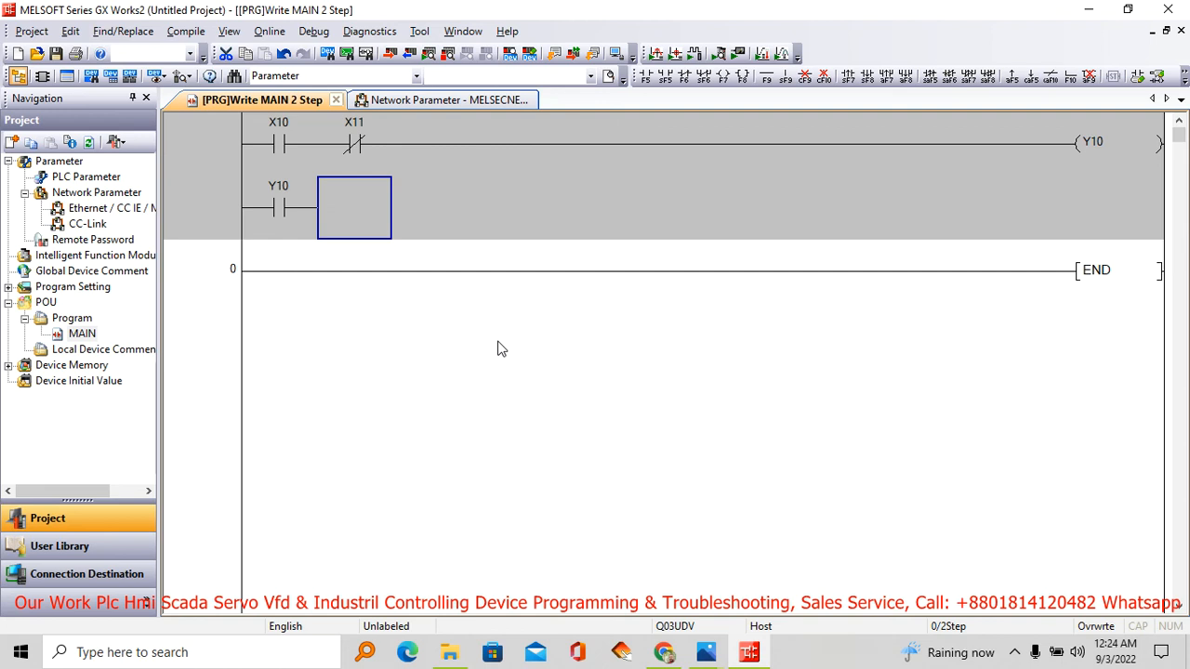
left_click(359, 144)
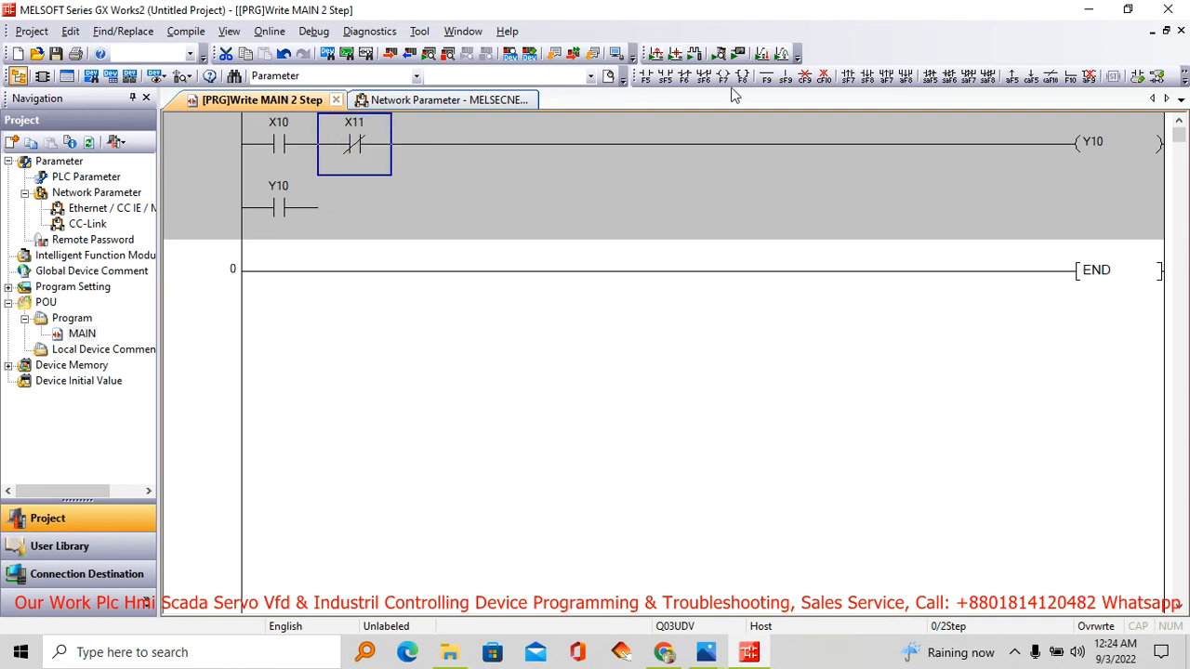
left_click(784, 78)
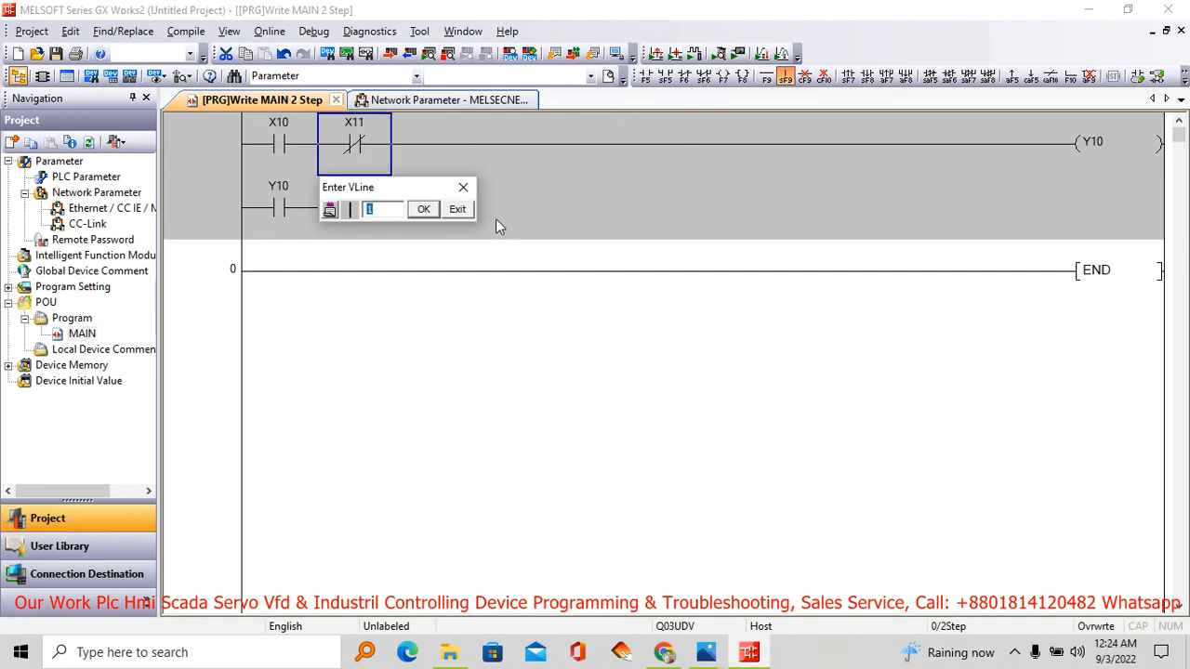
left_click(430, 211)
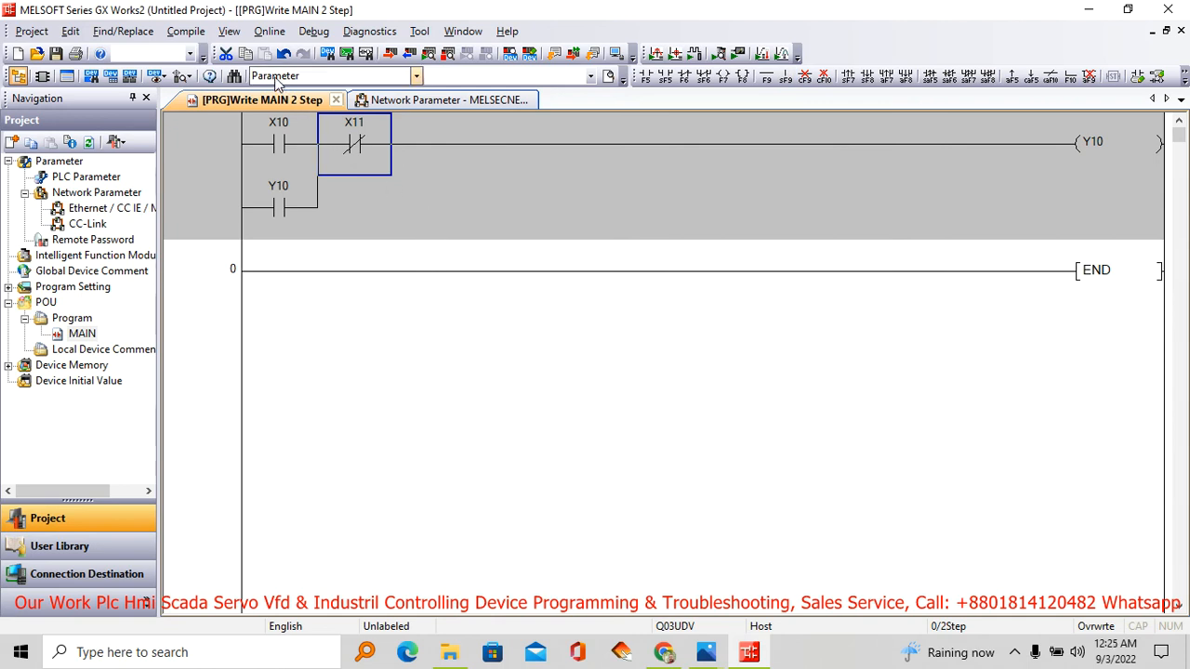
left_click(90, 183)
double_click(90, 183)
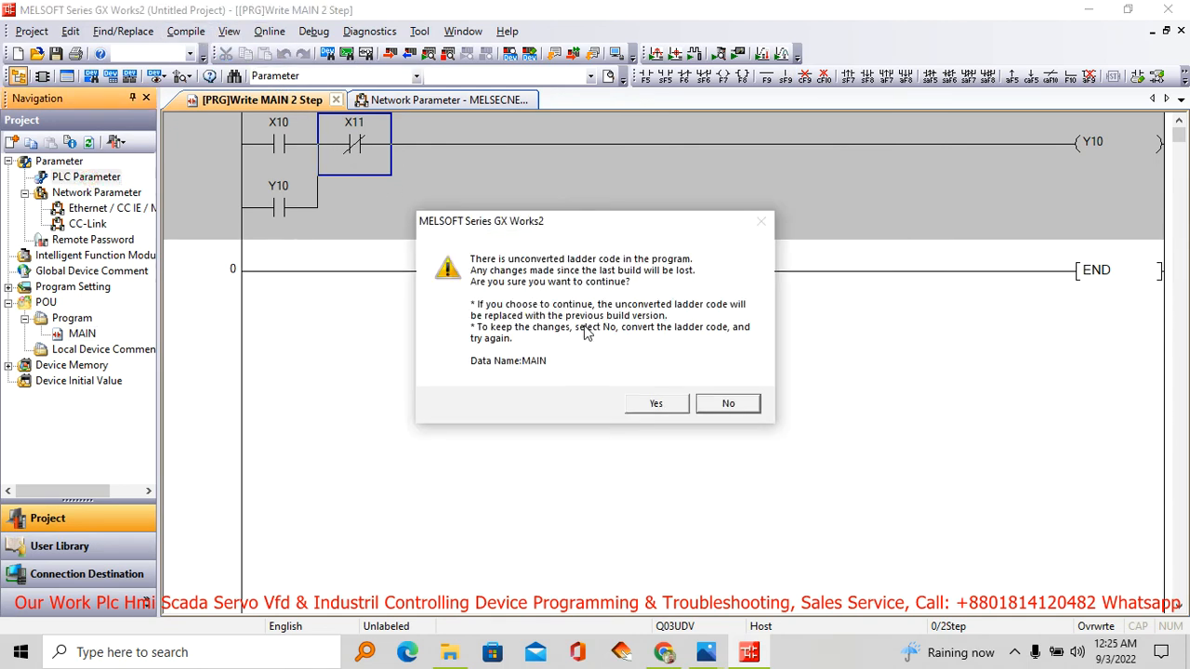
left_click(729, 404)
- Rebuild all of the project's ladder code
left_click(186, 31)
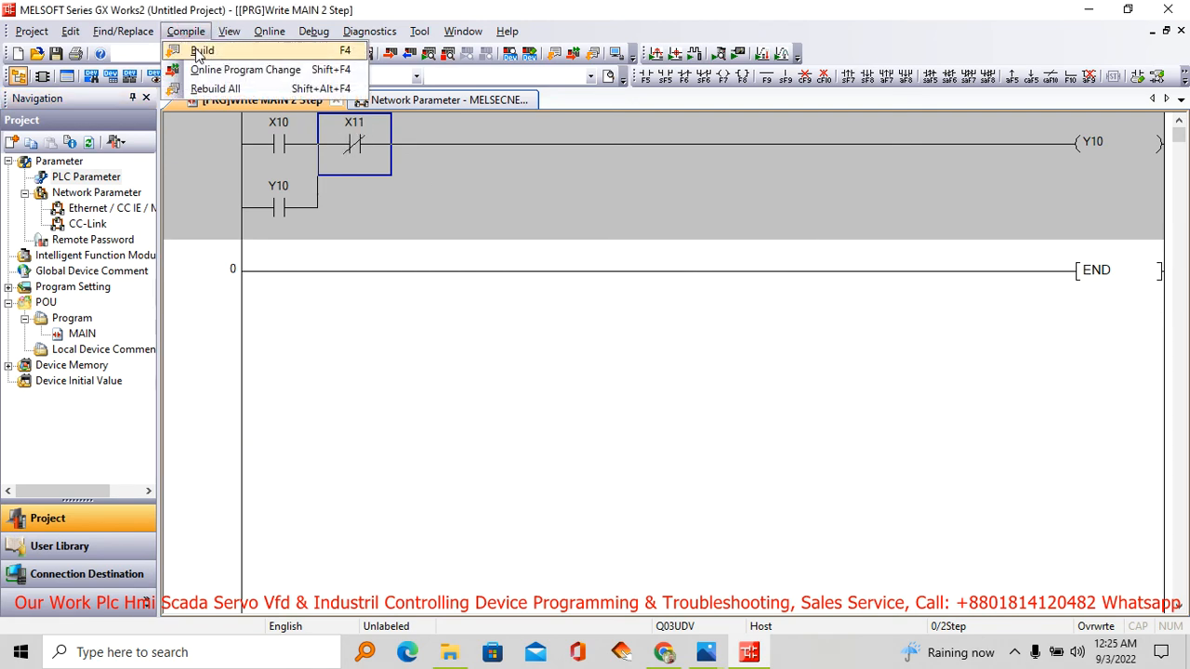
left_click(215, 89)
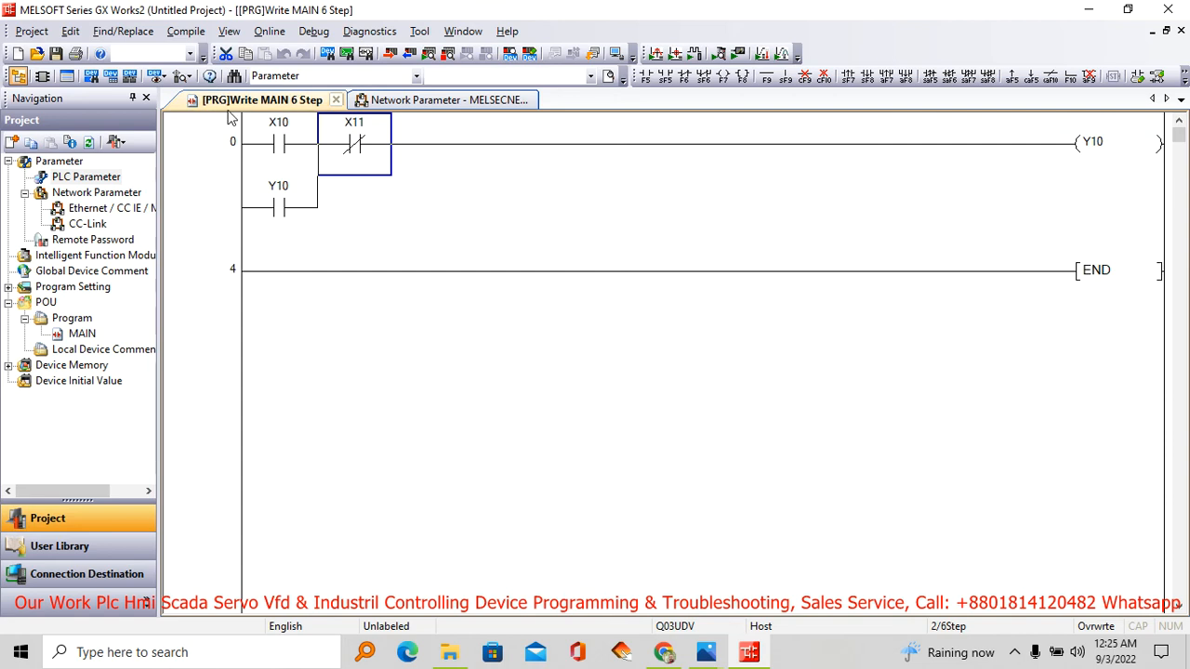
- Review the CC-Link IEF Basic refresh settings of the built-in Ethernet port, leaving the PLC parameters without applying changes
double_click(113, 178)
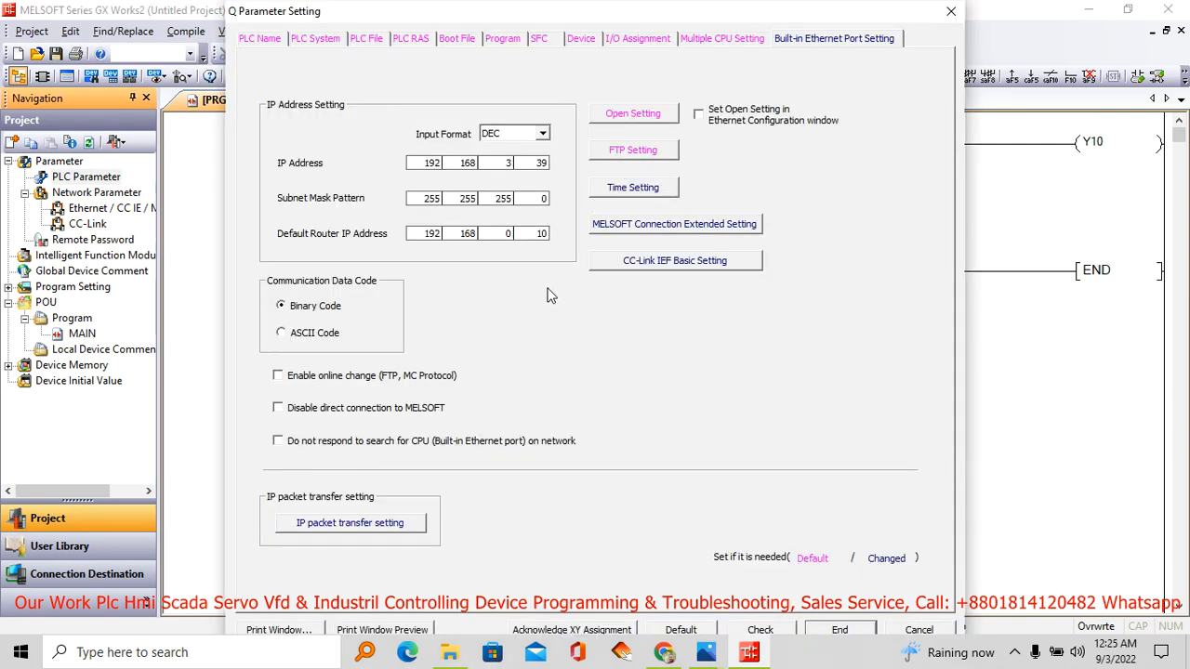
left_click(673, 262)
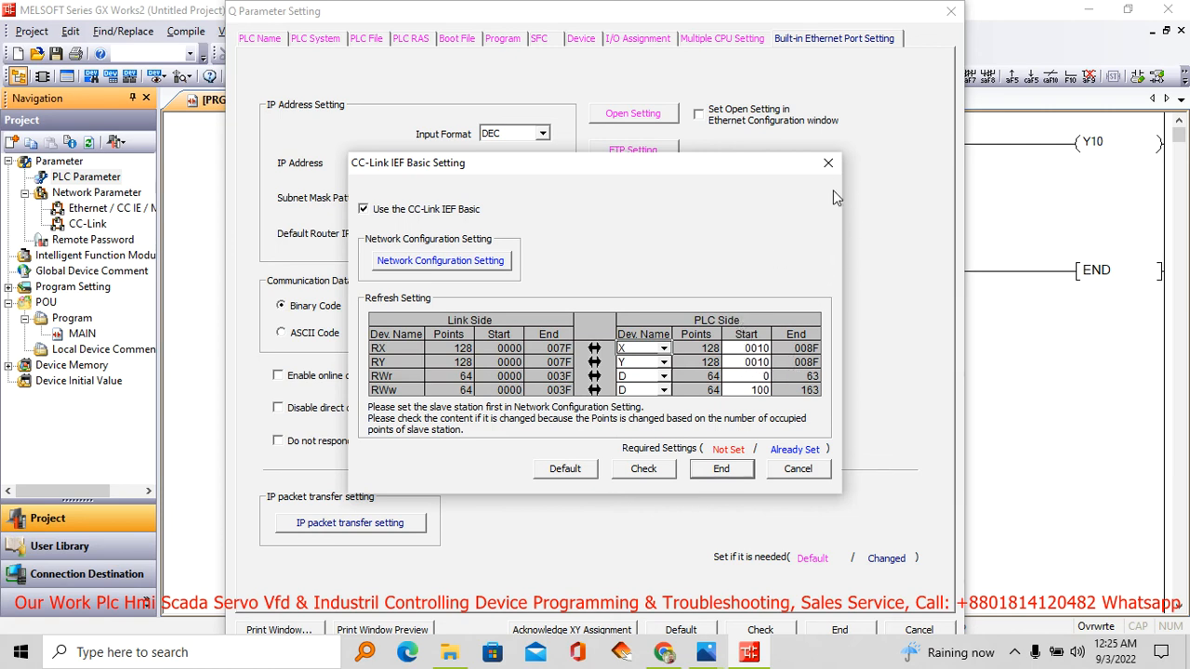
left_click(827, 163)
left_click(952, 10)
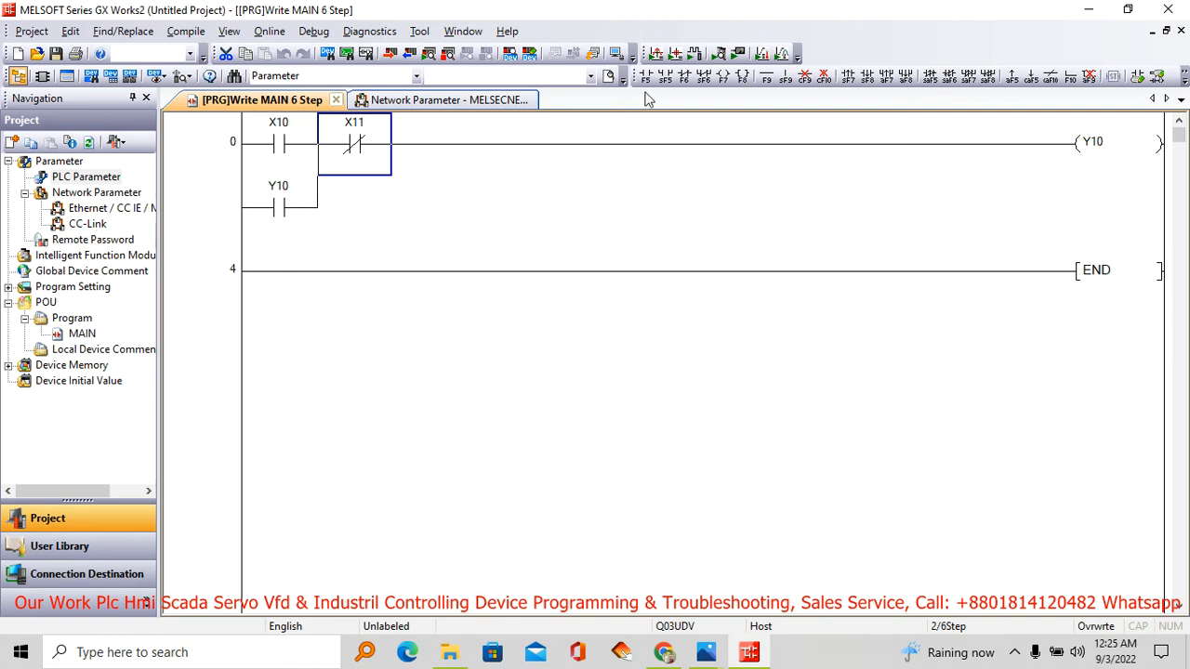
- Start the ladder simulation, discarding the network parameter window being edited, and dismiss the finished write to the simulated PLC
left_click(617, 54)
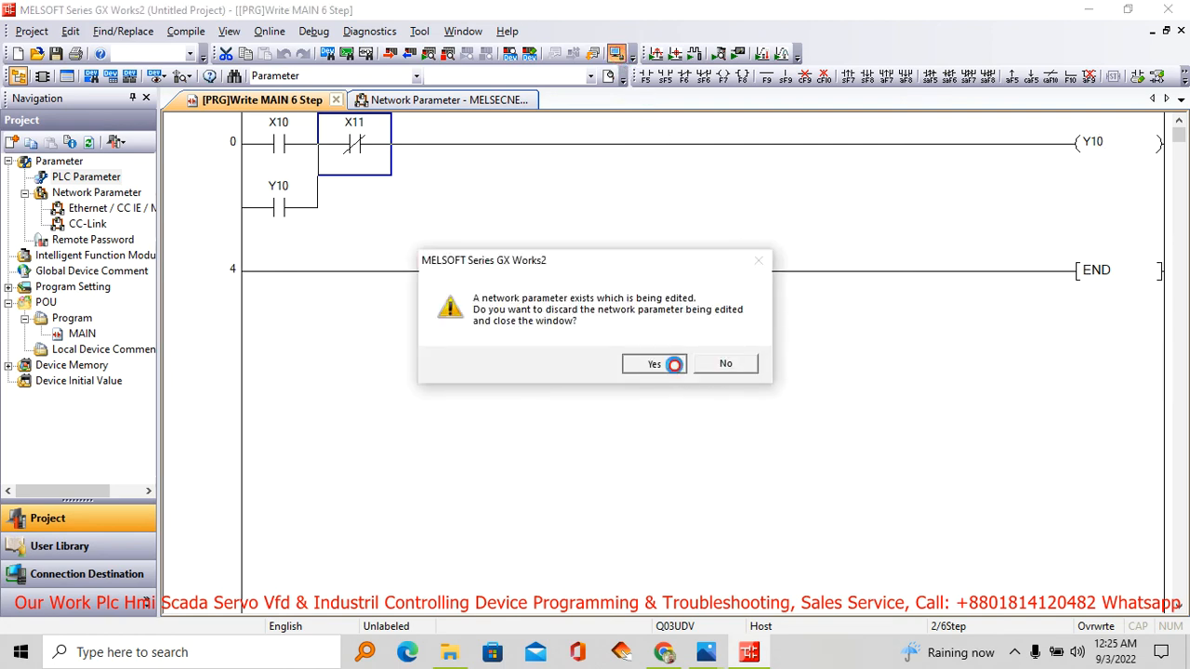
left_click(671, 365)
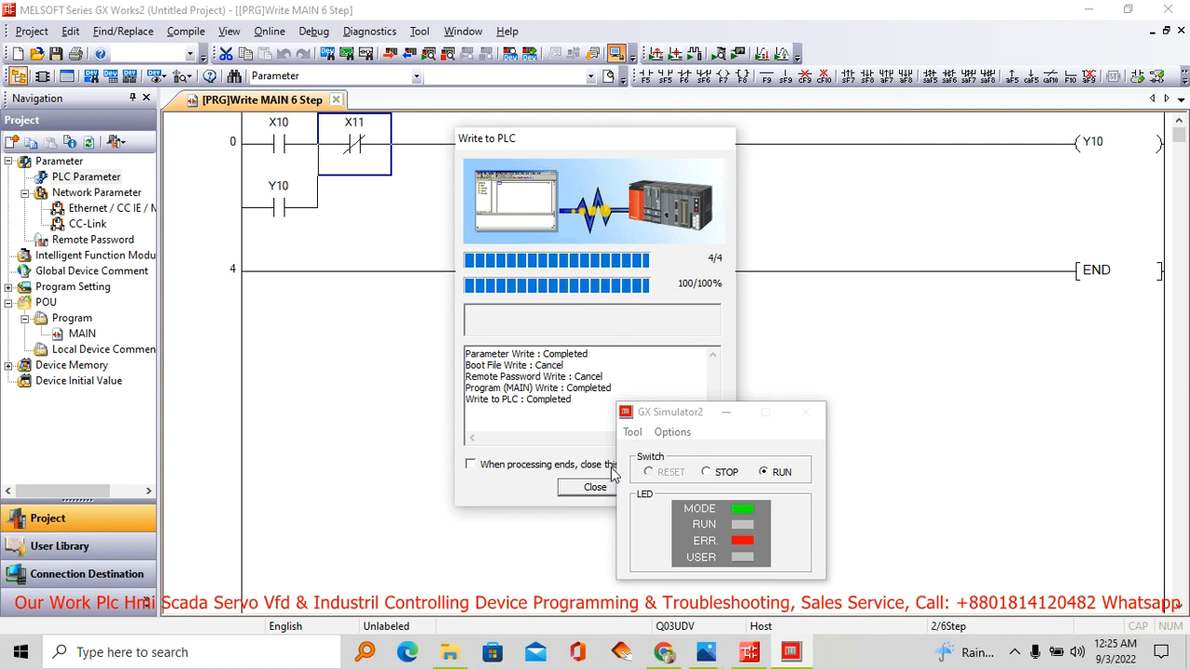
left_click(594, 490)
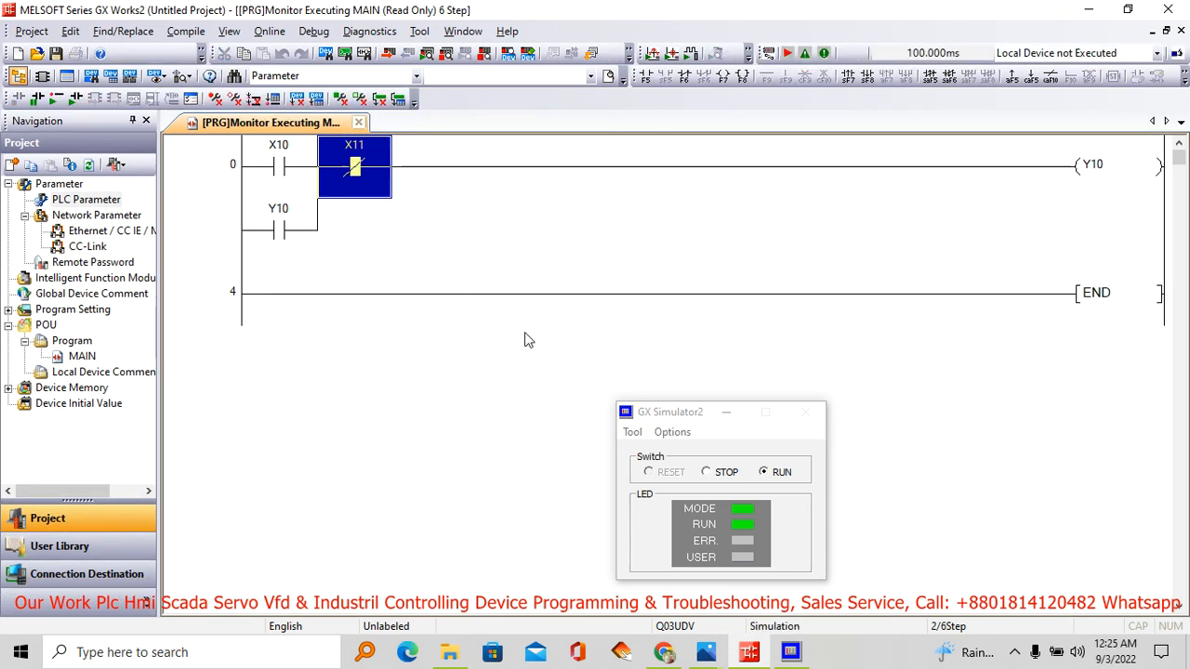
- Force the X10 contact ON in the simulation through Modify Value
left_click(282, 170)
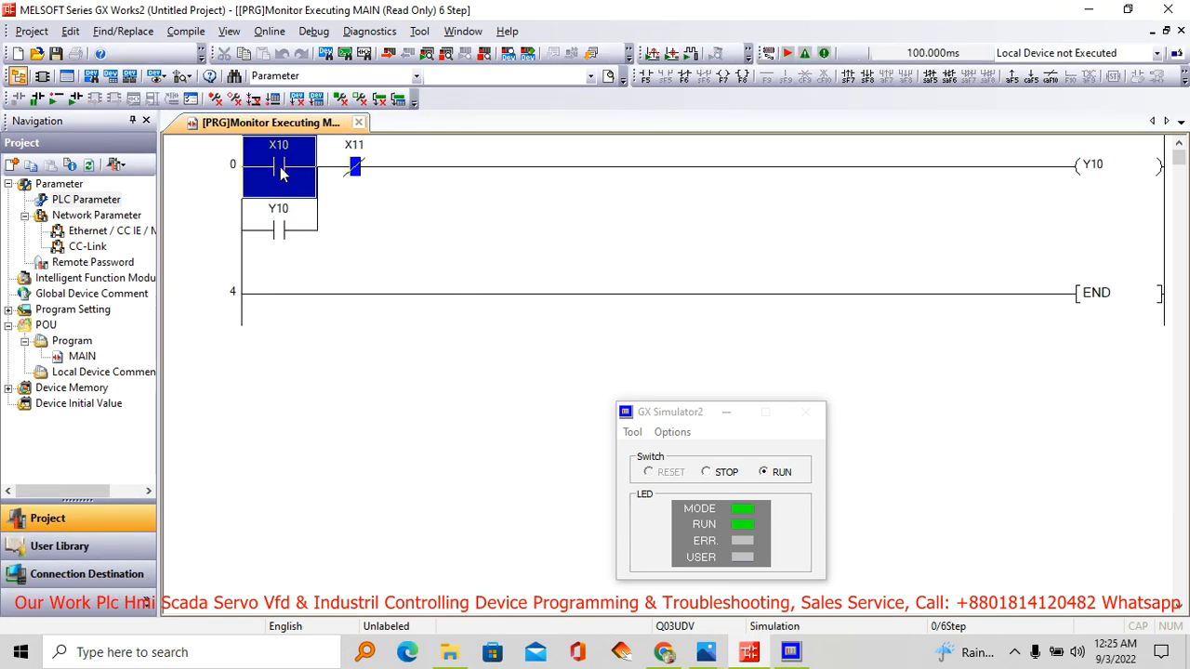
right_click(280, 166)
mouse_move(334, 221)
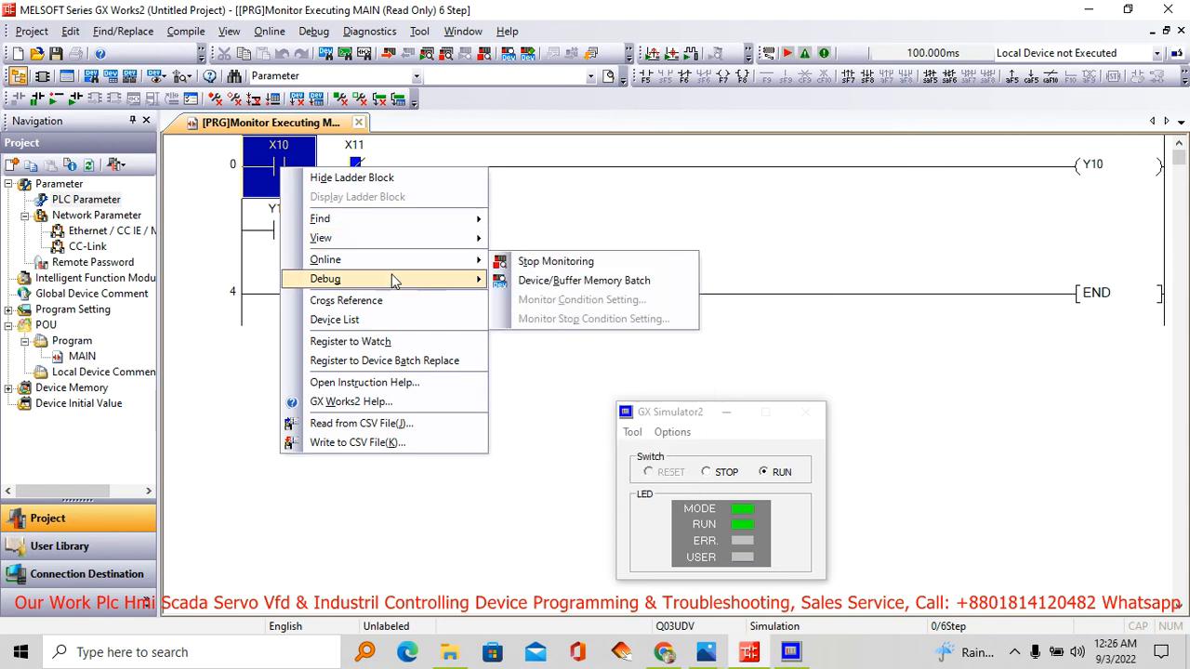
mouse_move(393, 280)
left_click(522, 281)
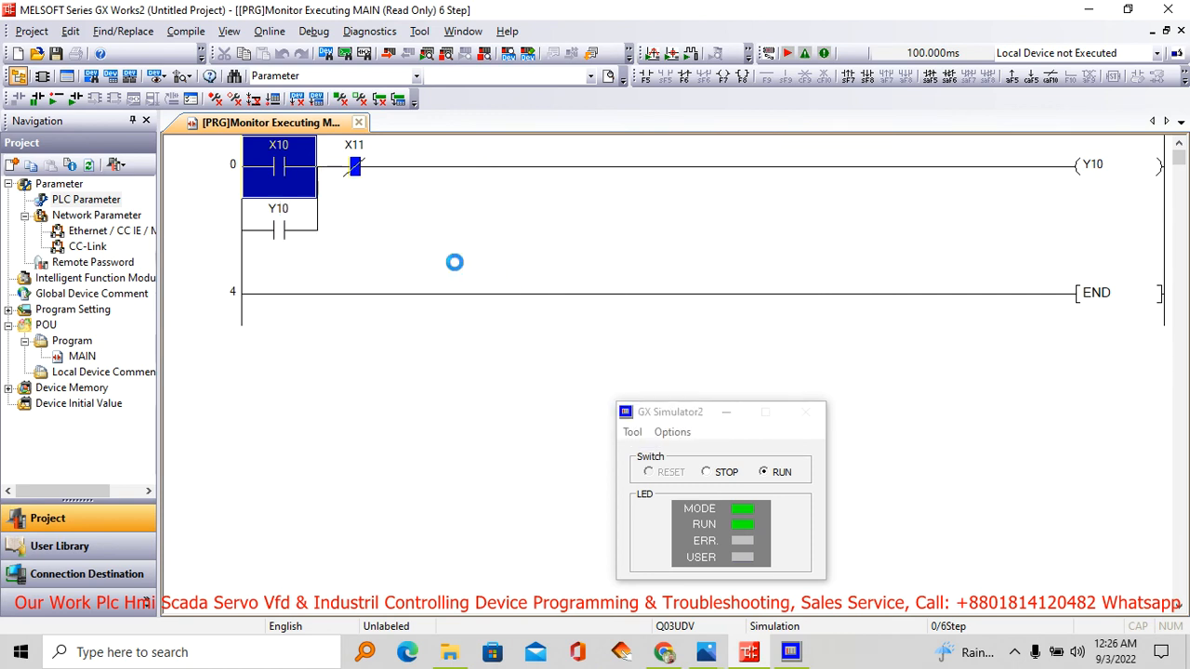
left_click(513, 259)
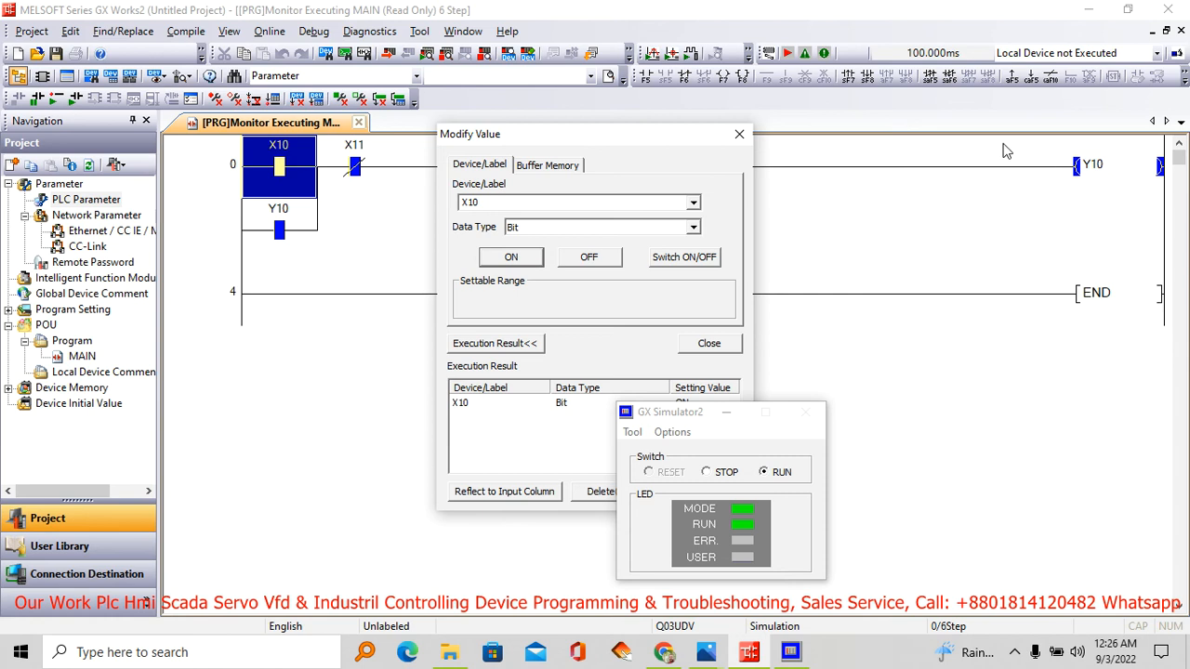
- Inspect the simulated CPU's current errors and error history in PLC Diagnostics, and close it
left_click(806, 54)
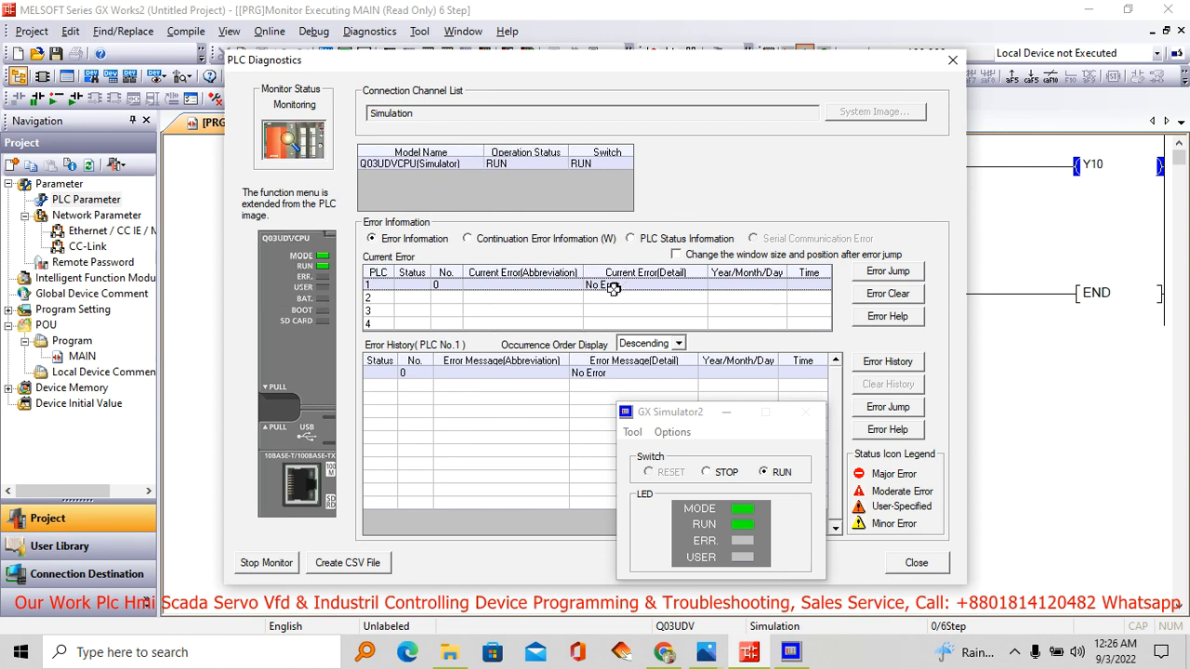
left_click(952, 61)
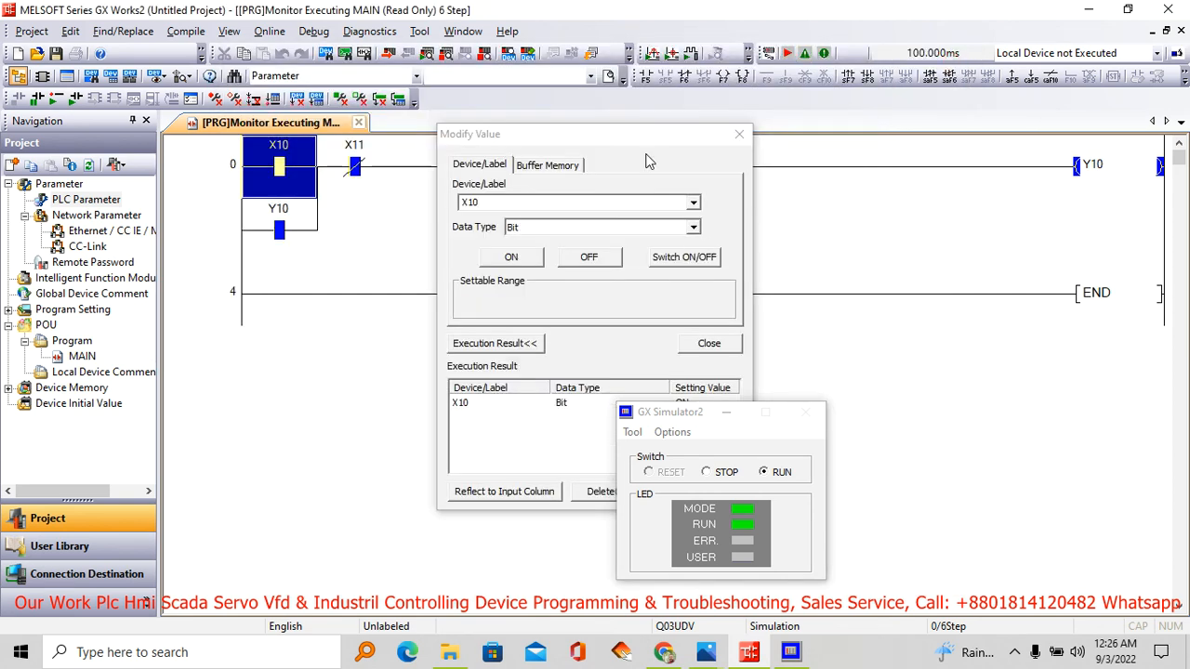
mouse_move(754, 655)
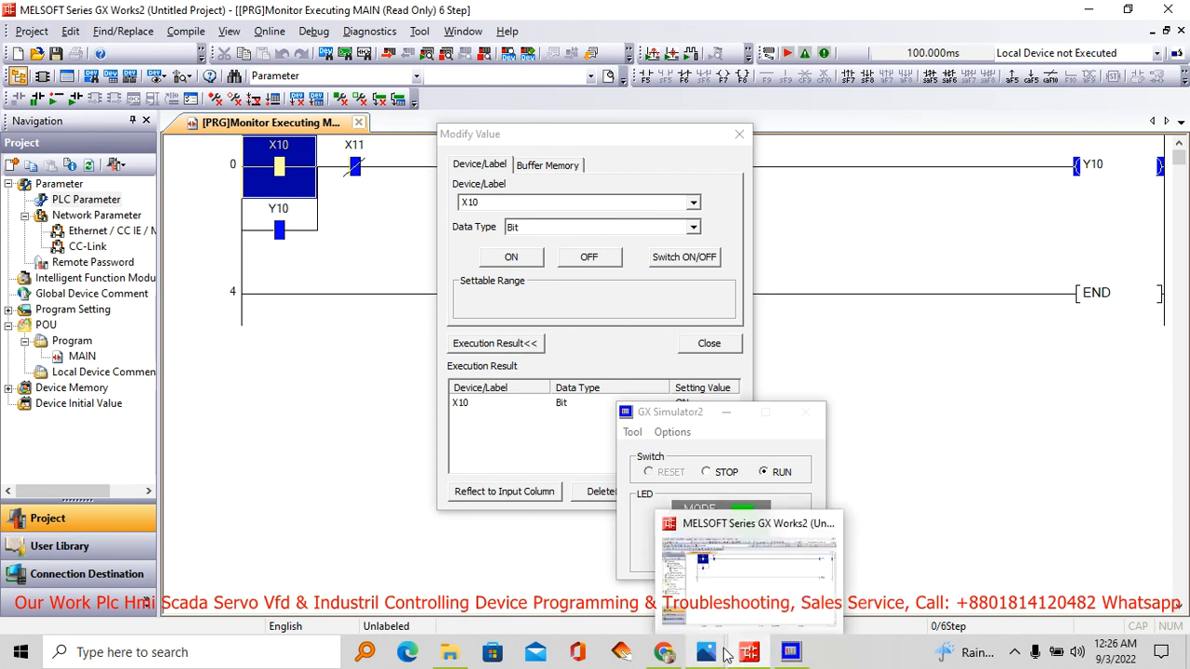
- Switch to the Photos window to examine the CC-Link IE Field Basic picture without the simulator covering it, and return to GX Works2
mouse_move(707, 654)
left_click(644, 577)
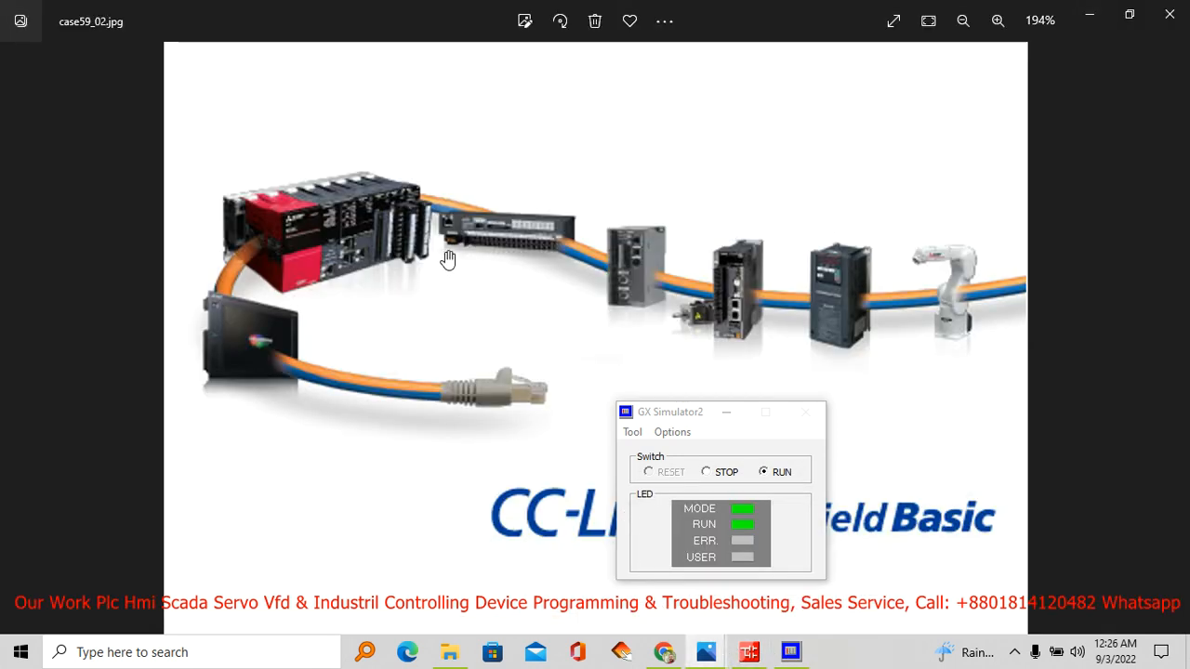
left_click(726, 419)
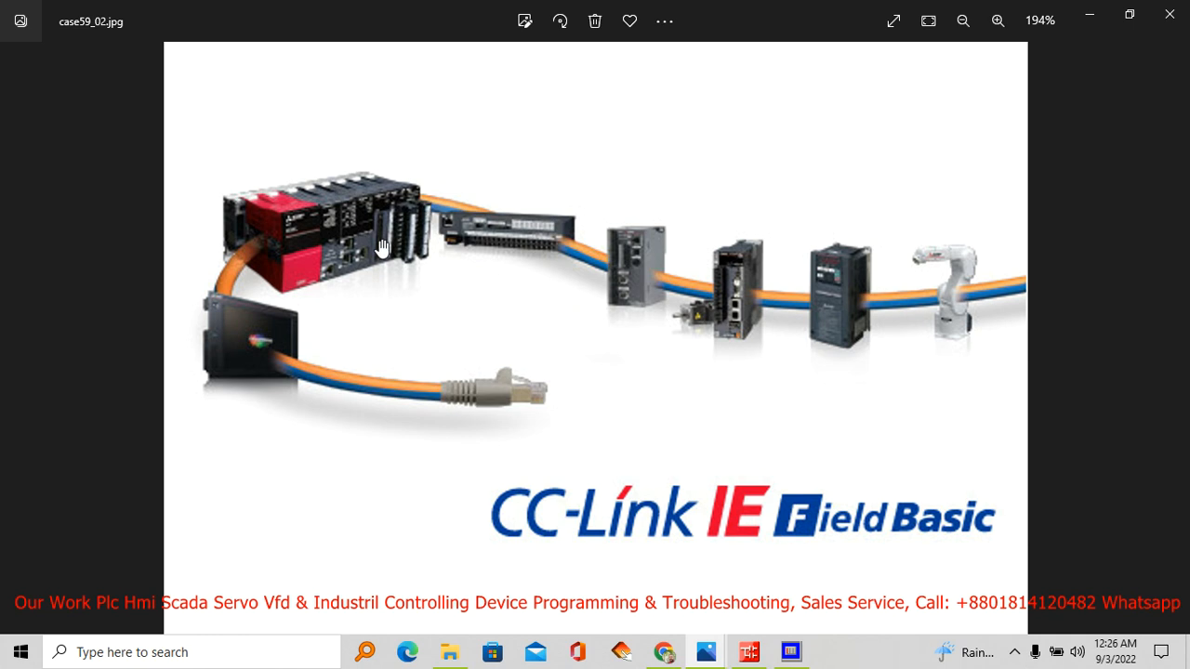
left_click(1090, 21)
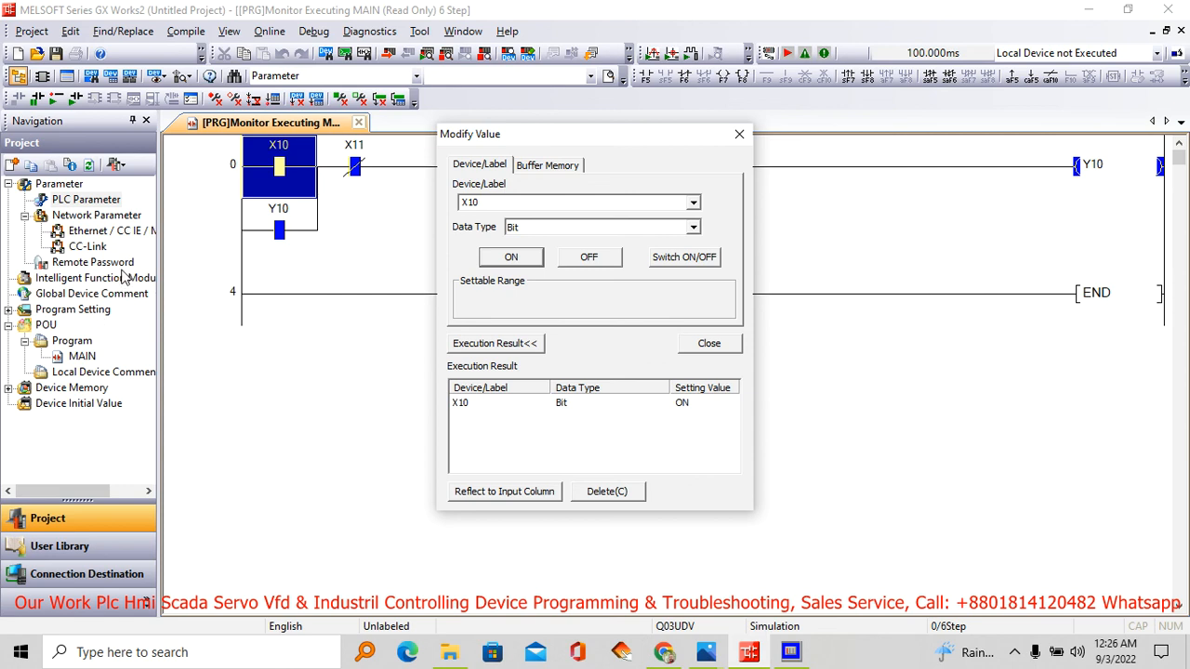
- Review the built-in Ethernet port settings and the CC IE Control module parameters without changes, closing both along with the Modify Value dialog
double_click(84, 200)
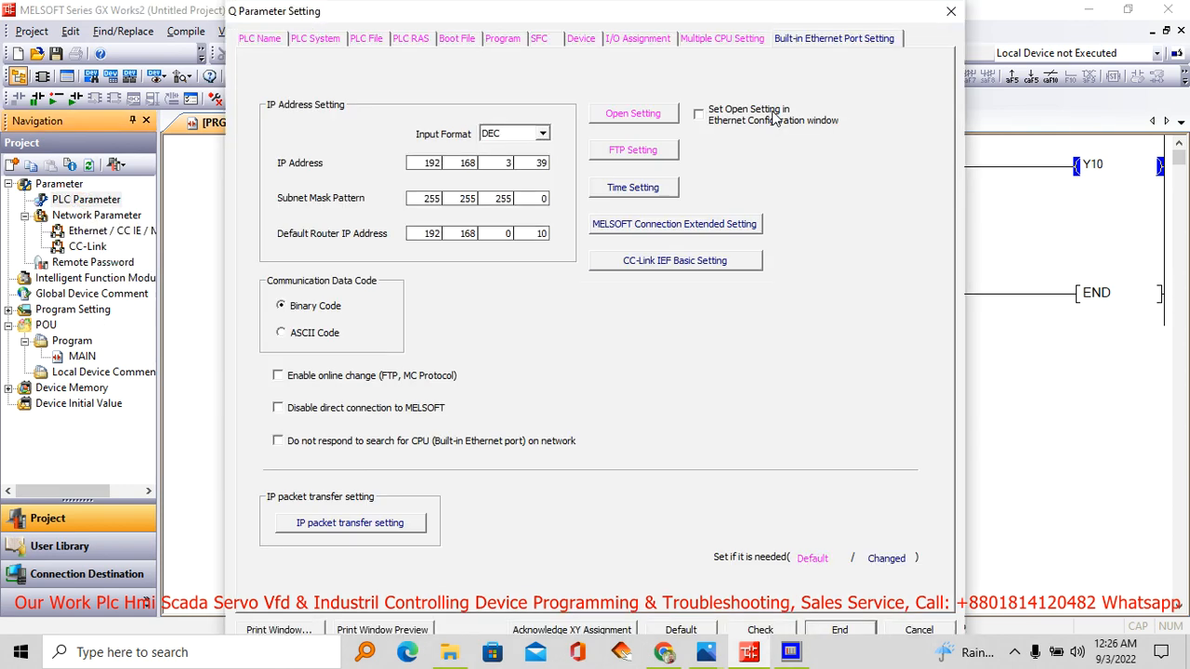
left_click(953, 13)
double_click(126, 234)
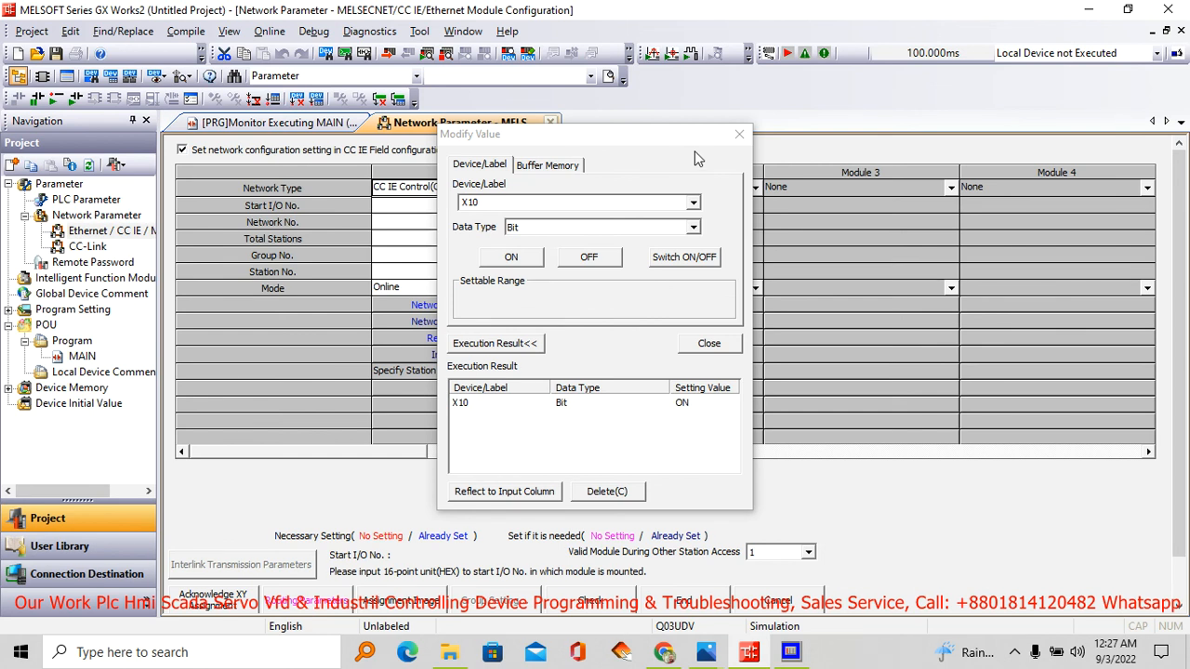
left_click(739, 134)
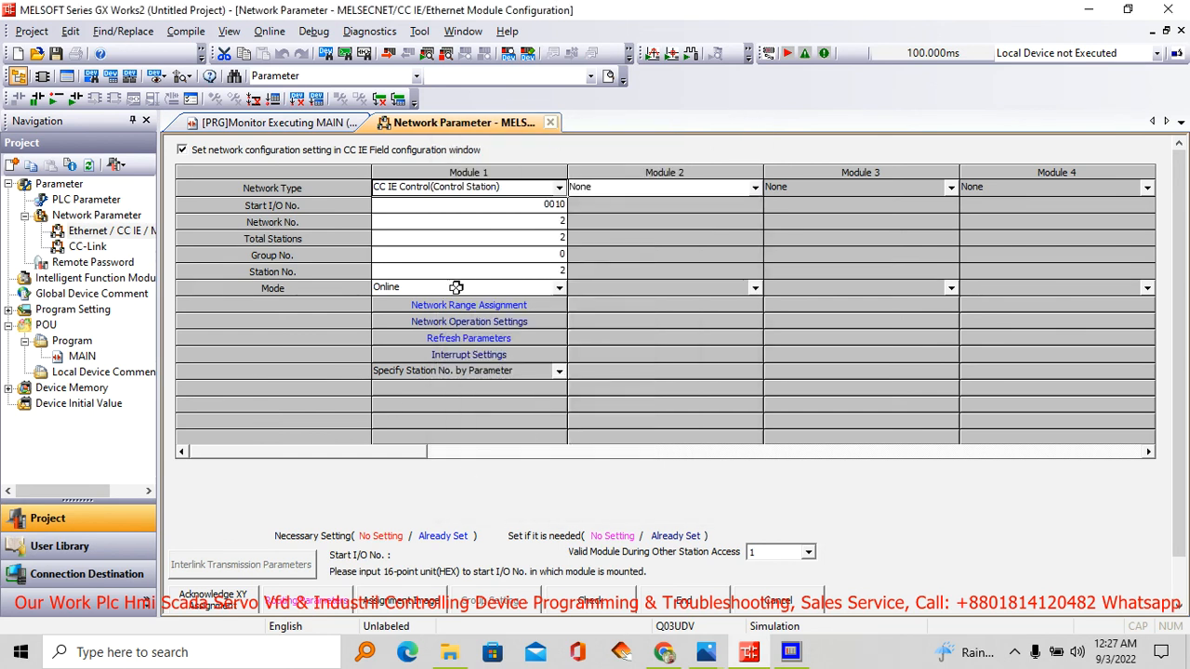
left_click(550, 122)
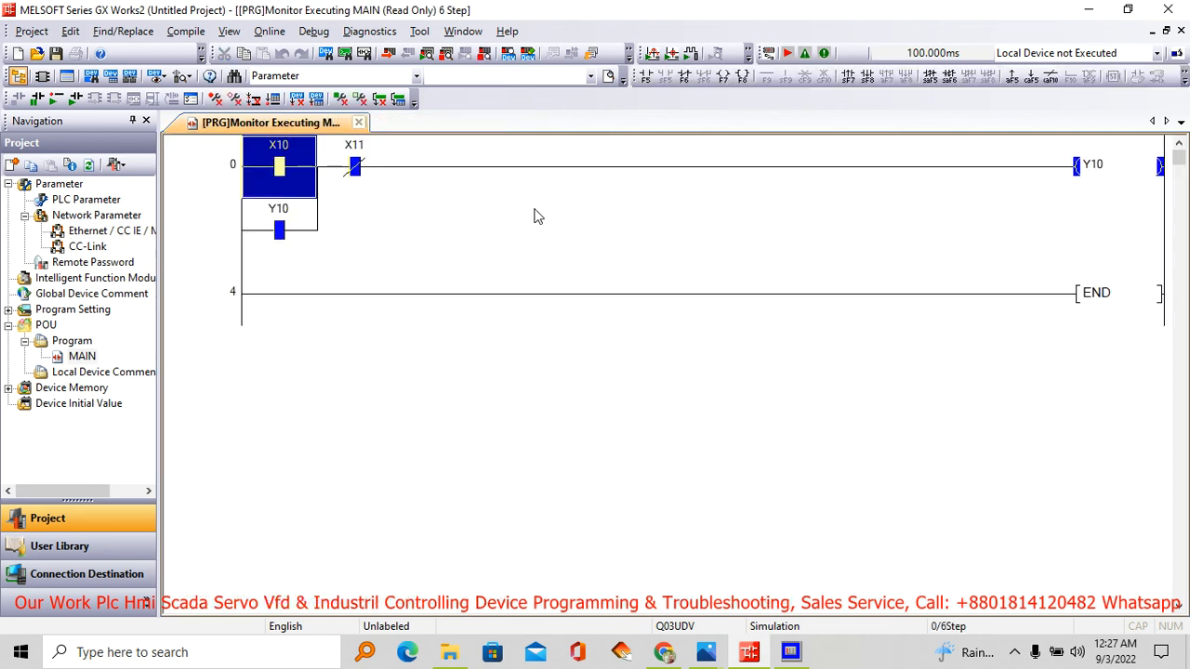